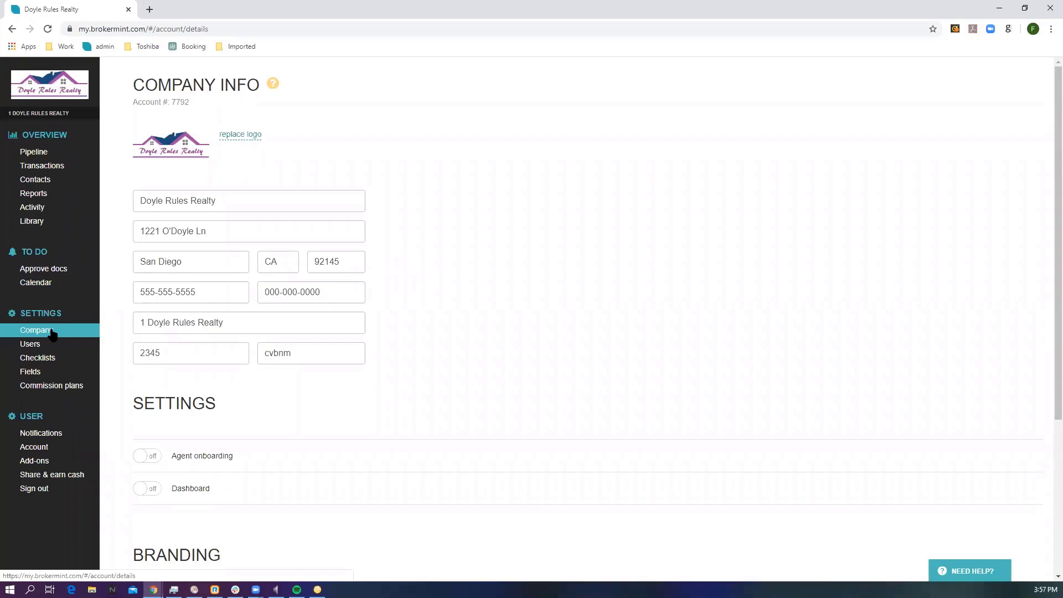
Step: Start a new user in the company's user settings and fill in the first name, last name and e-mail address
left_click(41, 346)
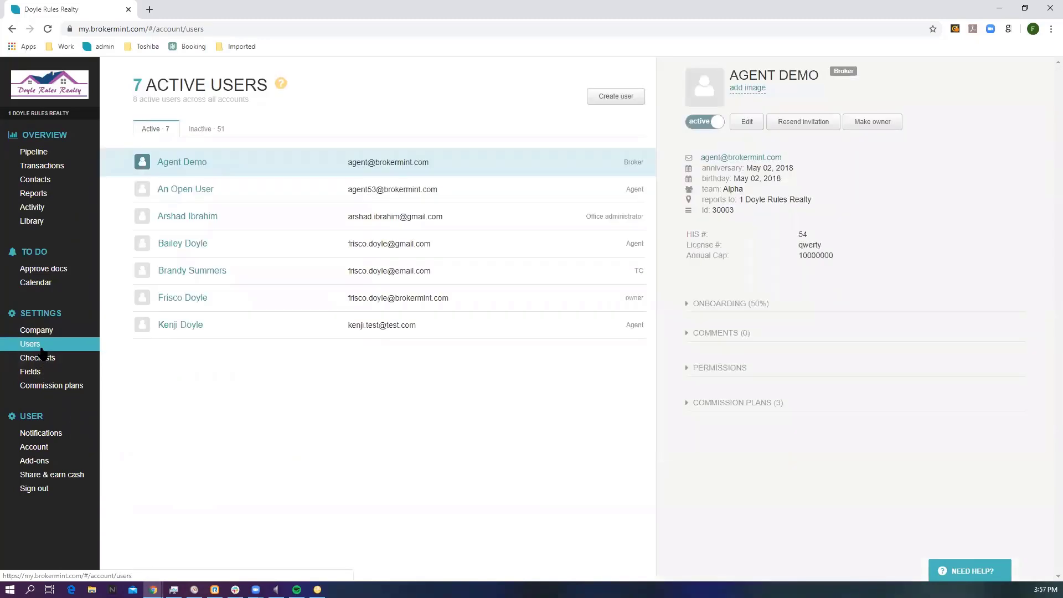
left_click(617, 97)
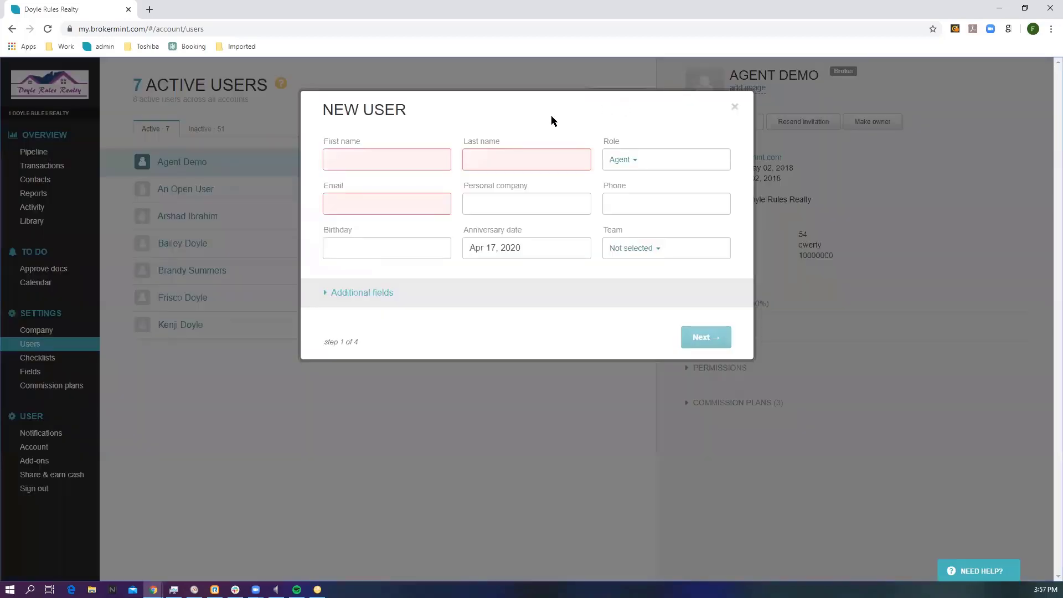
left_click(361, 155)
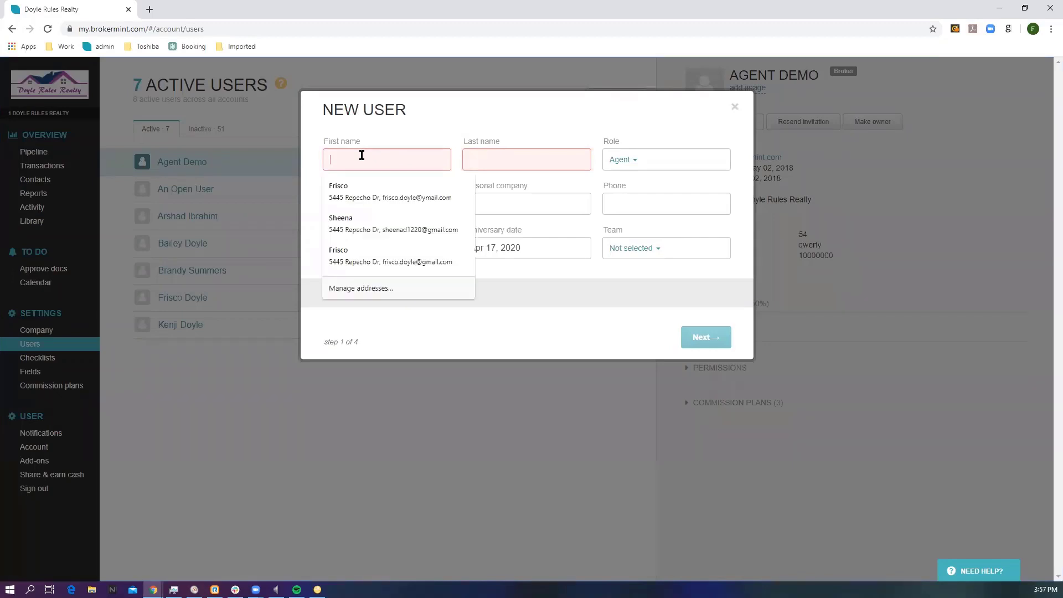
type("John")
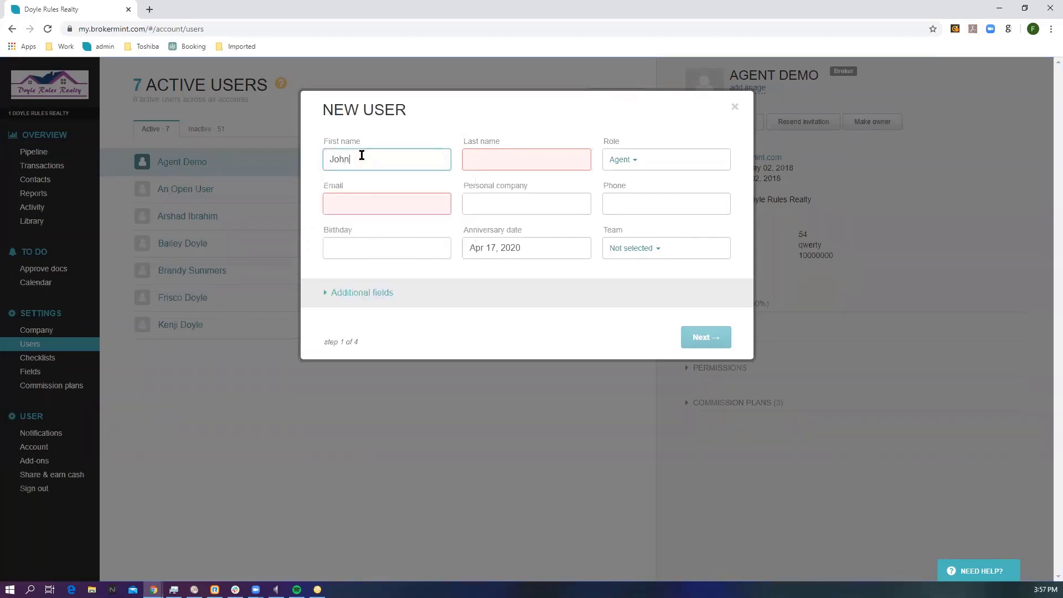
left_click(471, 153)
type("Agent")
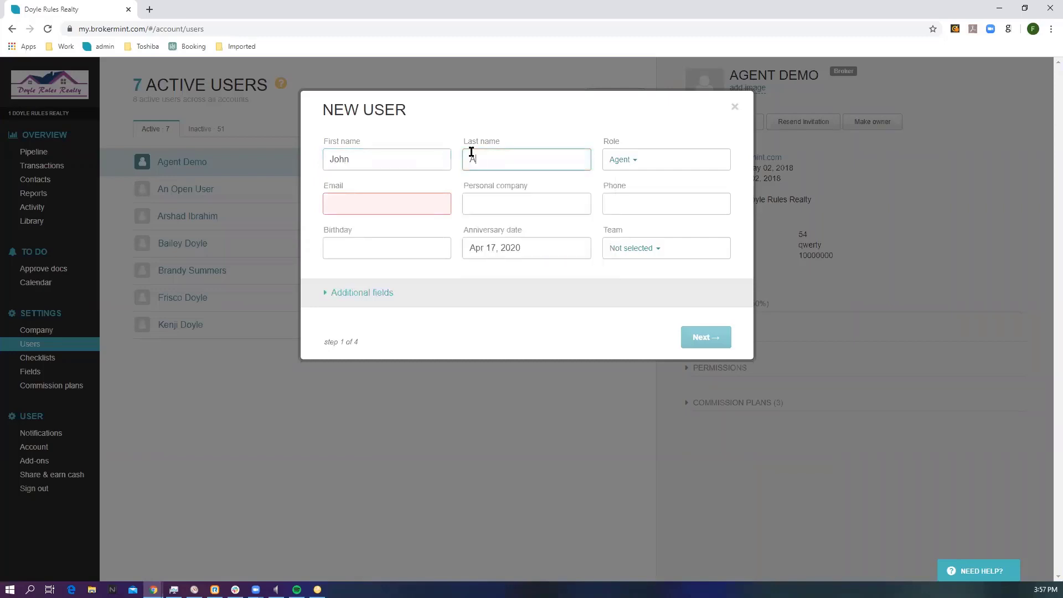
left_click(402, 201)
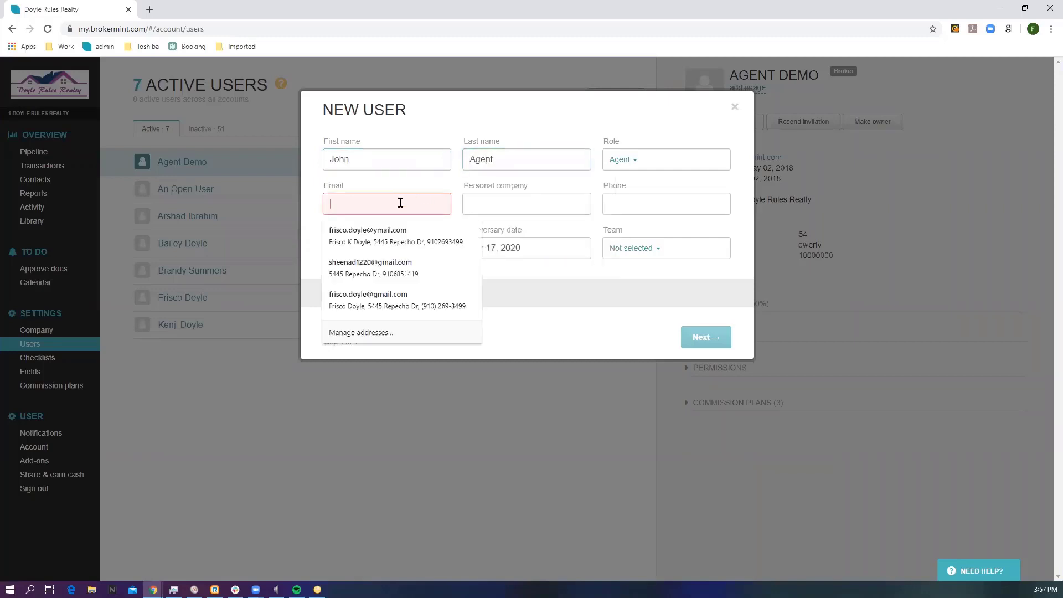
type("john")
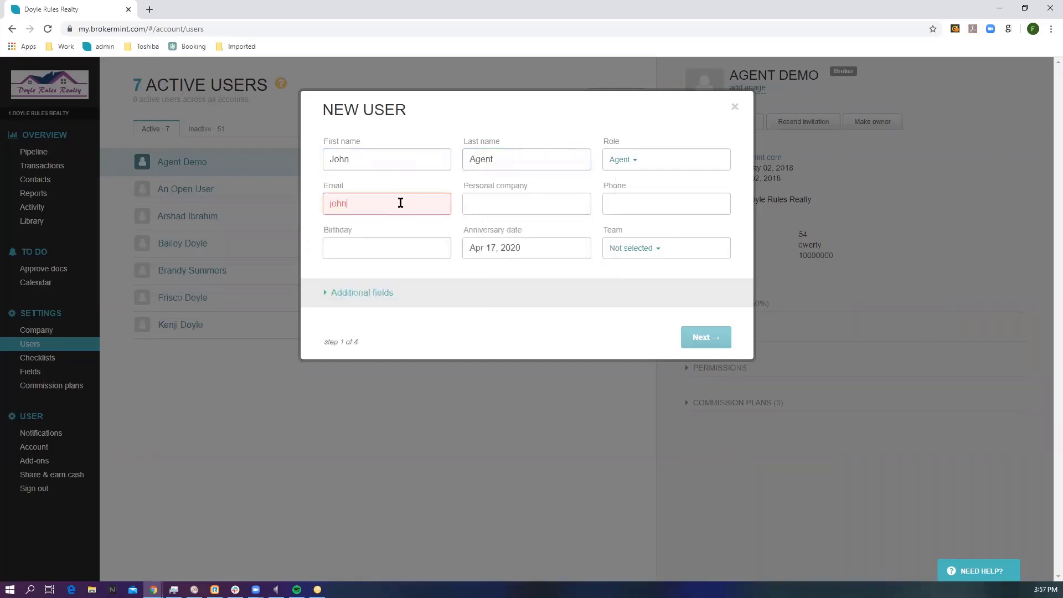
type("agent@test.com")
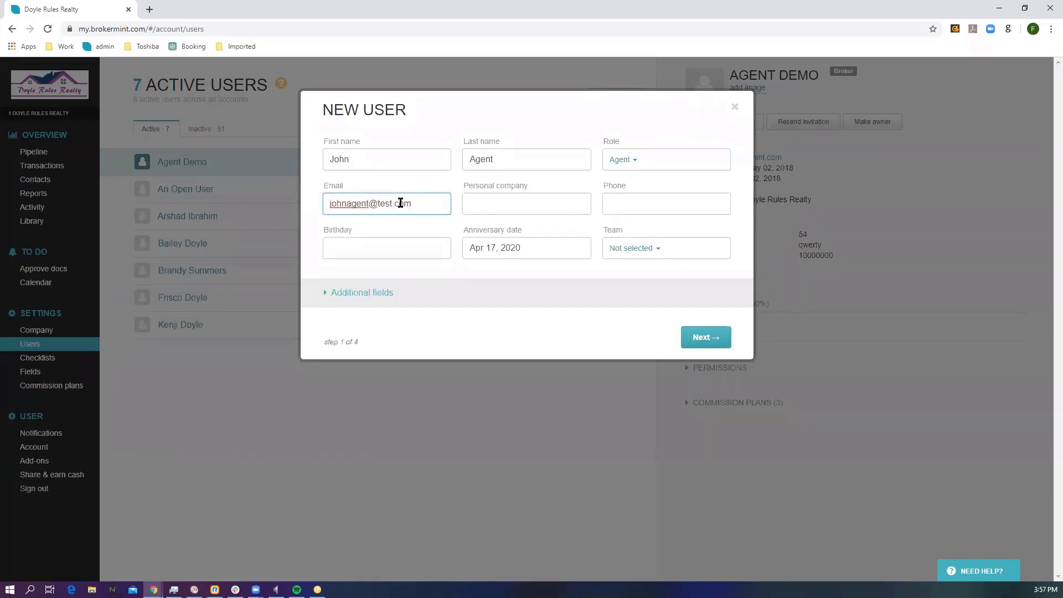
Step: Create the user with the default permissions, no commission plan and a welcome email with login instructions, and deactivate the new account
left_click(703, 339)
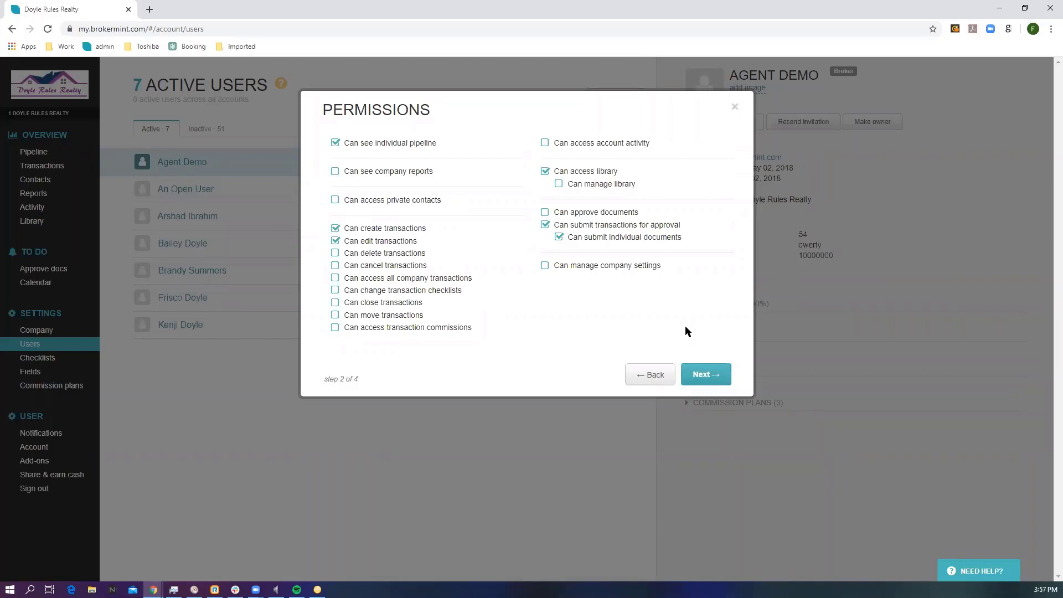
left_click(700, 370)
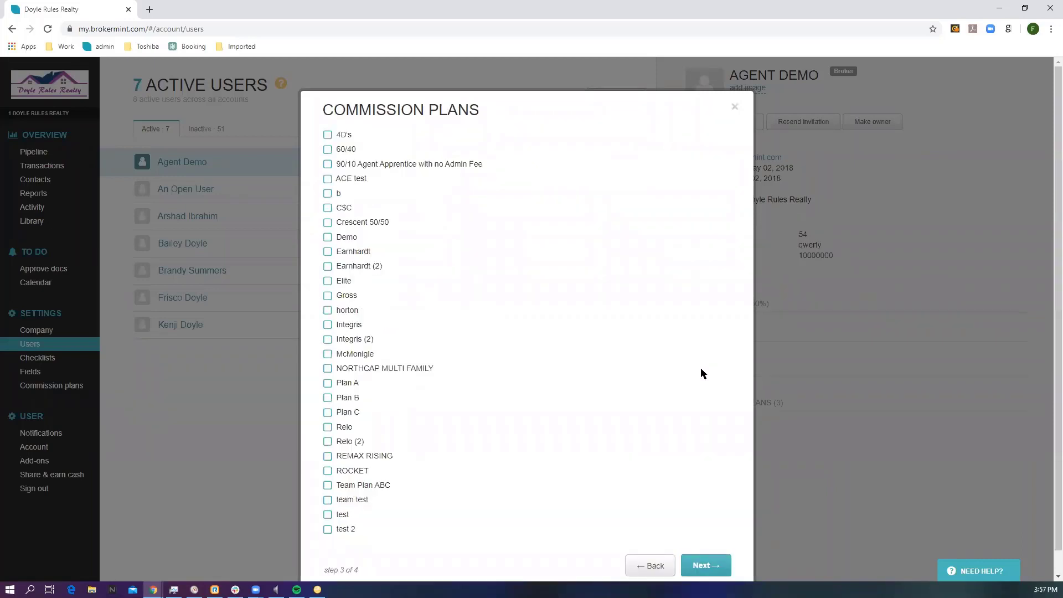
left_click(704, 565)
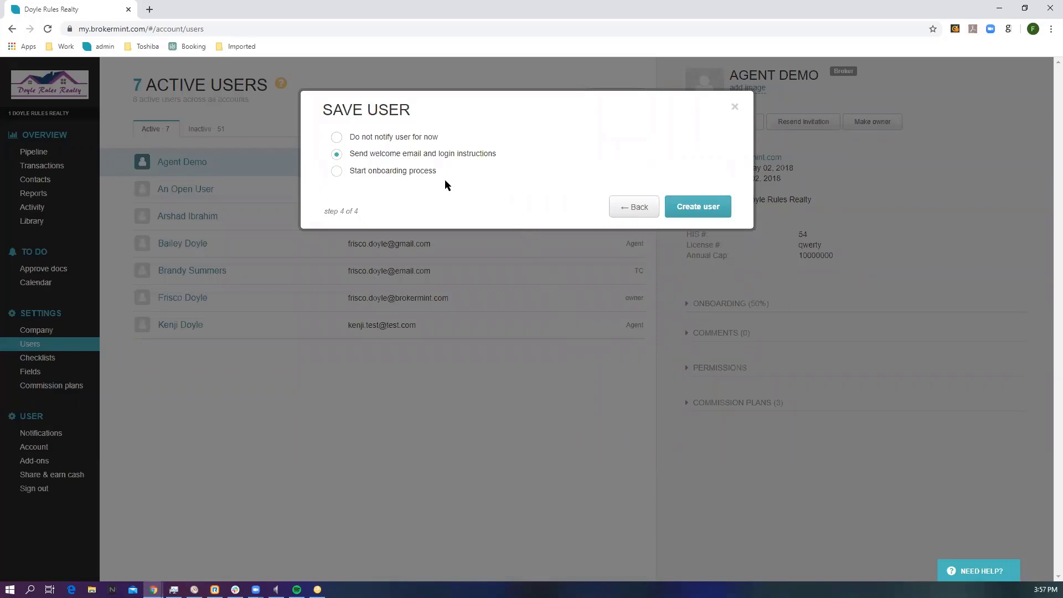
left_click(698, 209)
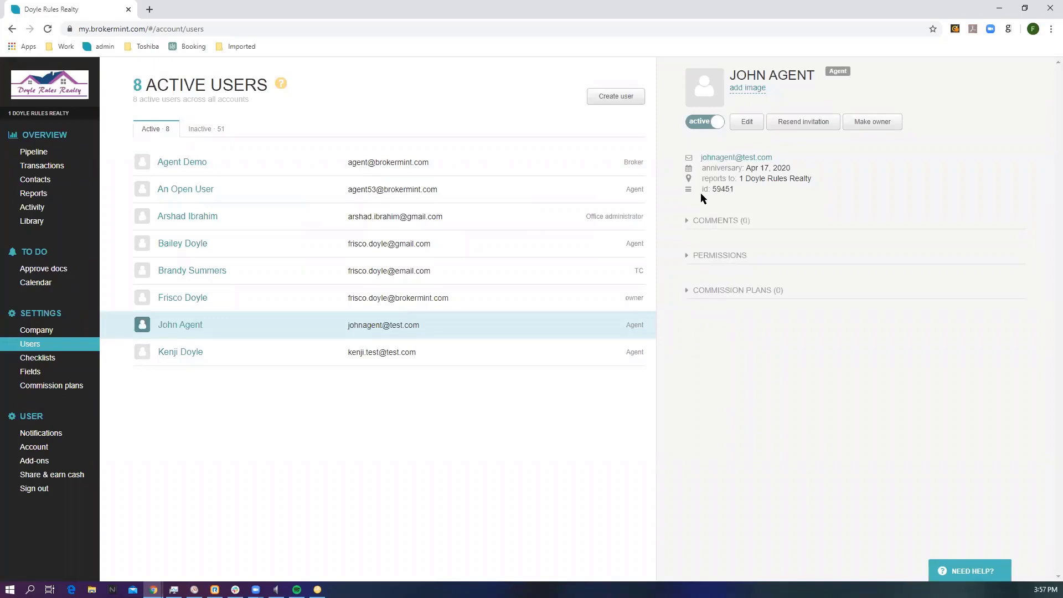
left_click(706, 123)
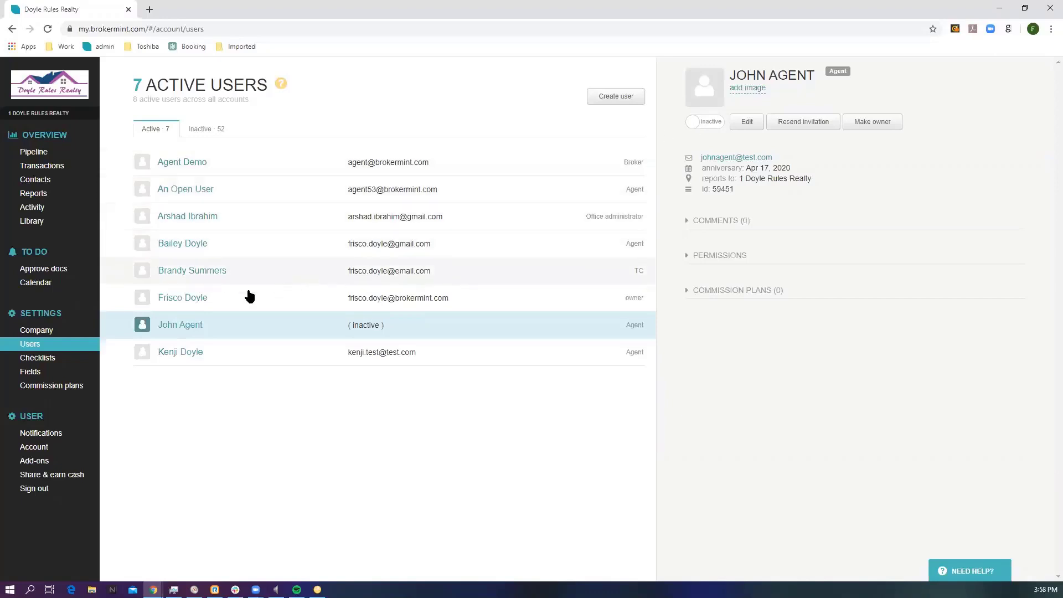
Step: Look at the new template form in the checklist settings, close it without adding one, and open the Listing checklist
left_click(75, 358)
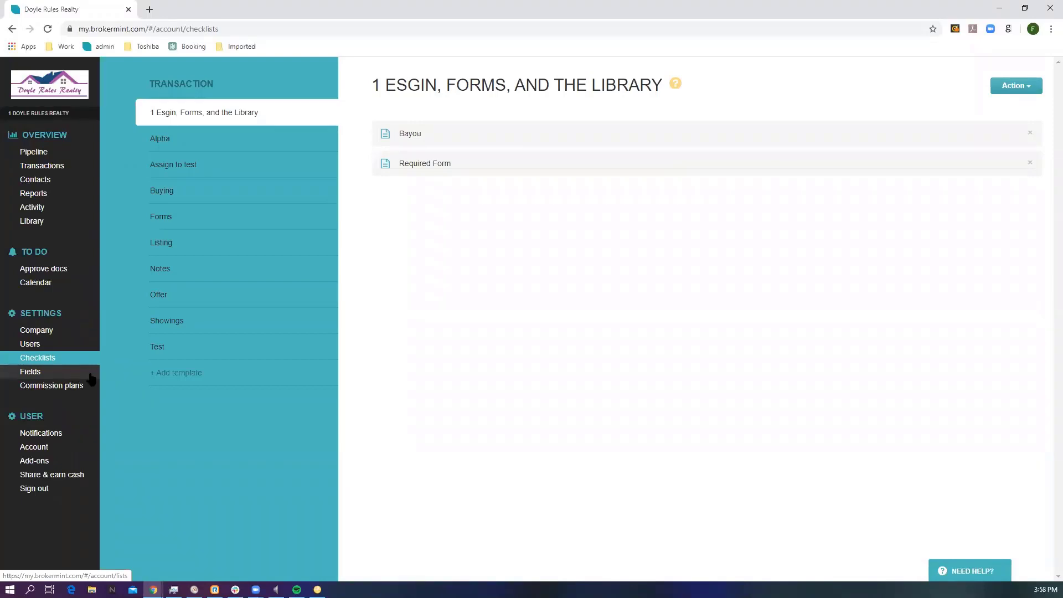
left_click(185, 376)
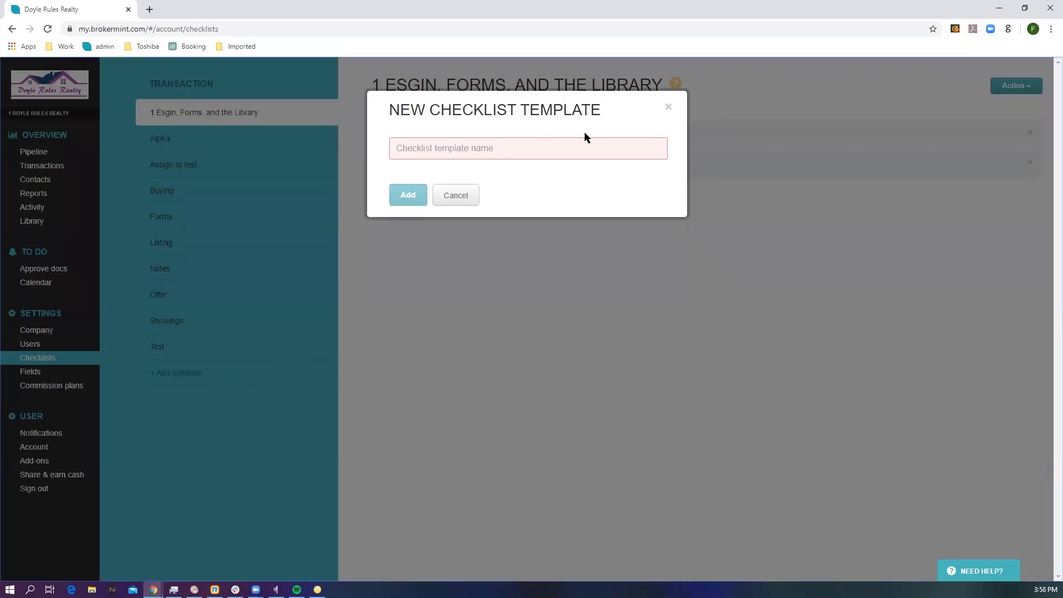
left_click(667, 107)
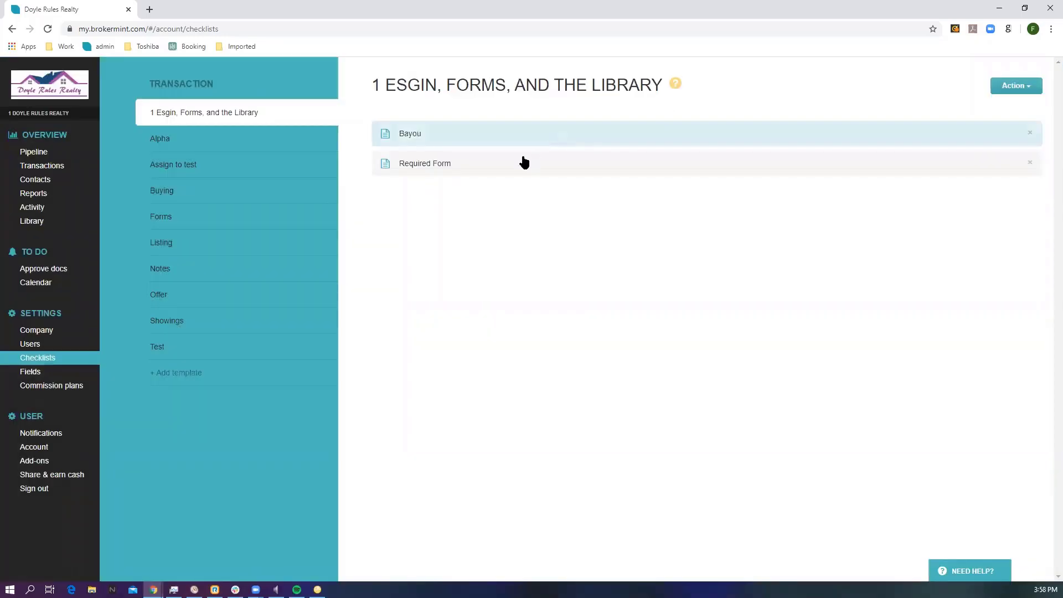
left_click(263, 247)
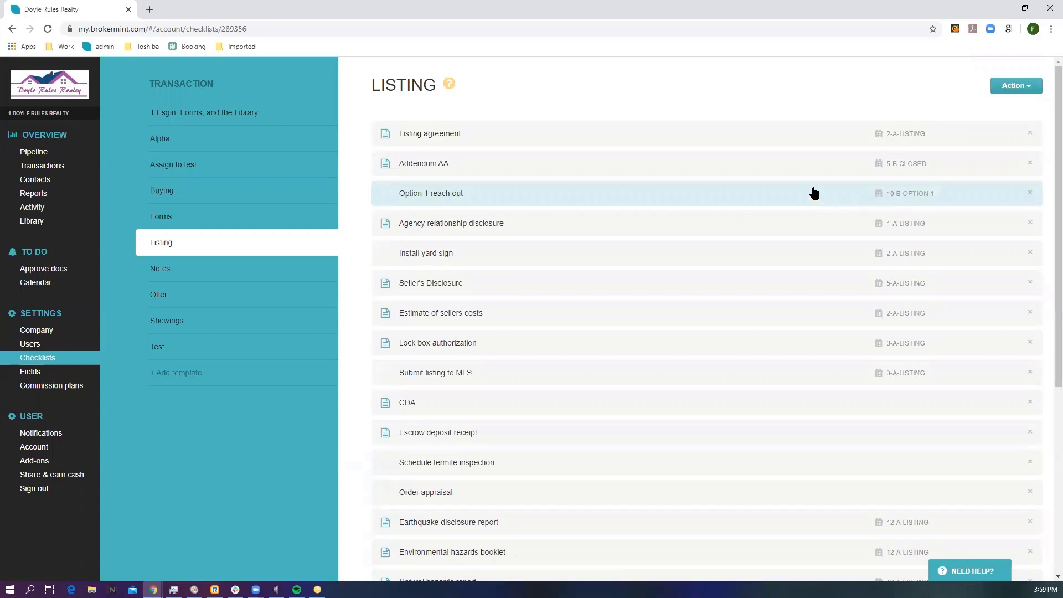
Step: Try turning off the document requirement on the Listing checklist's Addendum AA task, review its due-date options, and discard the edits
left_click(797, 175)
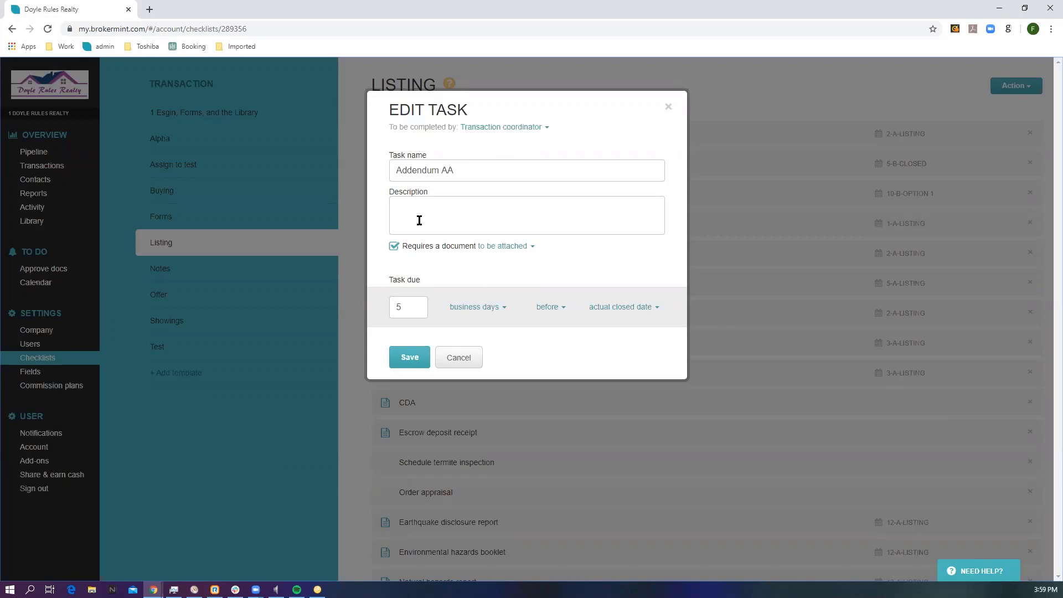
left_click(394, 247)
left_click_drag(397, 306, 403, 306)
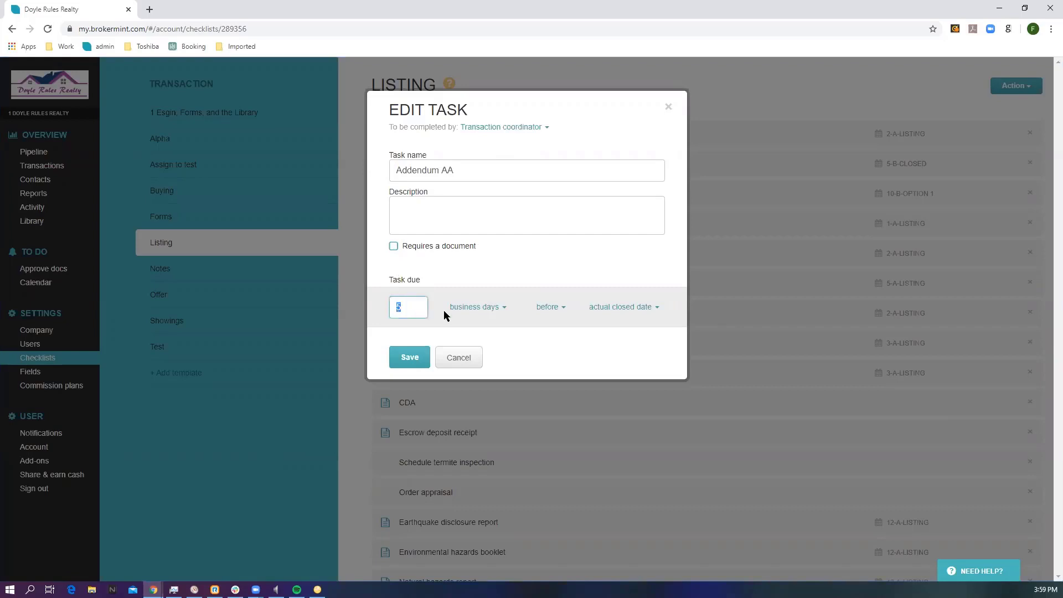
left_click(484, 312)
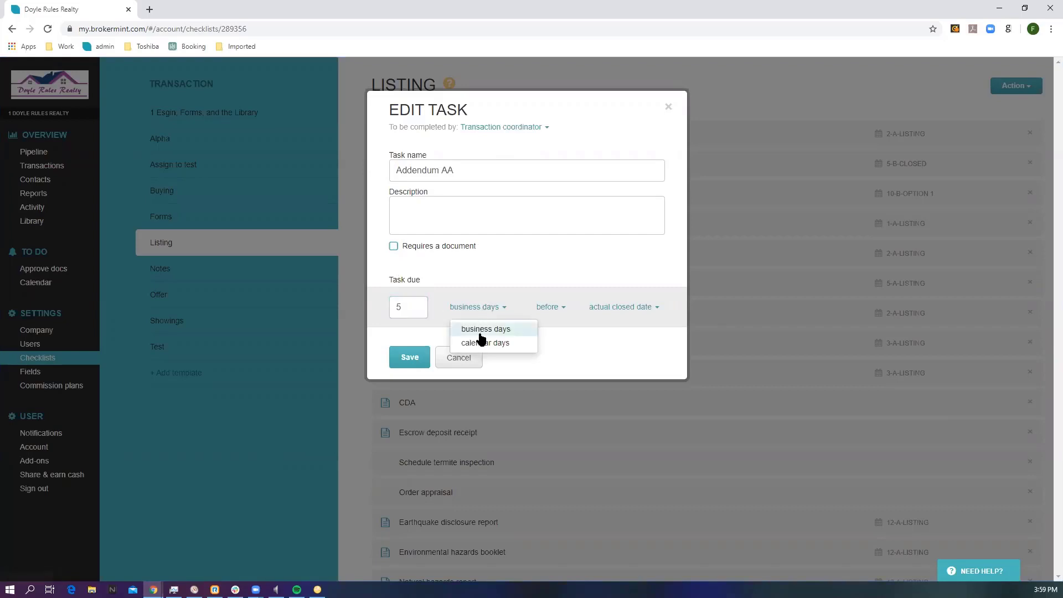
left_click(546, 308)
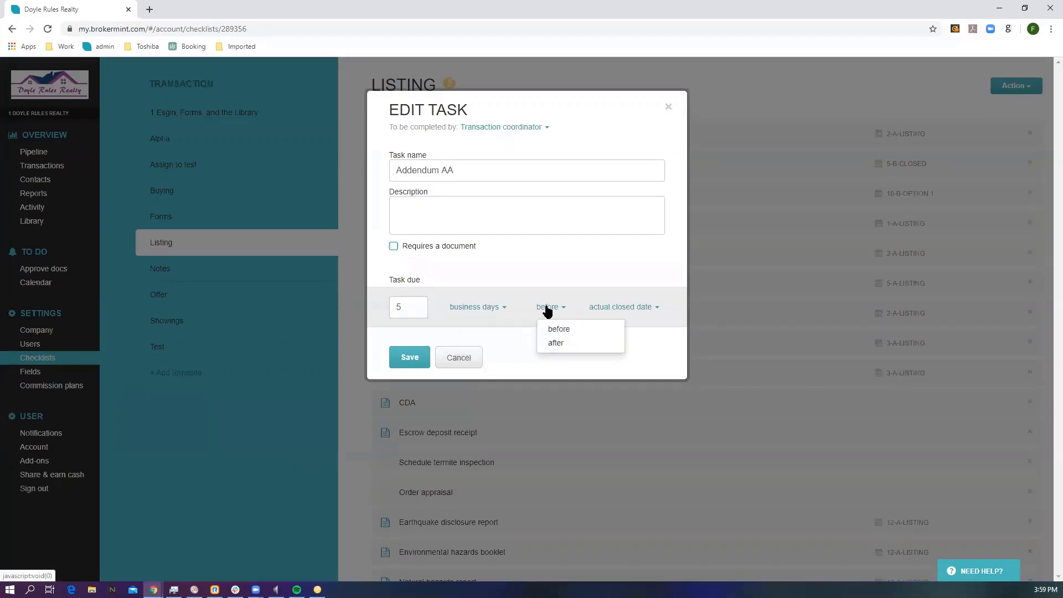
left_click(552, 316)
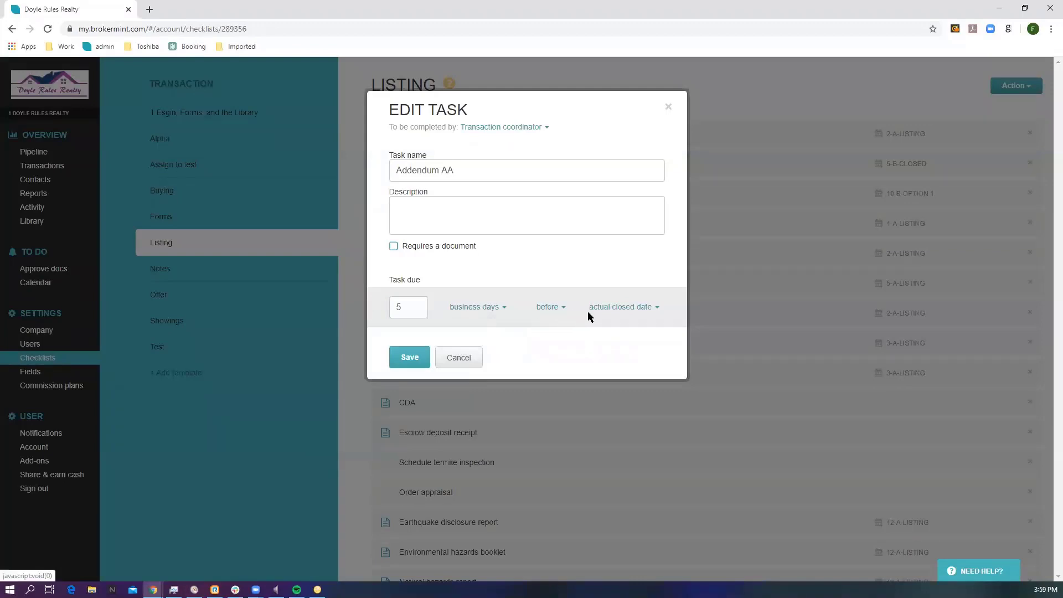
left_click(617, 309)
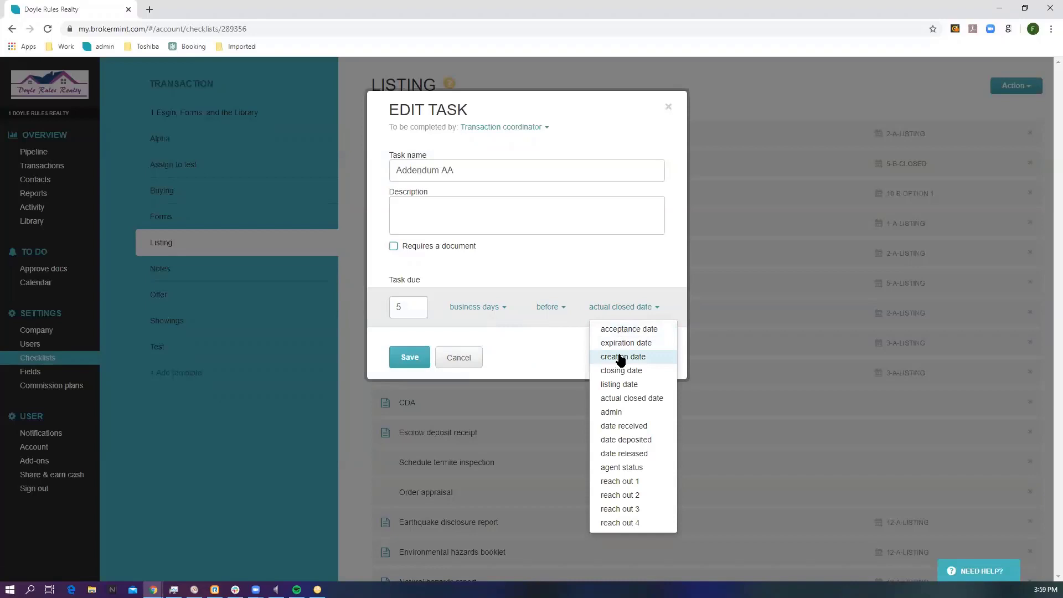
left_click(668, 107)
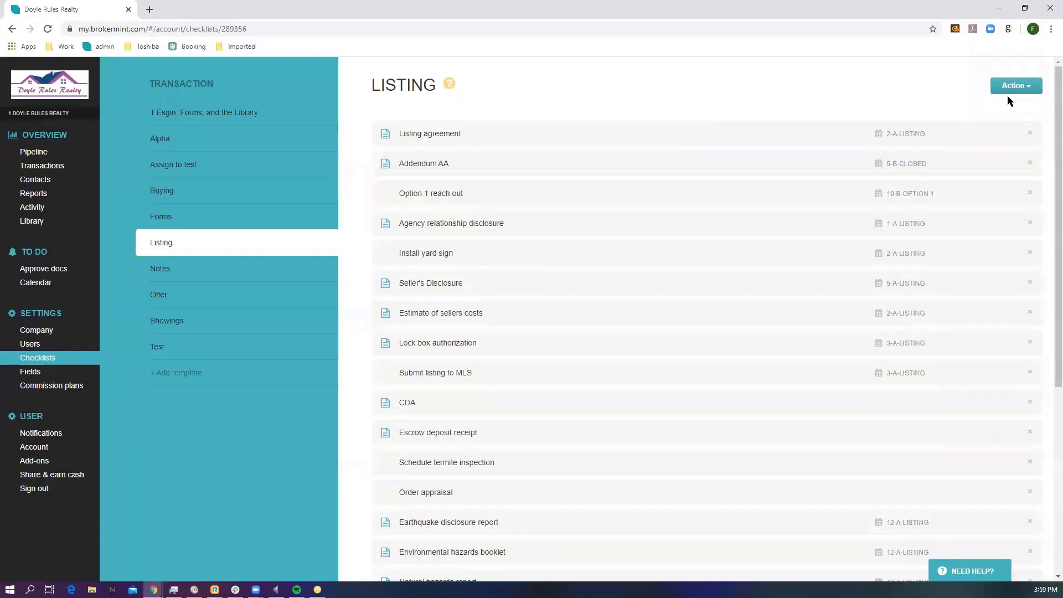
Step: Review the actions available for the Listing template and its blank new-task form without adding a task
left_click(1028, 91)
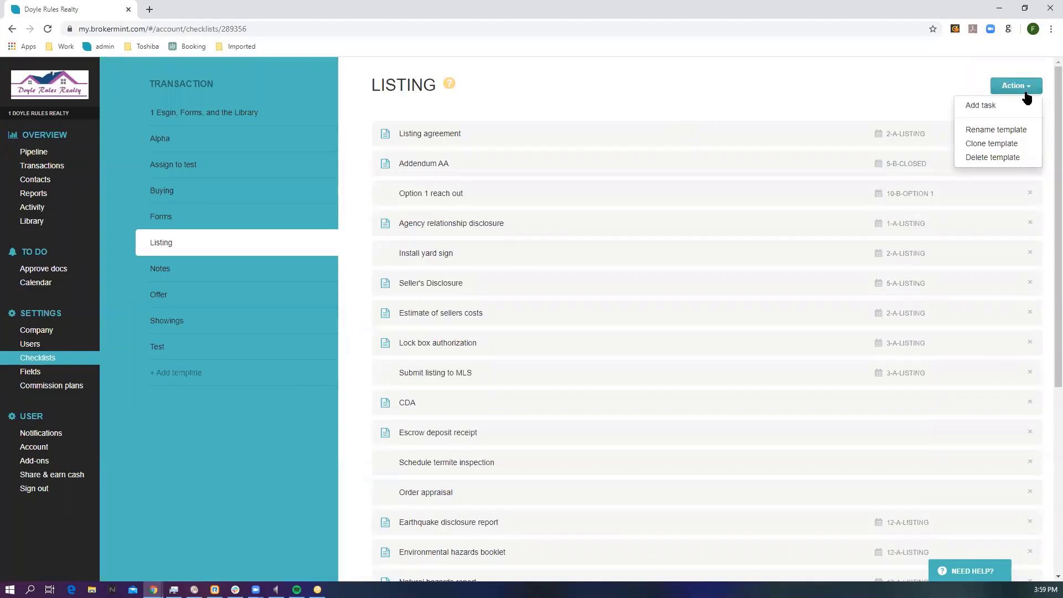
left_click(981, 106)
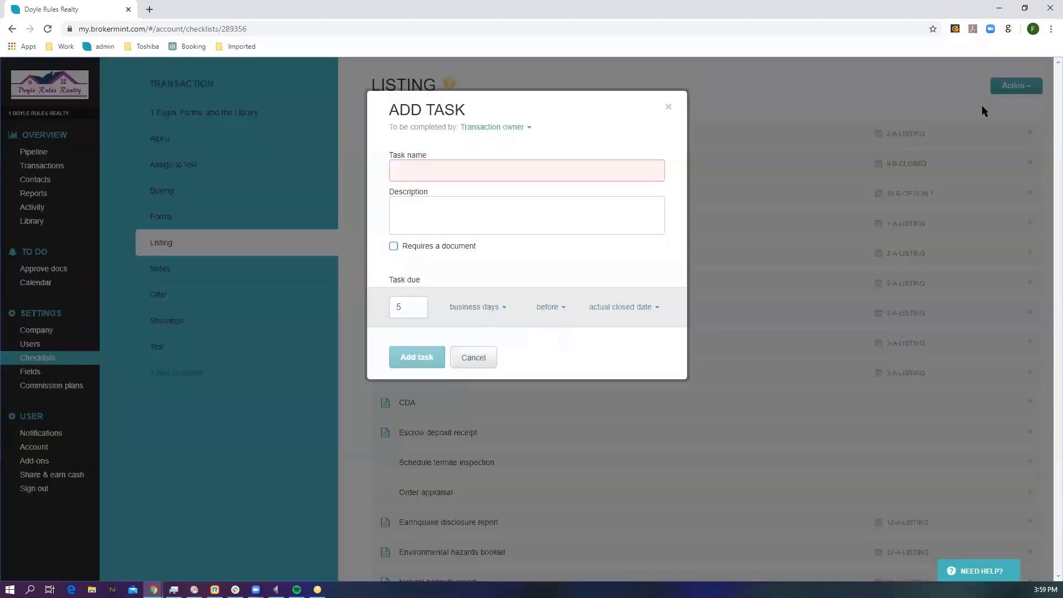
left_click(668, 107)
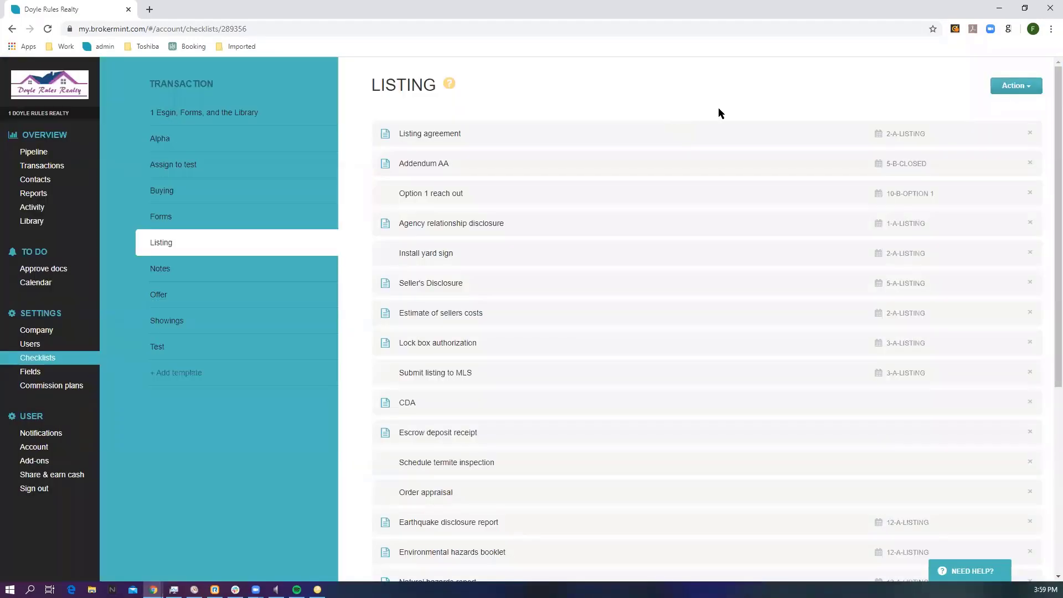
left_click(1027, 86)
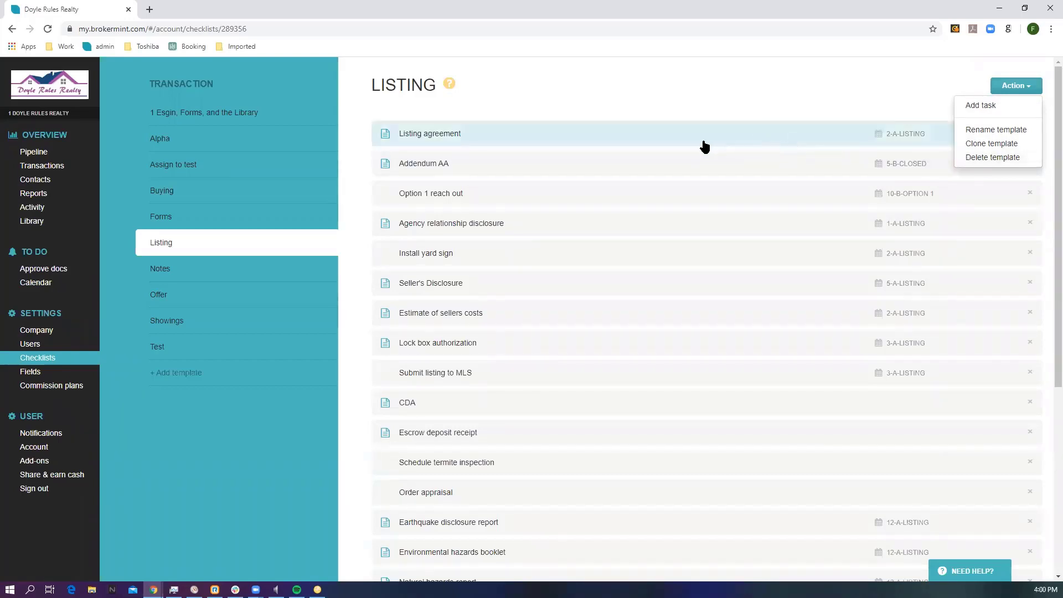
Step: Open the transaction fields settings and view the edit options of the SN field without changing it
left_click(32, 372)
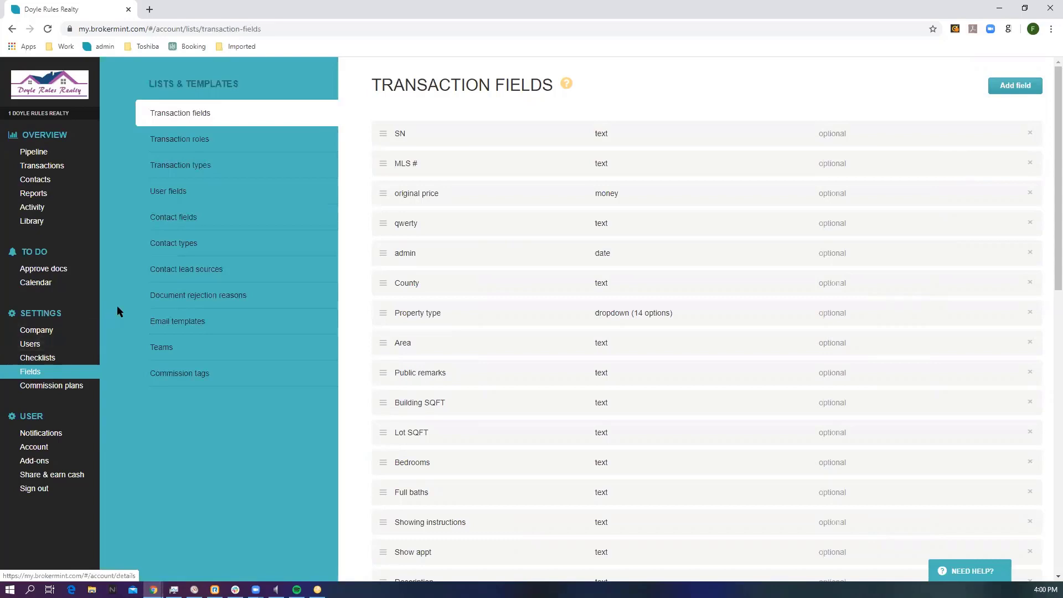
left_click(440, 139)
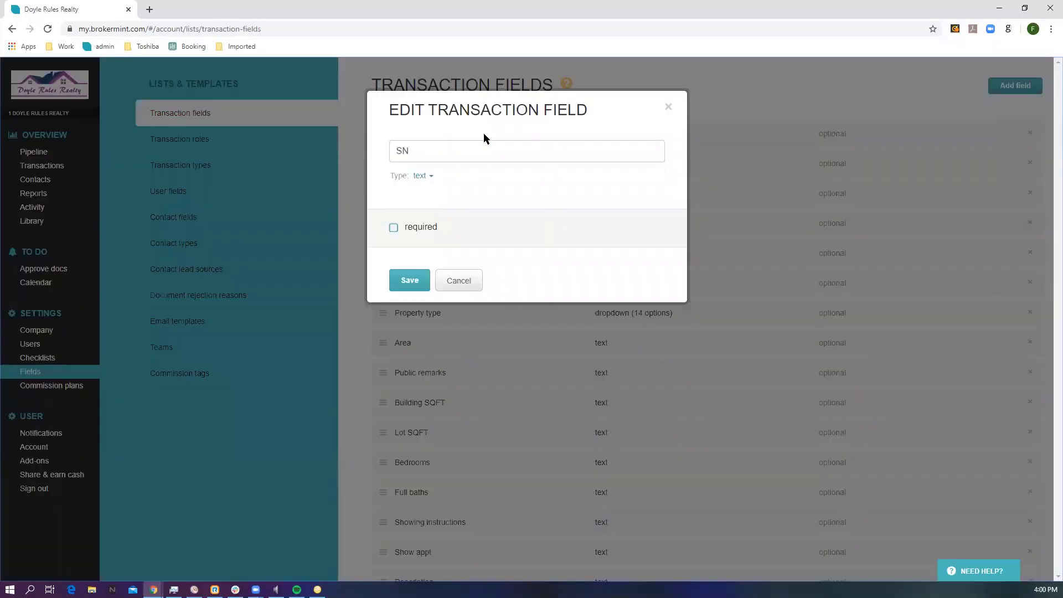
left_click(668, 107)
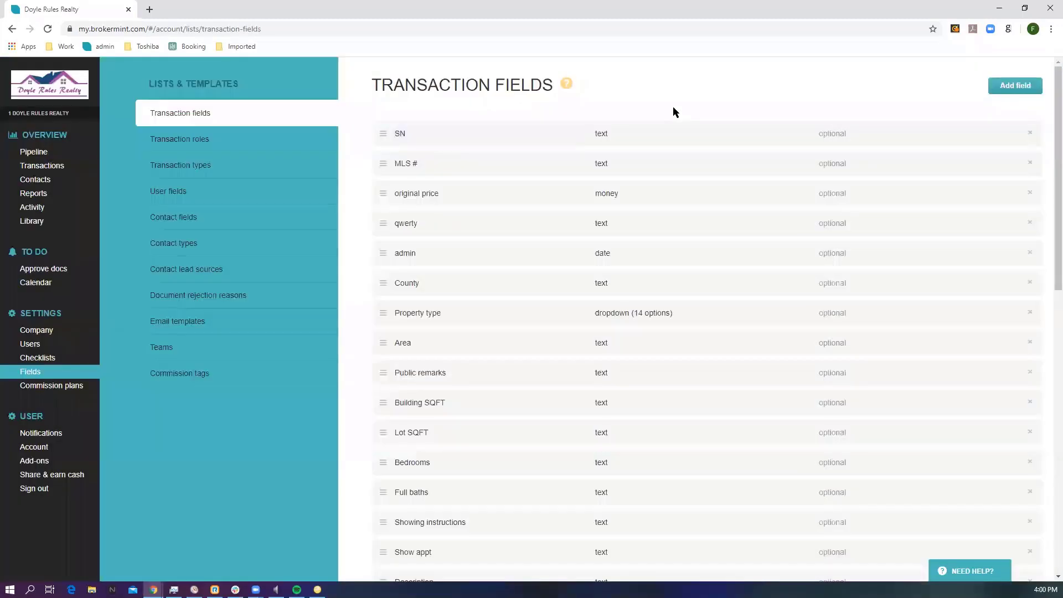
Step: Start a new transaction field named New Field, of type dropdown, with the option Yes
left_click(1024, 88)
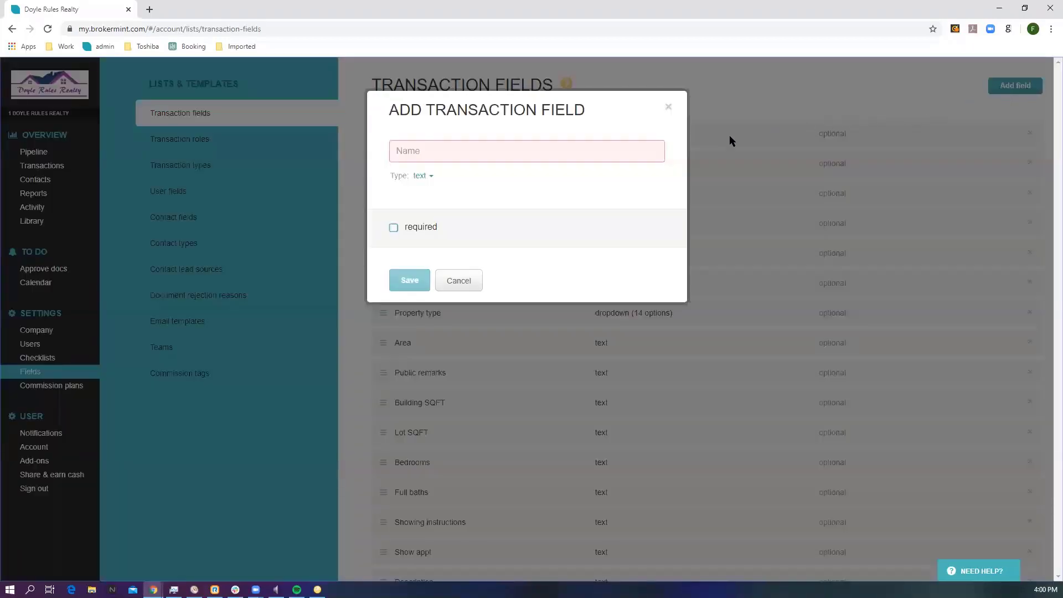
left_click(438, 151)
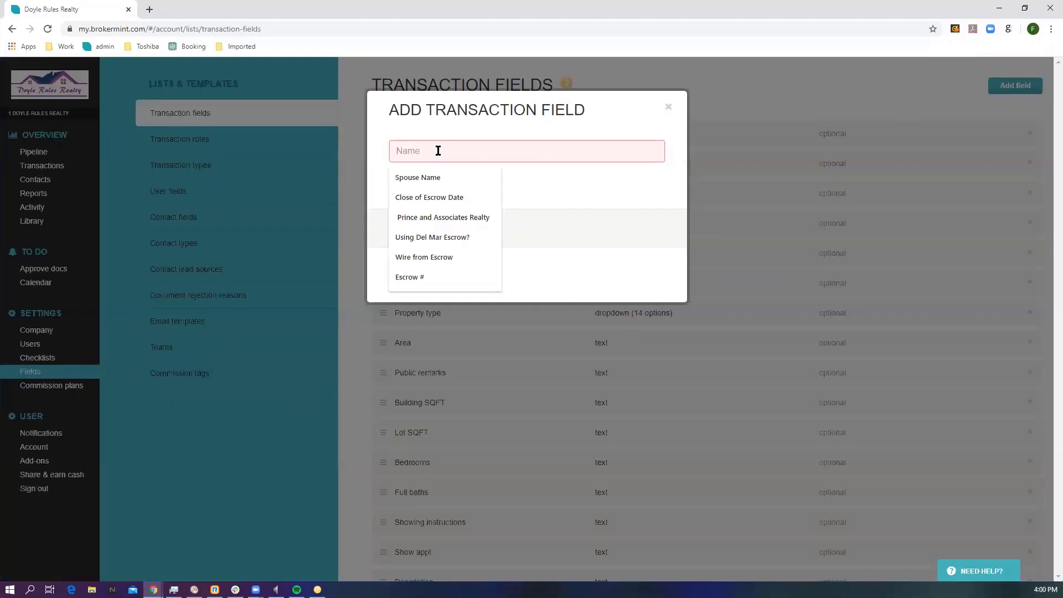
type("New")
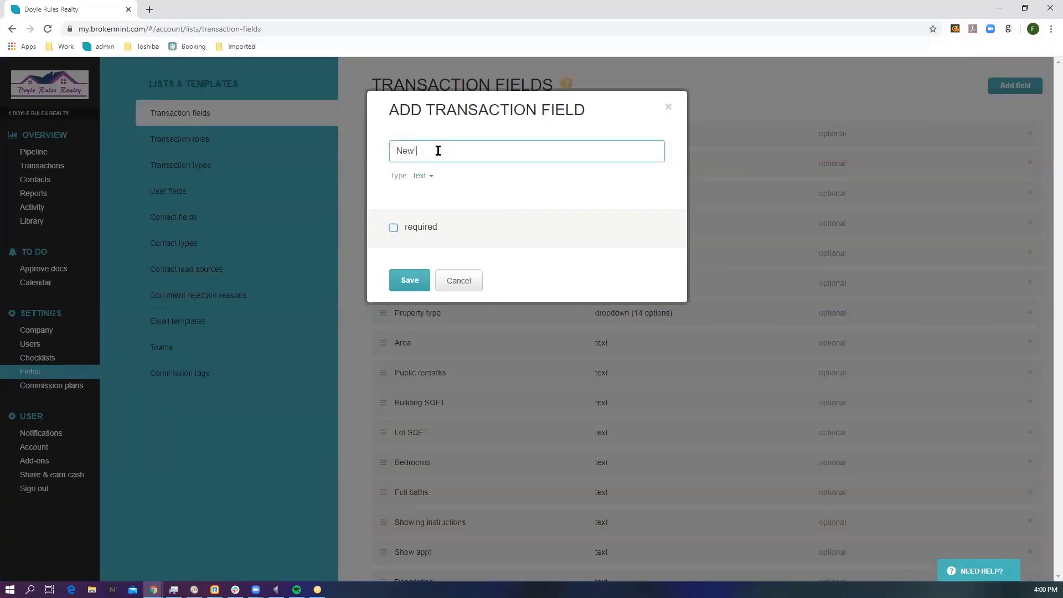
type(" Field")
left_click(423, 177)
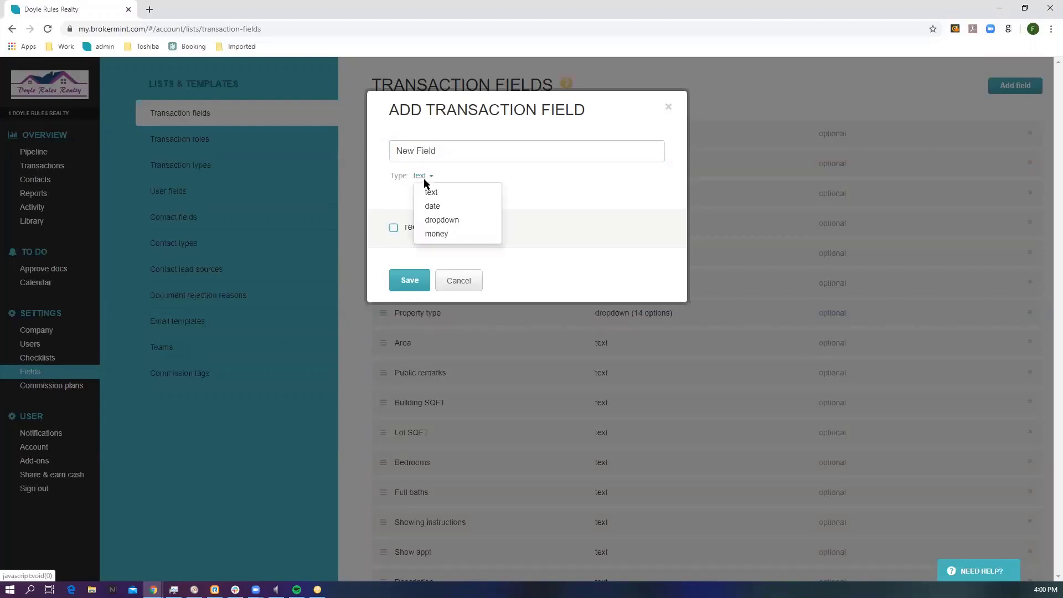
left_click(425, 220)
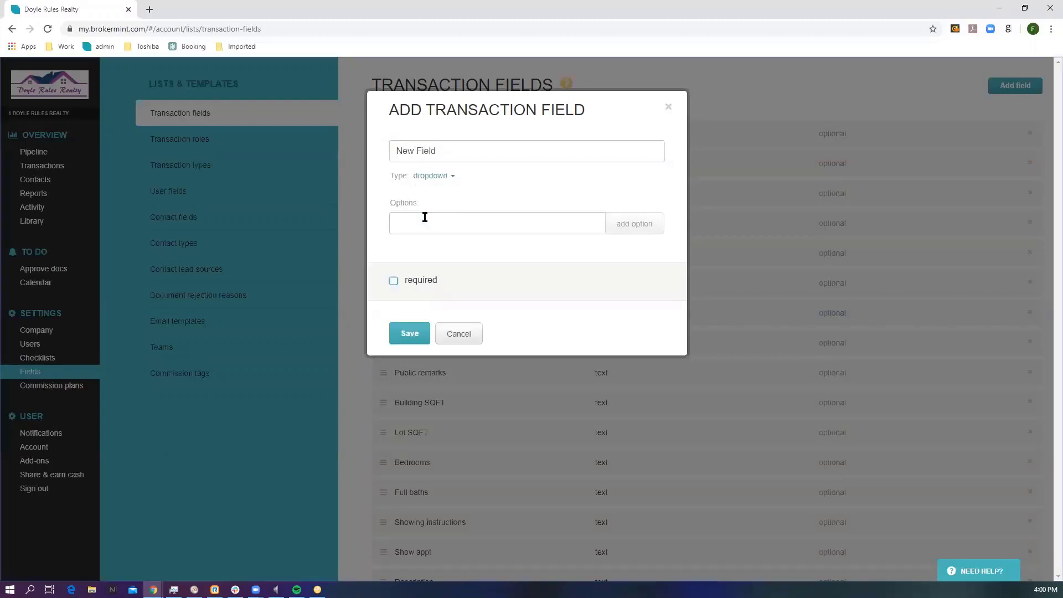
left_click(424, 217)
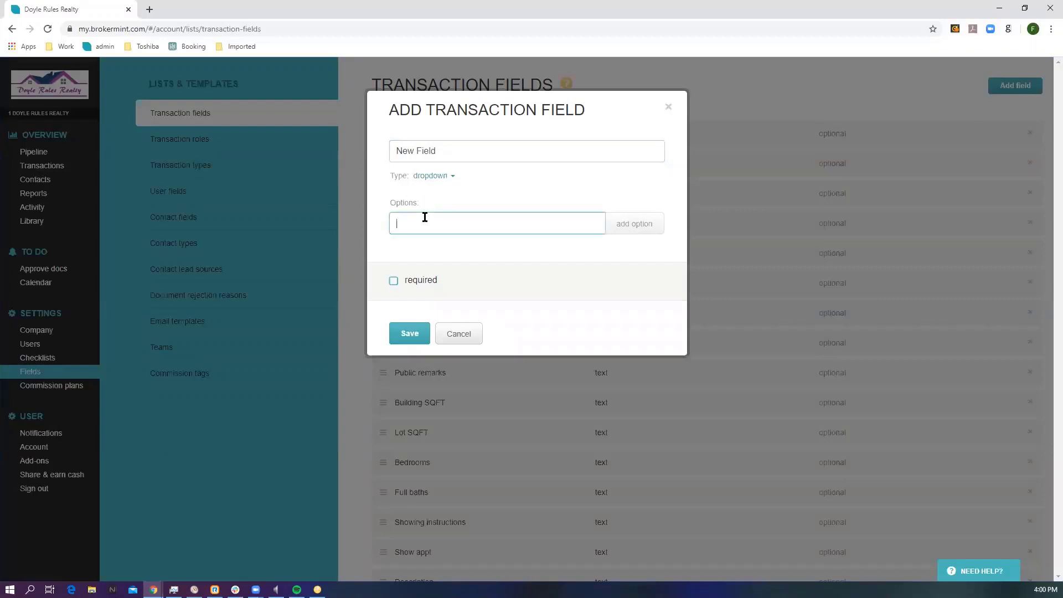
type("Yes")
left_click(630, 228)
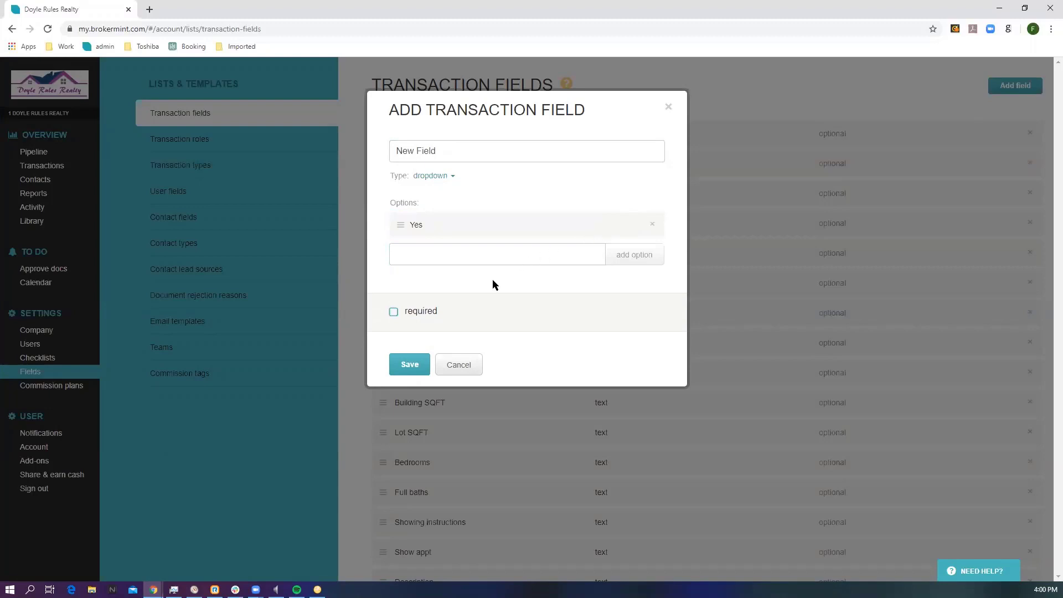
Step: Make the new field required when the transaction status becomes pending, and save it
left_click(393, 313)
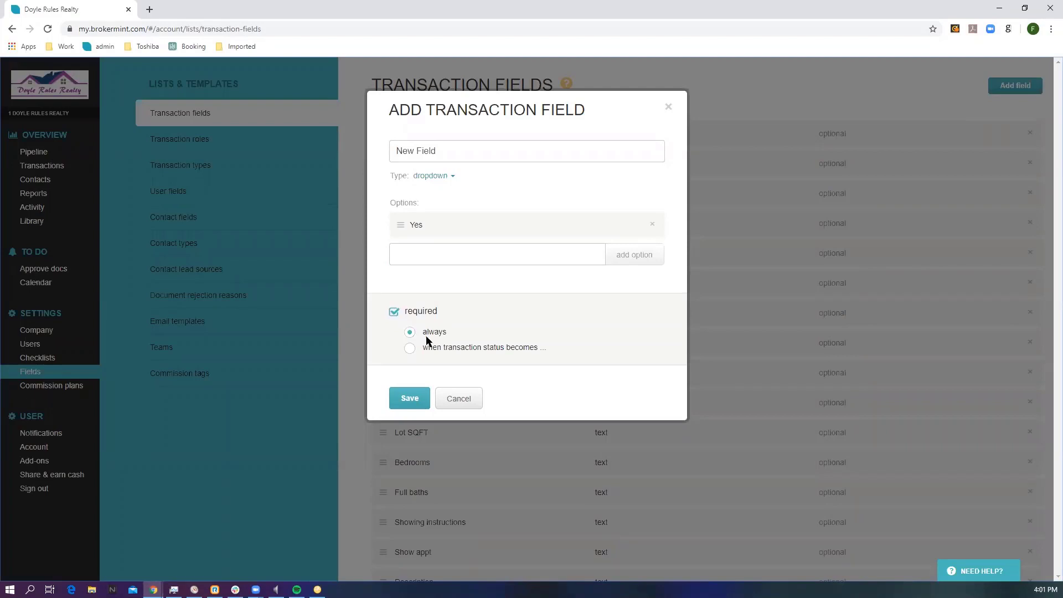
left_click(410, 348)
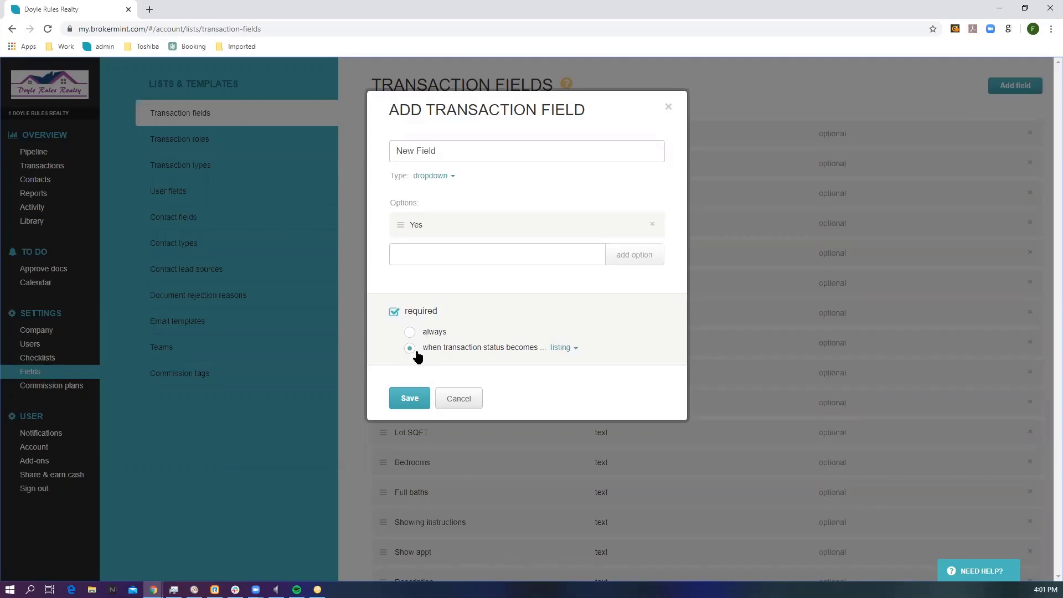
left_click(561, 348)
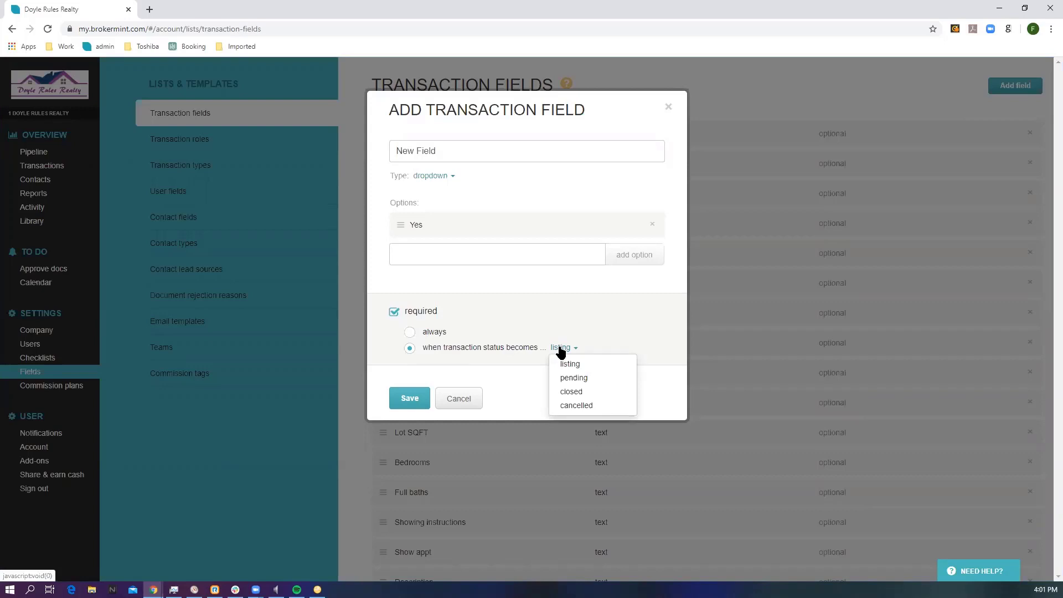
left_click(573, 378)
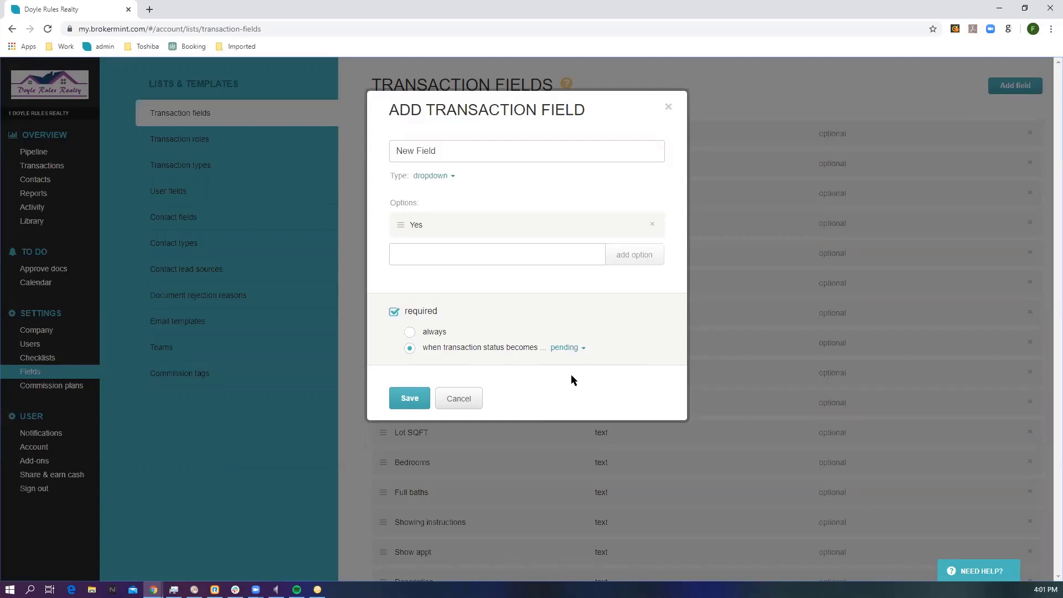
left_click(564, 347)
left_click(567, 361)
left_click(562, 349)
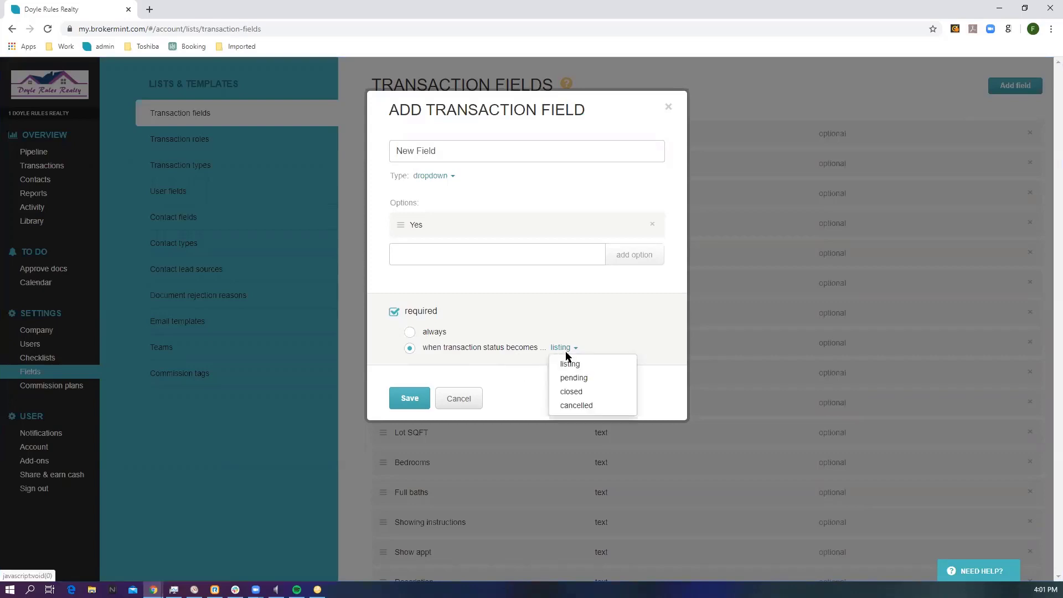
left_click(571, 380)
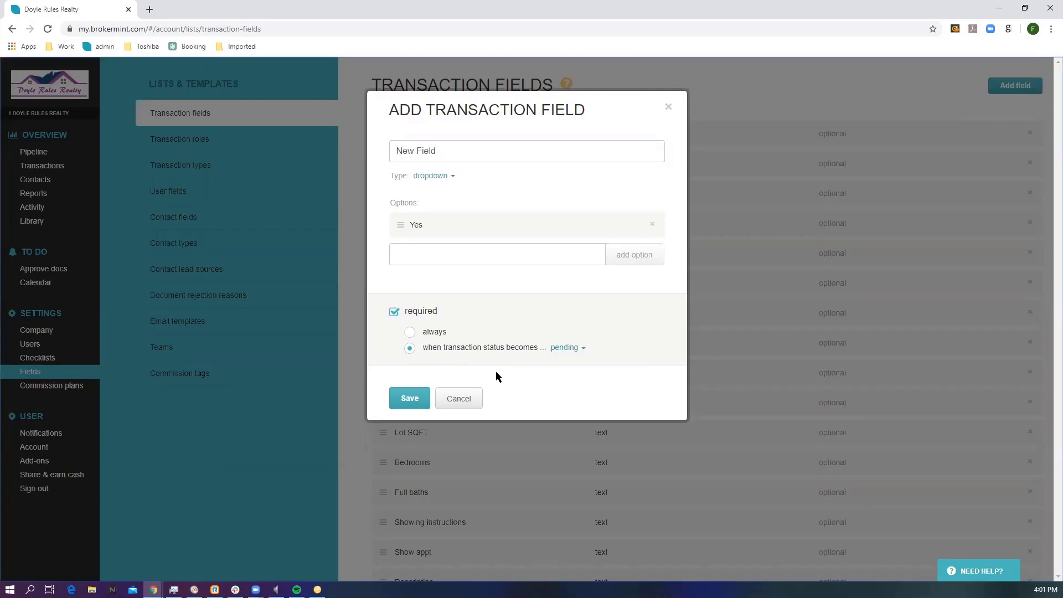
left_click(410, 396)
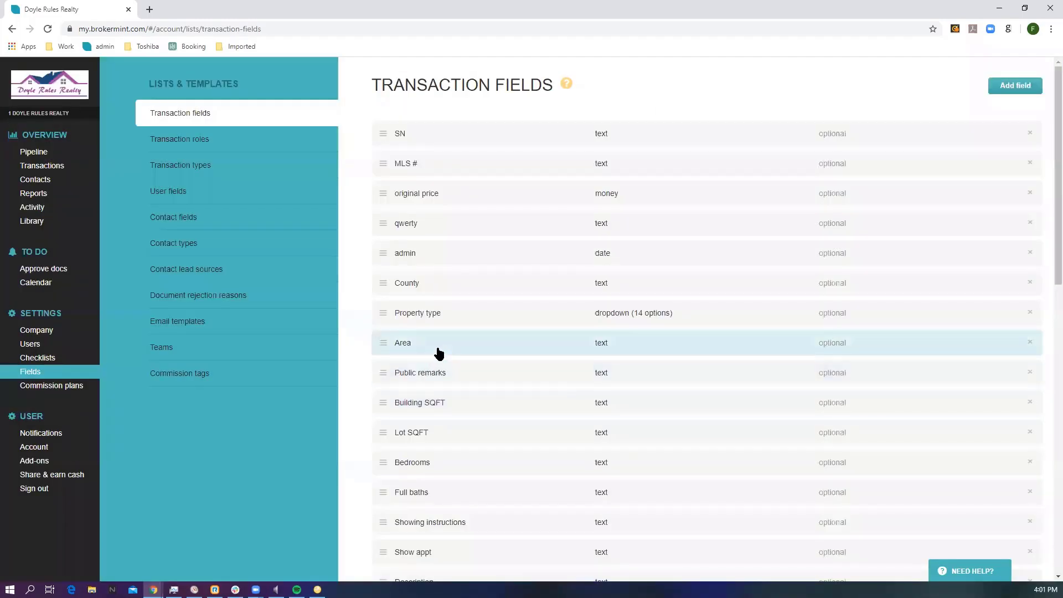
Step: Move New Field from the end of the transaction fields list to between Lot SQFT and Bedrooms
scroll(417, 353, "down", 10)
scroll(413, 353, "down", 2)
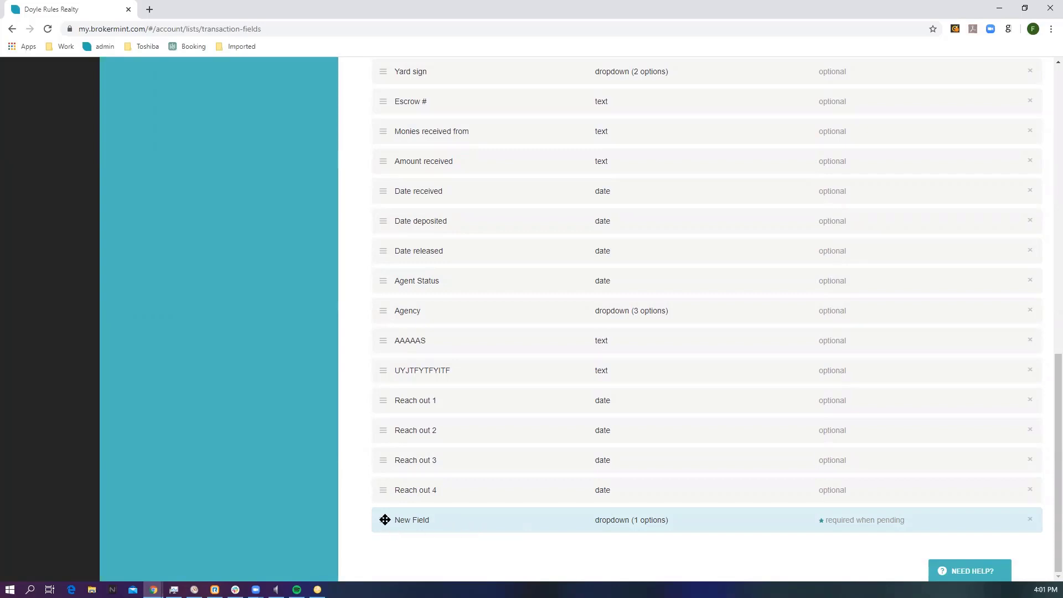
left_click_drag(384, 520, 380, 126)
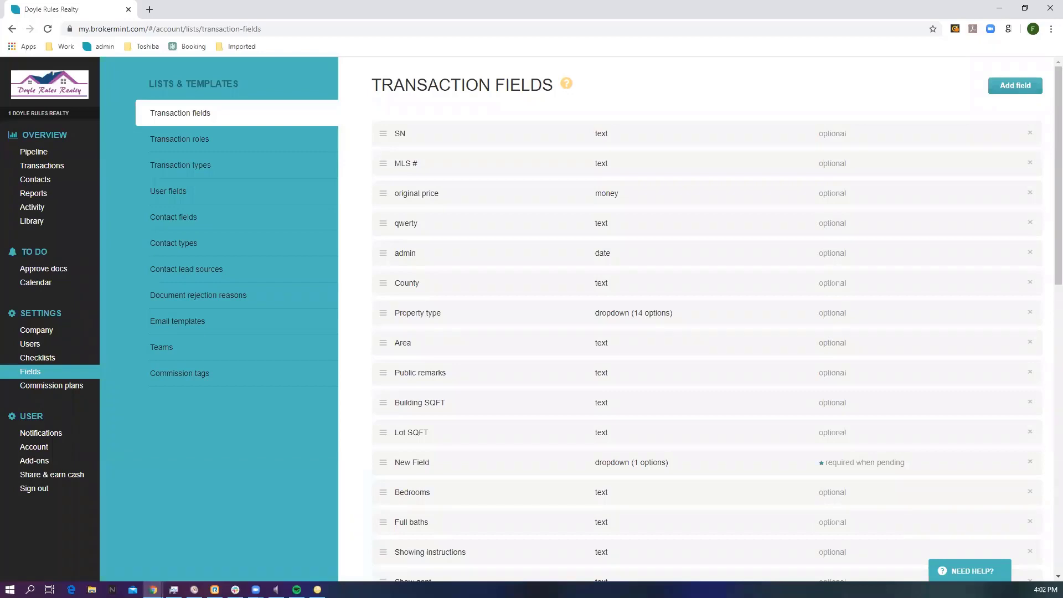
Step: Create a commission plan named New Plan in the commission plans settings
left_click(64, 388)
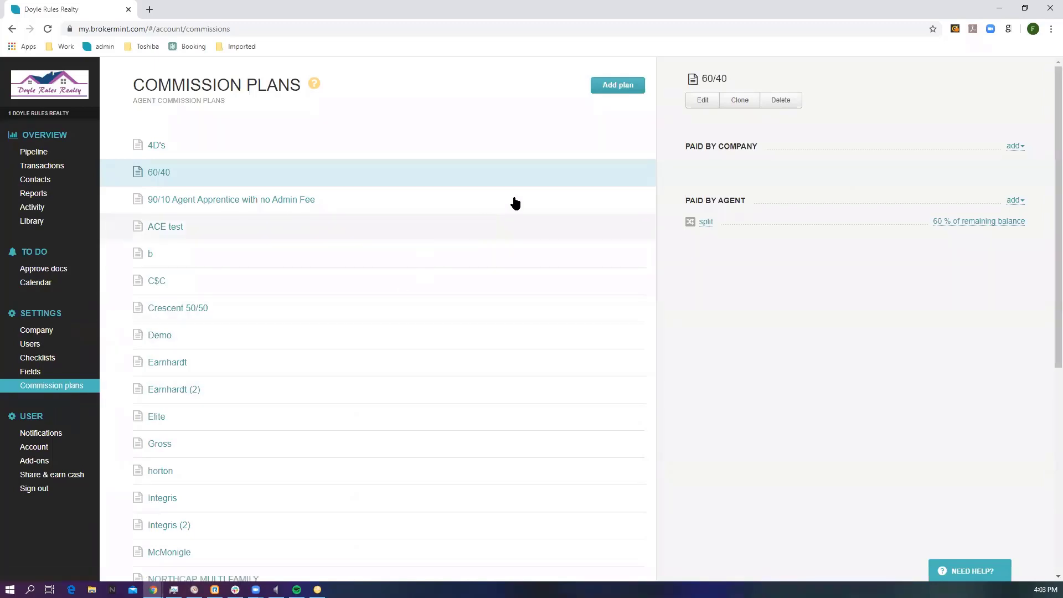
left_click(616, 88)
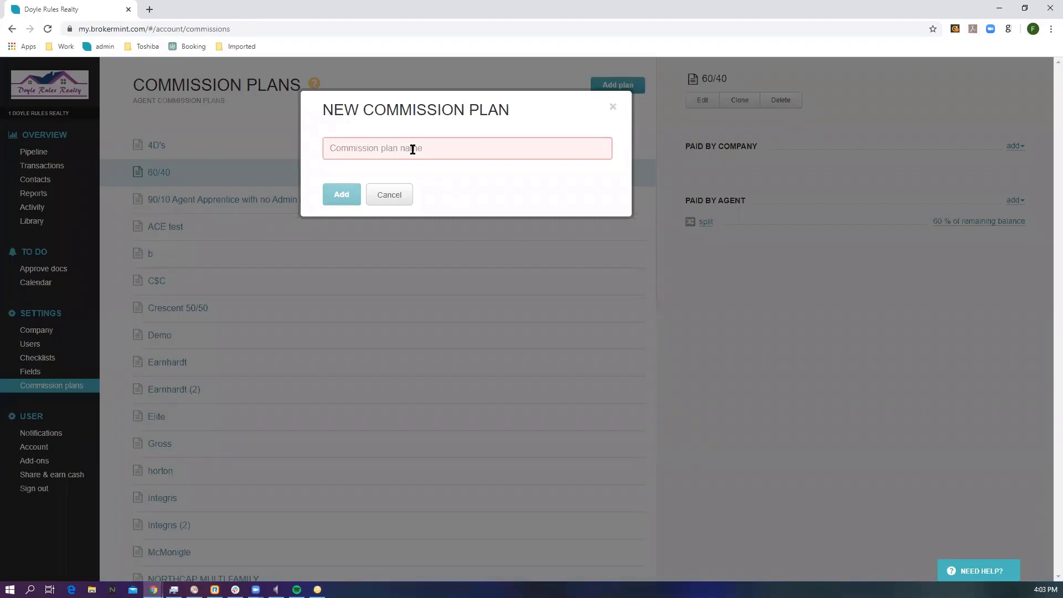
type("New ")
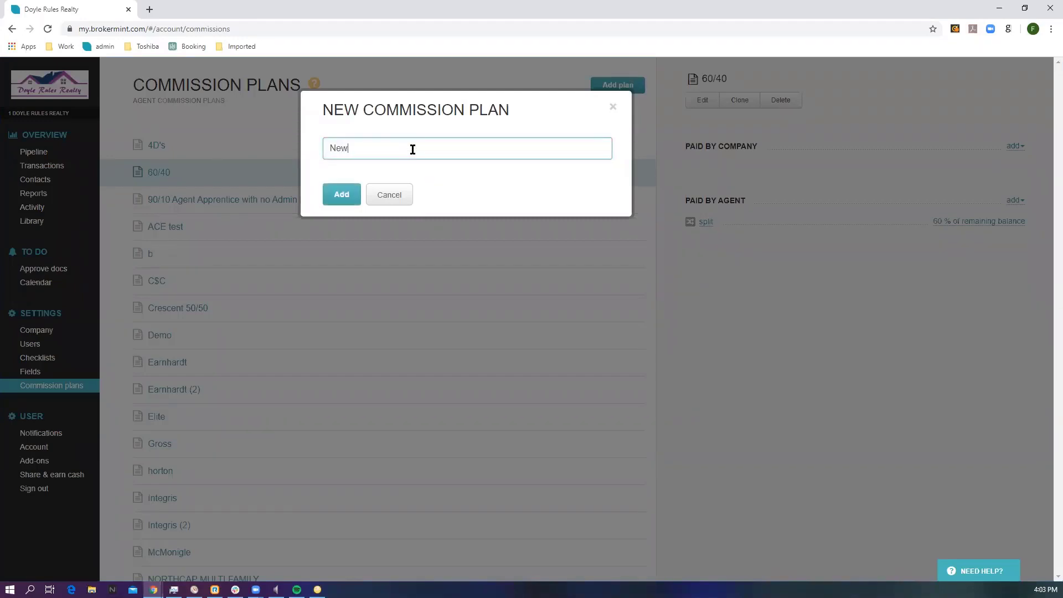
type("Plan")
left_click(344, 196)
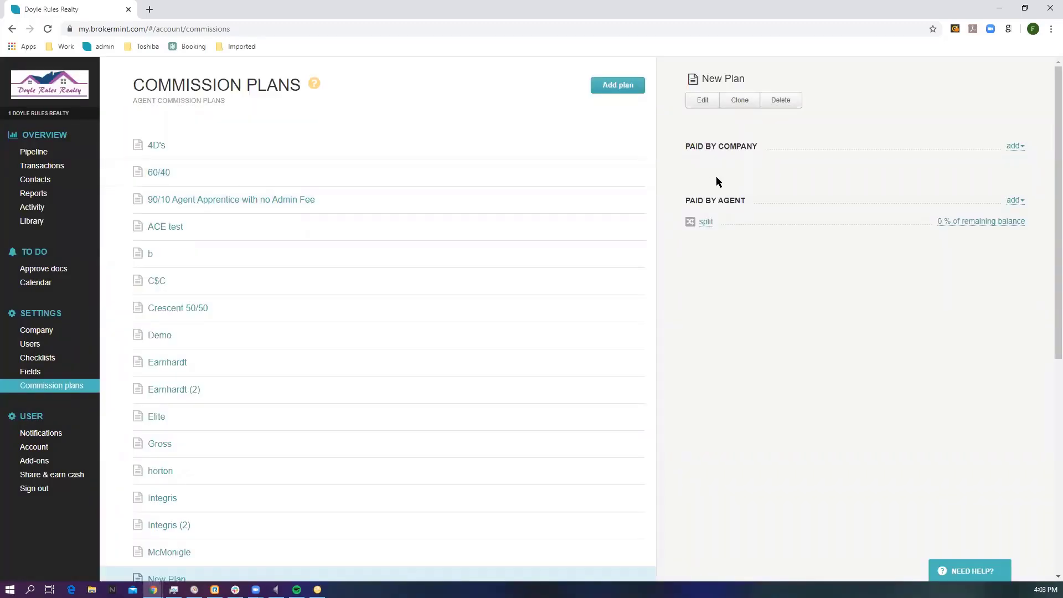
Step: Review the deduction types that can be added to New Plan under paid by company and paid by agent
left_click(1016, 146)
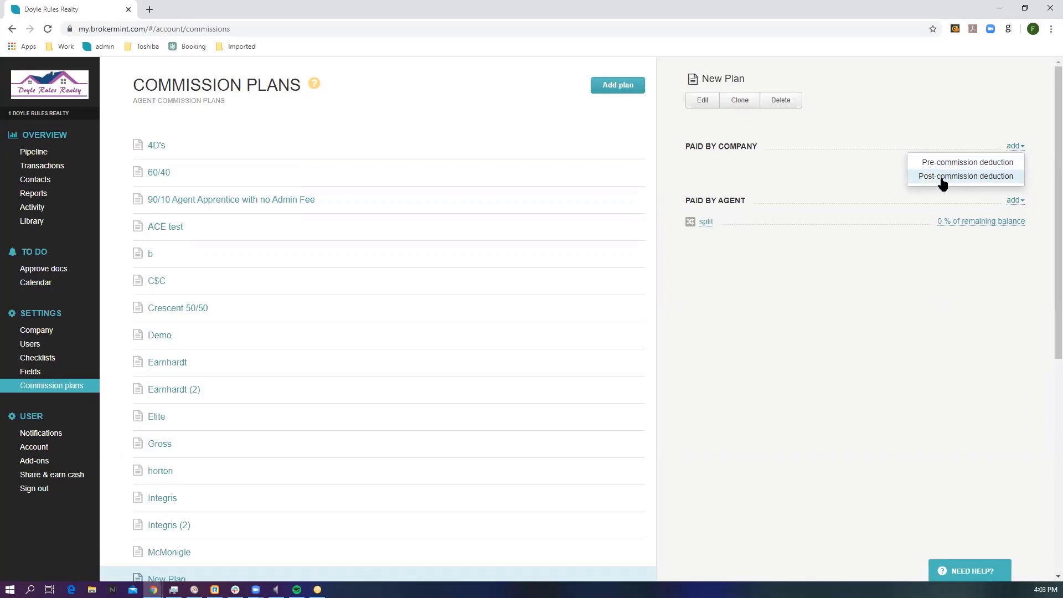
left_click(875, 177)
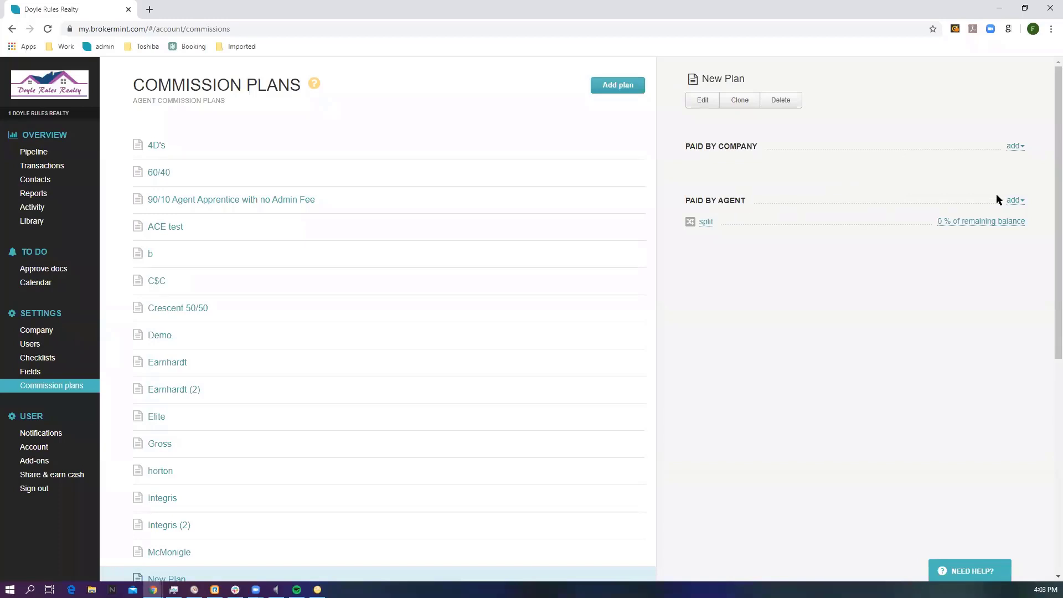
left_click(1013, 201)
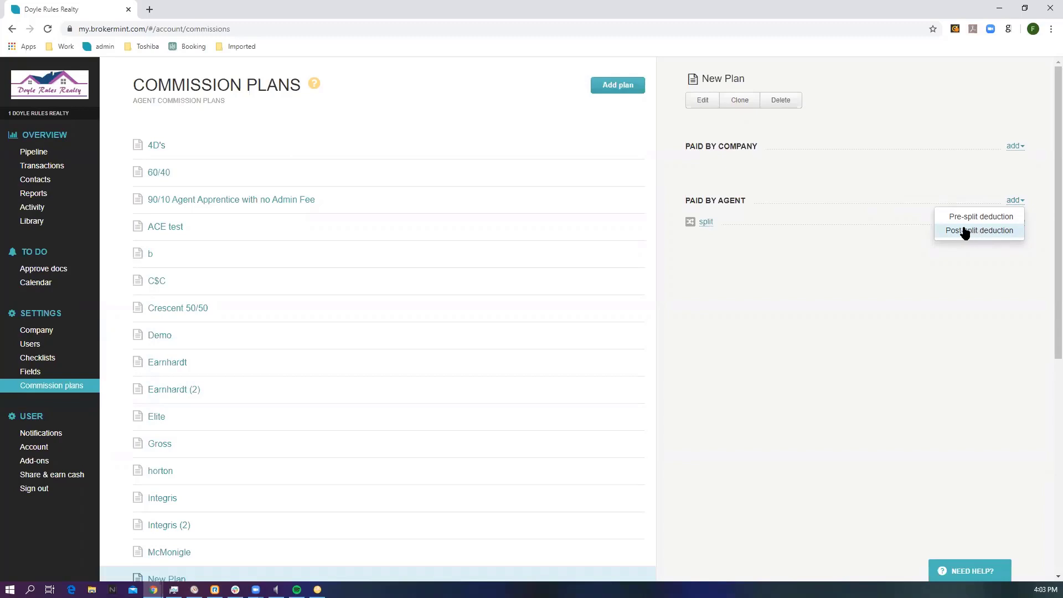
Step: Set New Plan's agent split to 60% of the remaining balance and save it
left_click(705, 222)
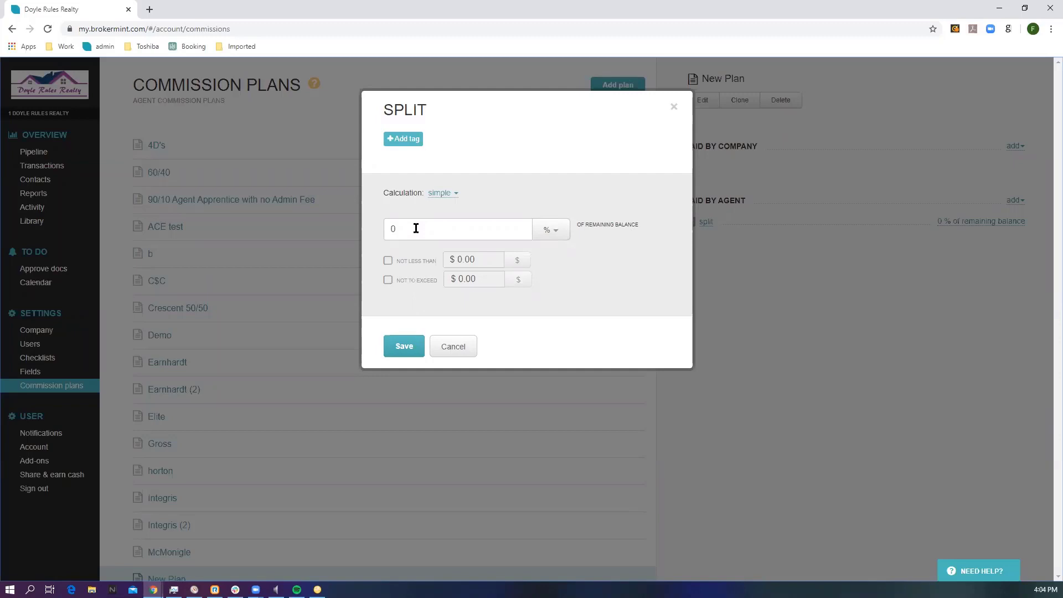
left_click_drag(403, 228, 385, 228)
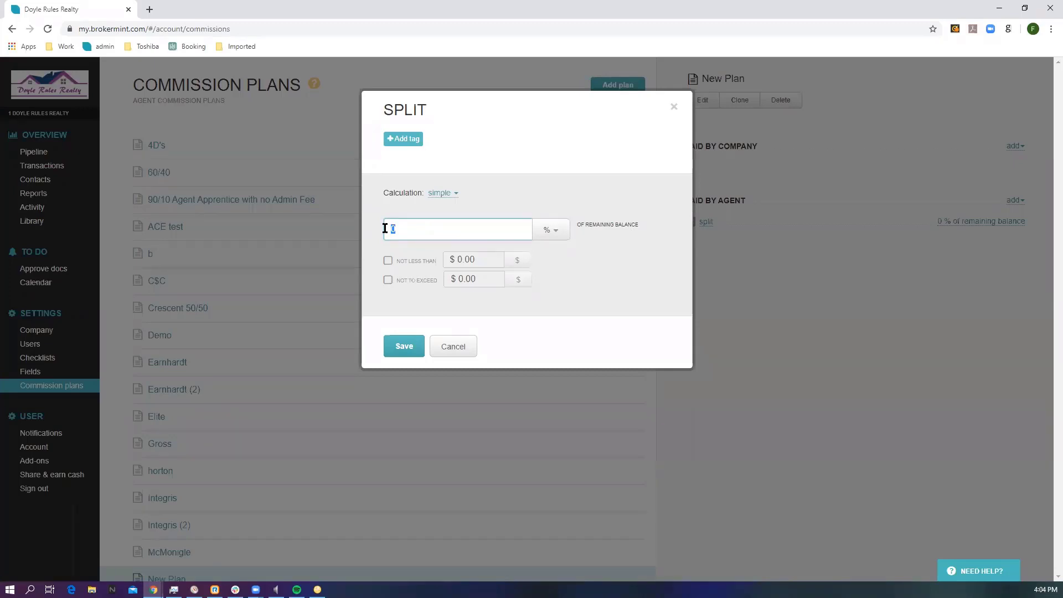
type("60")
left_click(400, 349)
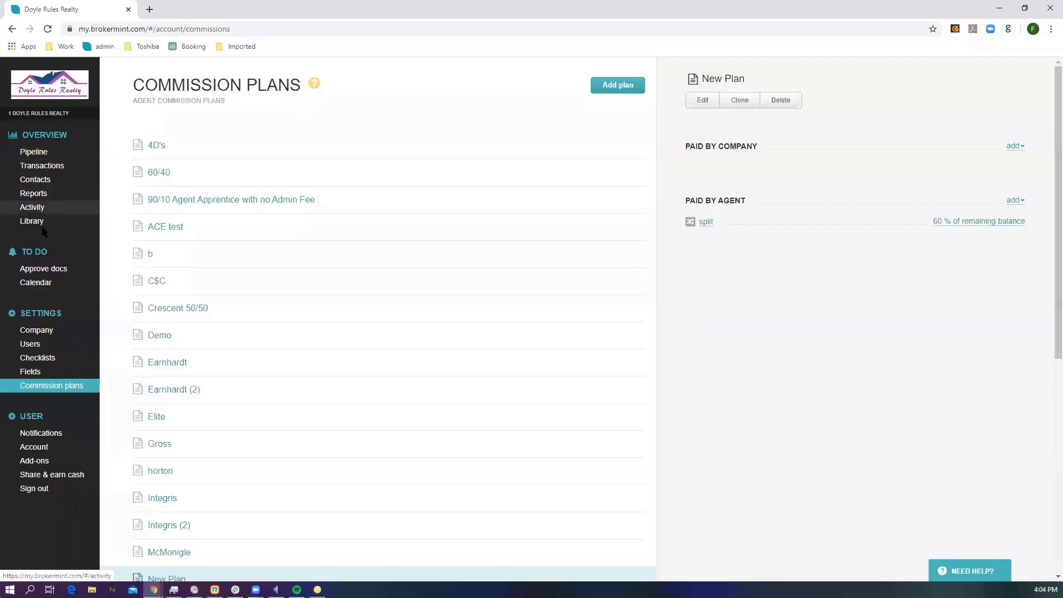
Step: Try assigning New Plan as a commission plan to the last agent in the active users list, and remove it again
left_click(37, 347)
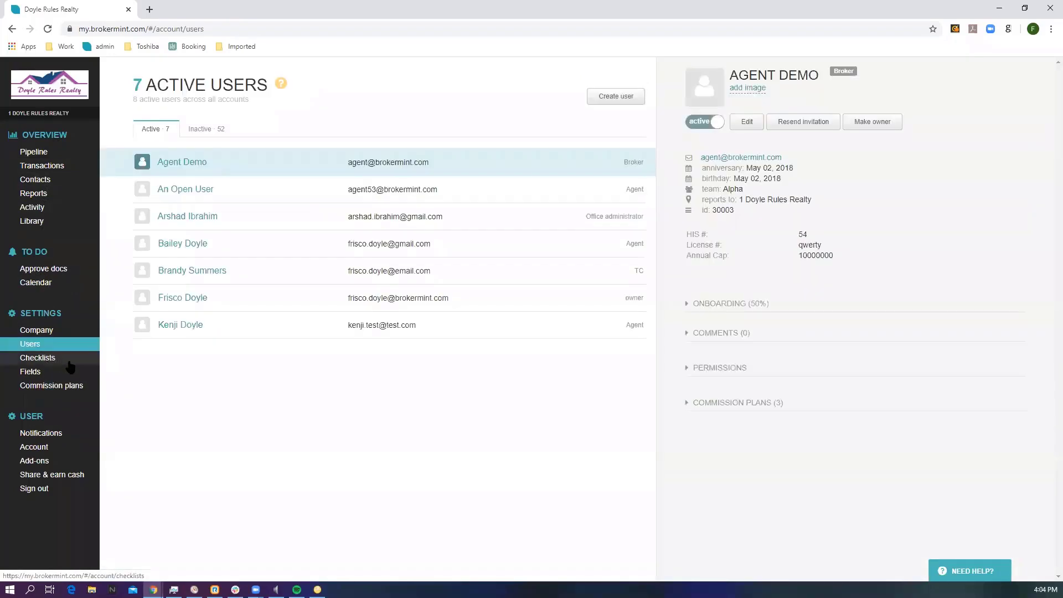
left_click(362, 334)
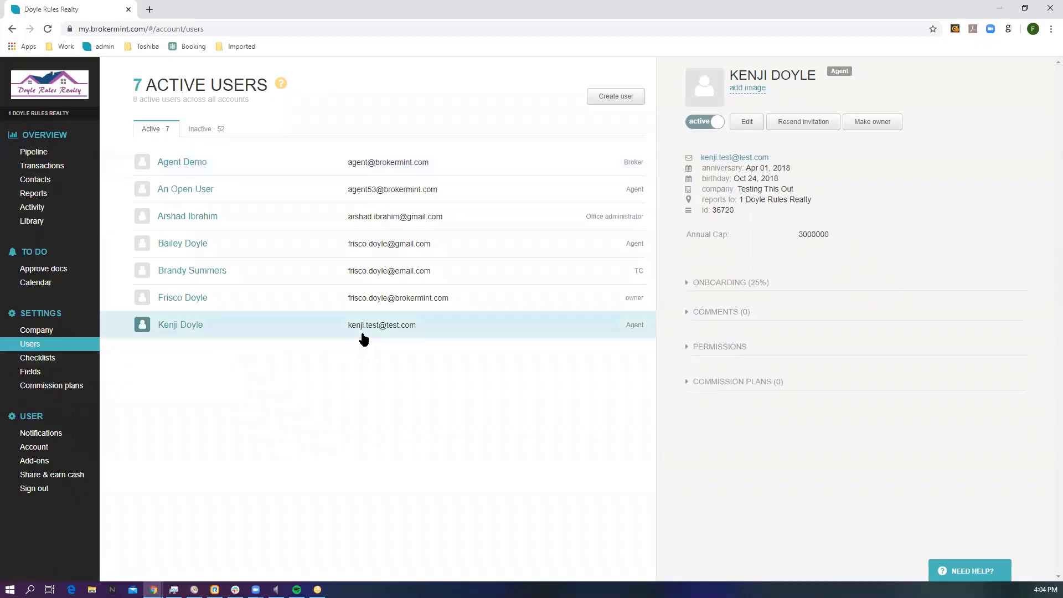
left_click(729, 383)
left_click(721, 409)
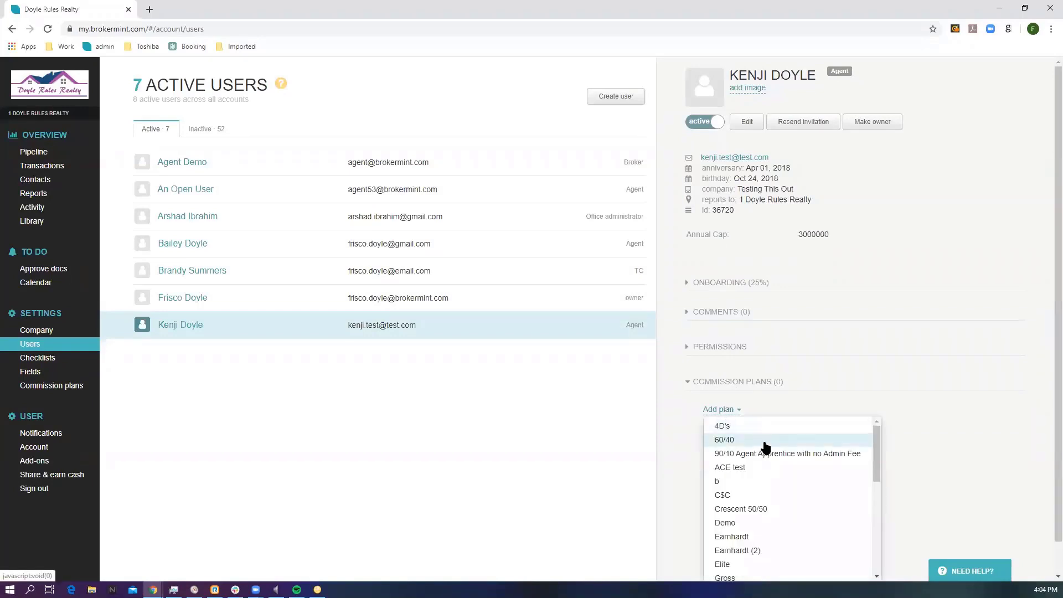
scroll(766, 449, "down", 5)
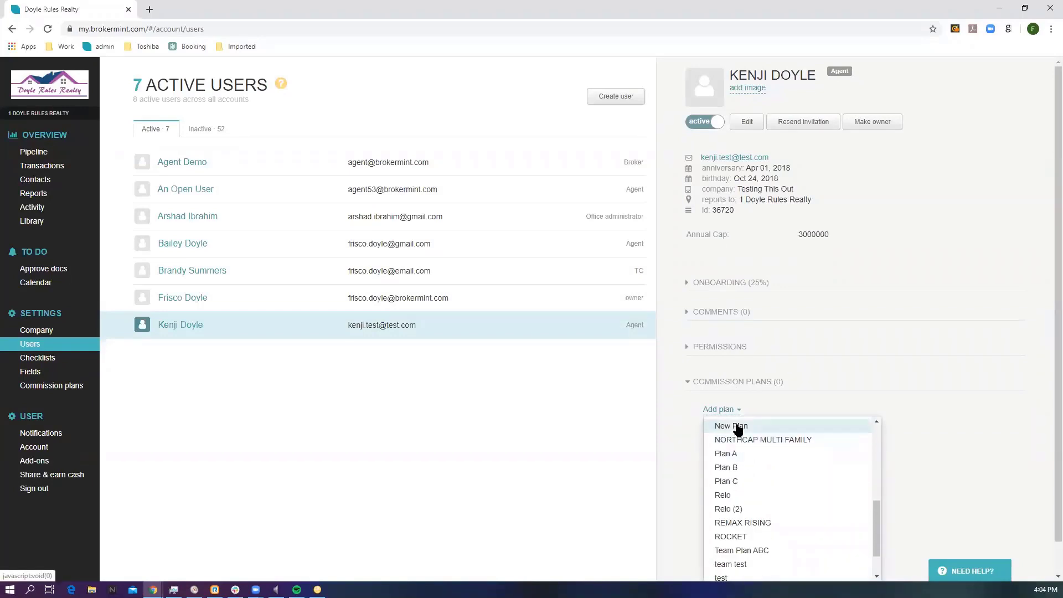
left_click(738, 426)
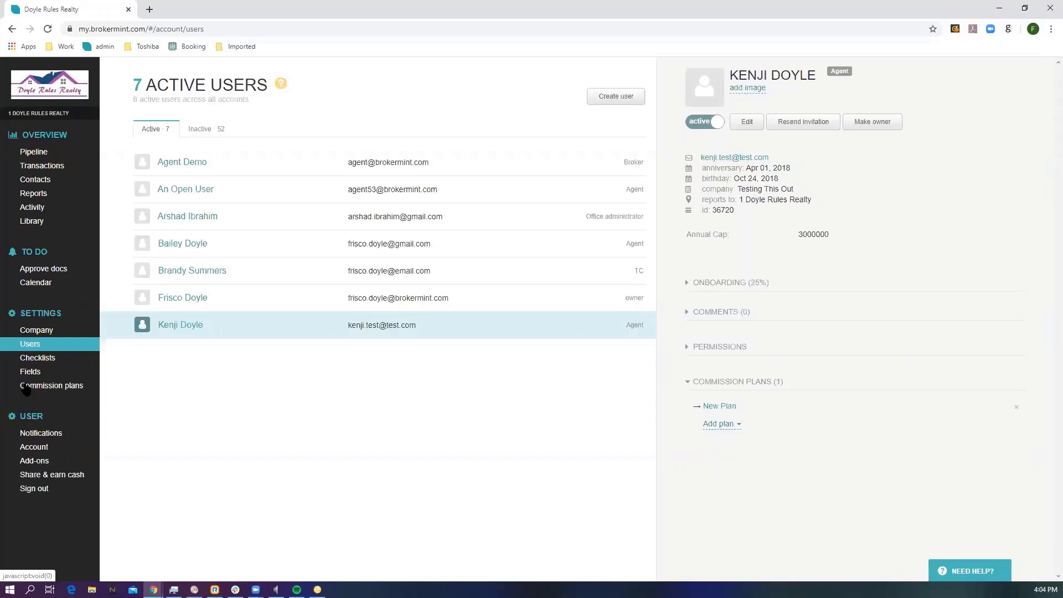
left_click(1017, 408)
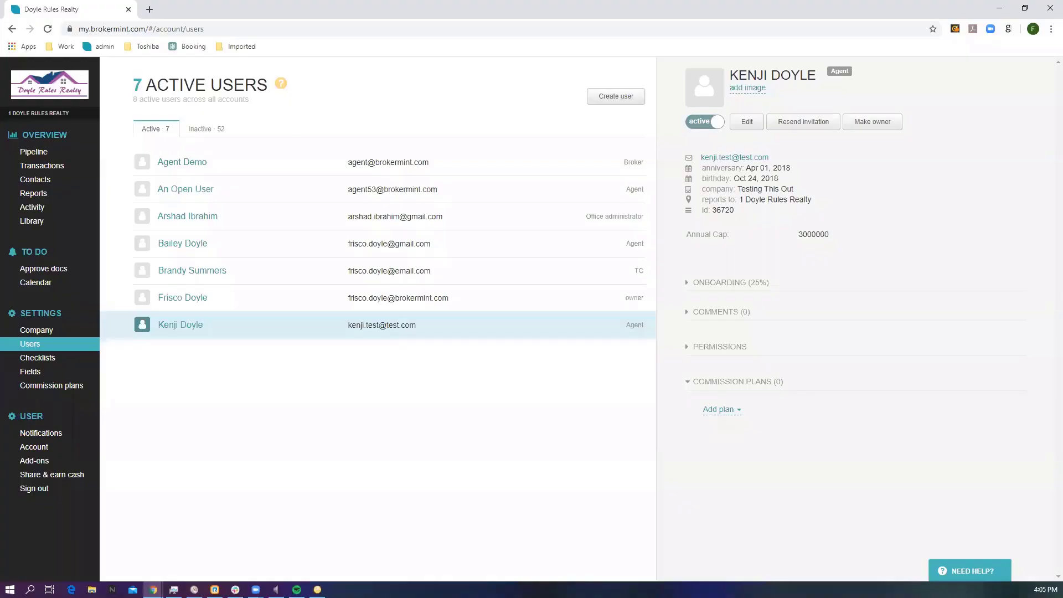
Step: Open the email notification settings and view the description of the Transaction revoked notification
left_click(46, 432)
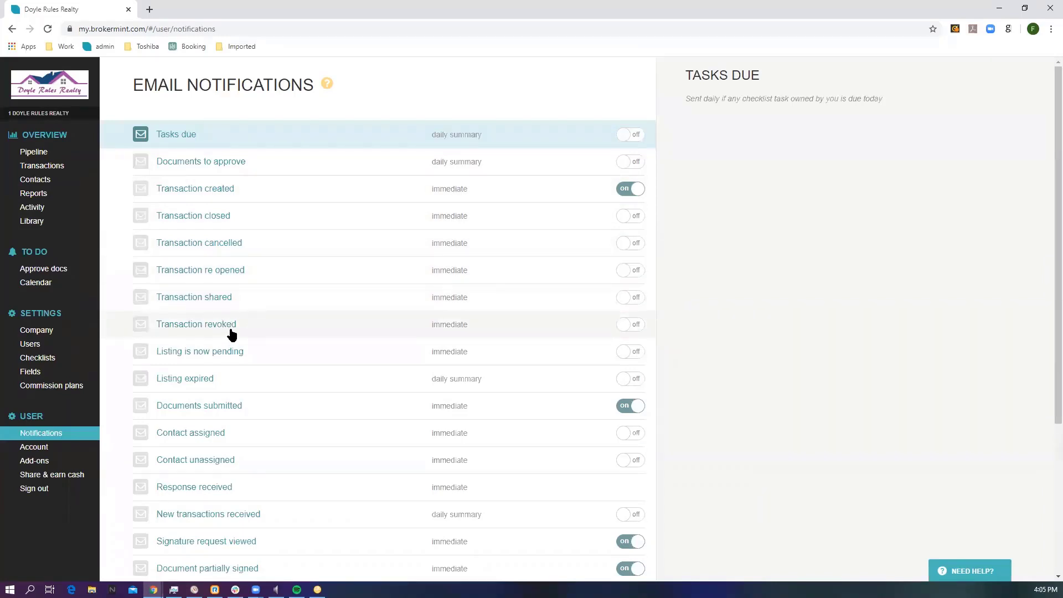
left_click(231, 331)
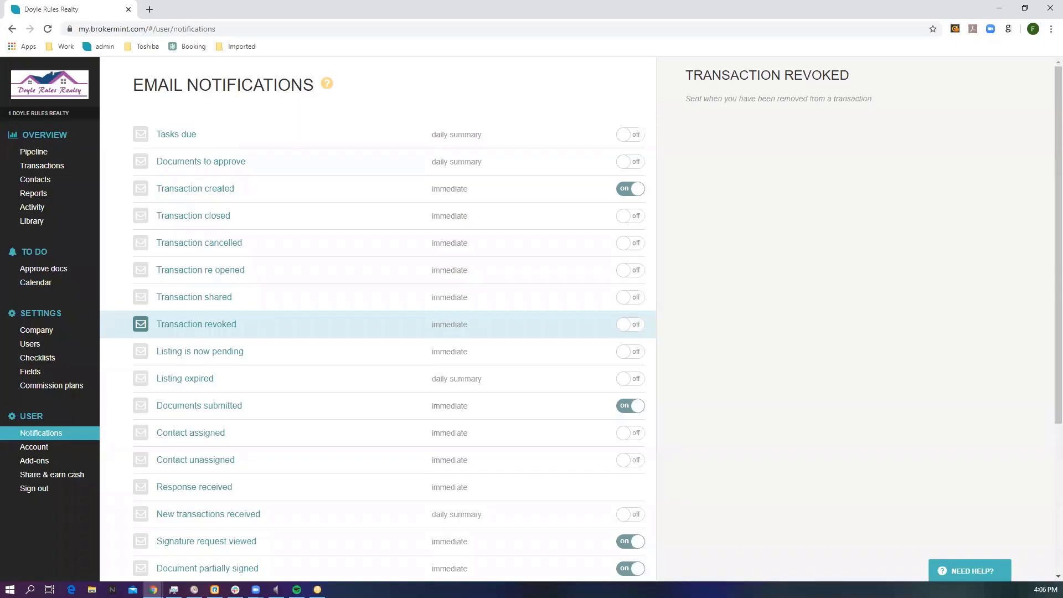
Step: Open the transactions list and start creating a new transaction from scratch
left_click(64, 166)
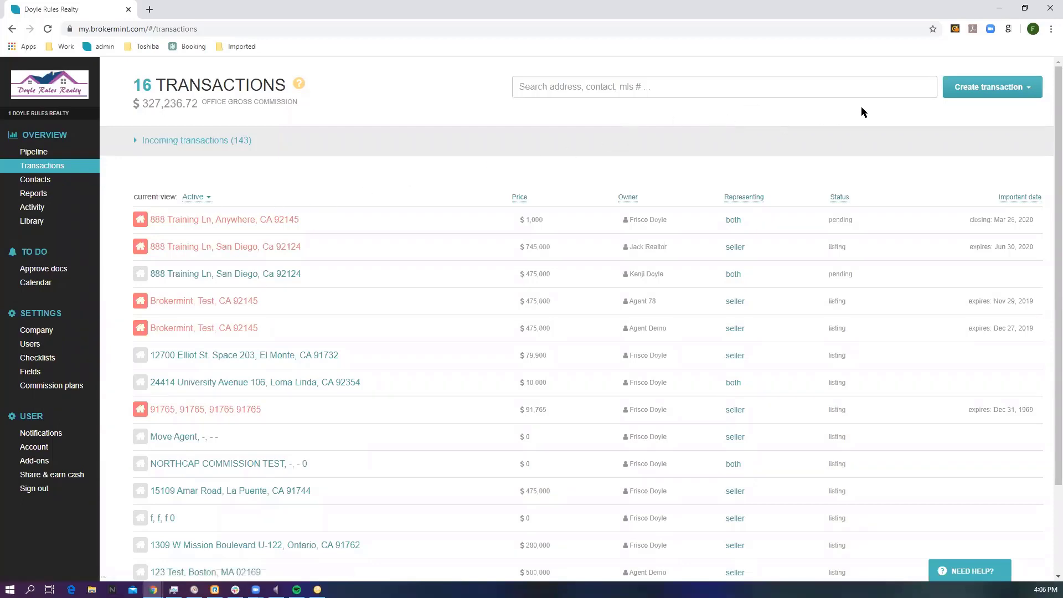
left_click(962, 96)
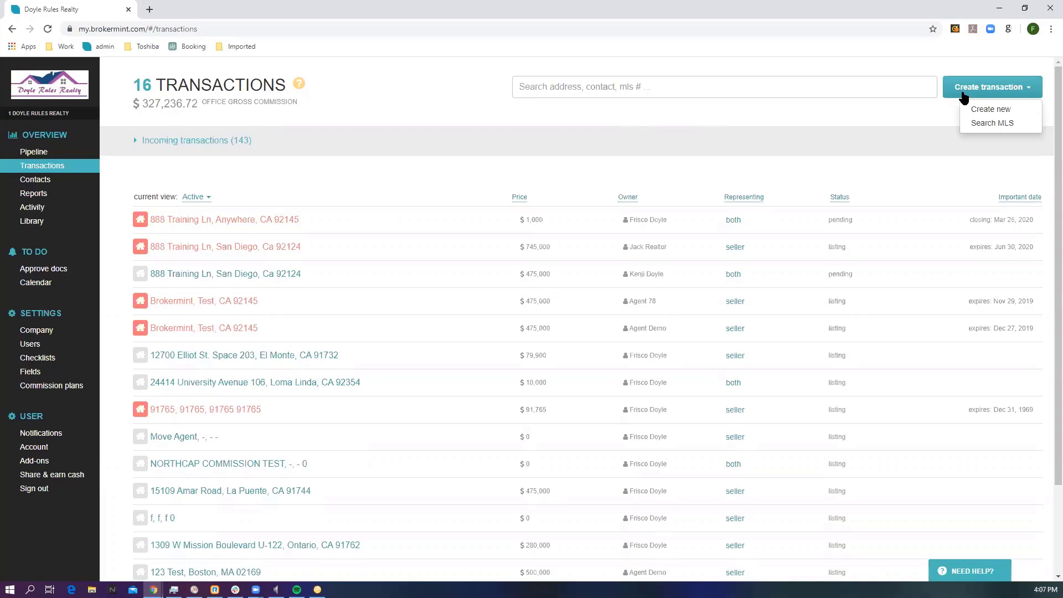
left_click(975, 113)
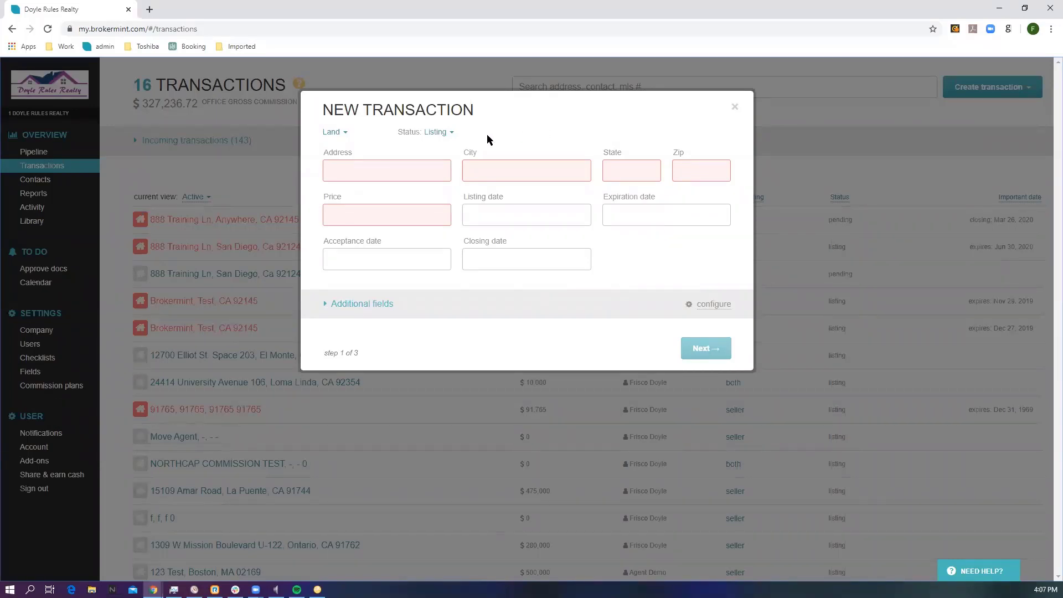
Step: View the available transaction types, try the Pending status on the new transaction and return it to Listing
left_click(333, 132)
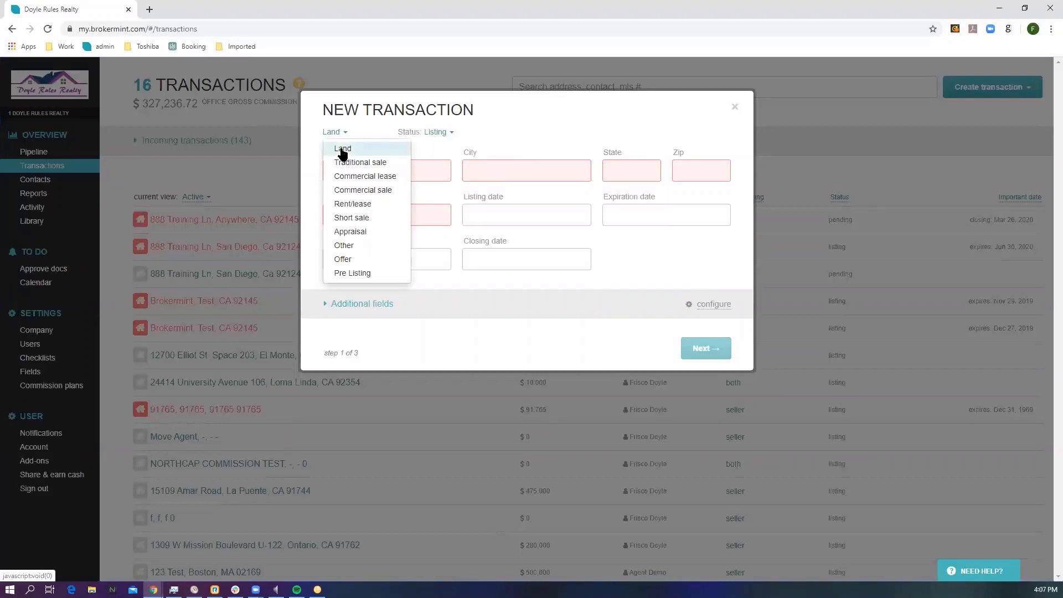
left_click(450, 136)
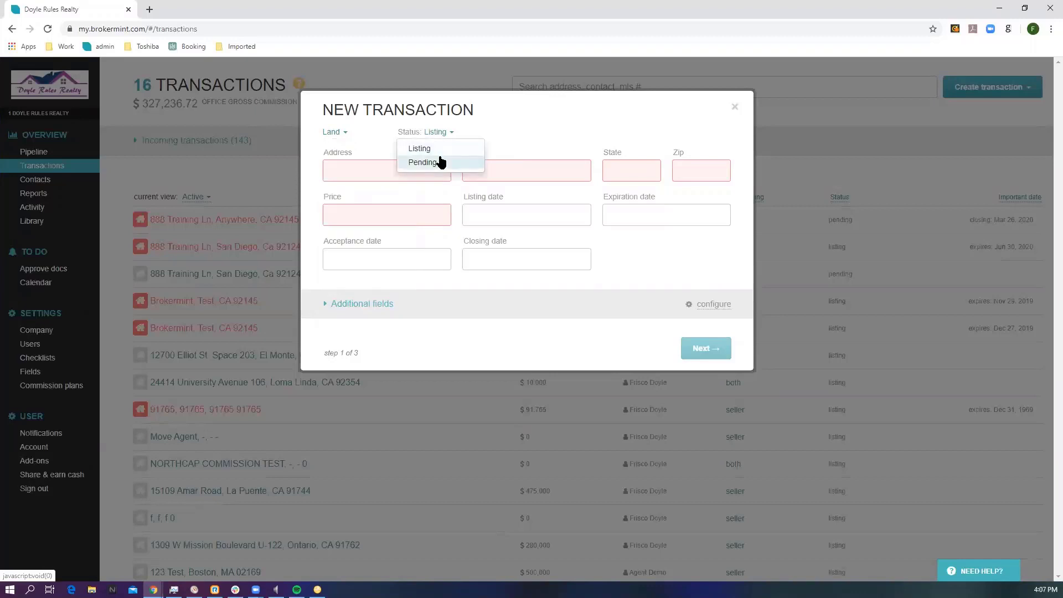
left_click(436, 163)
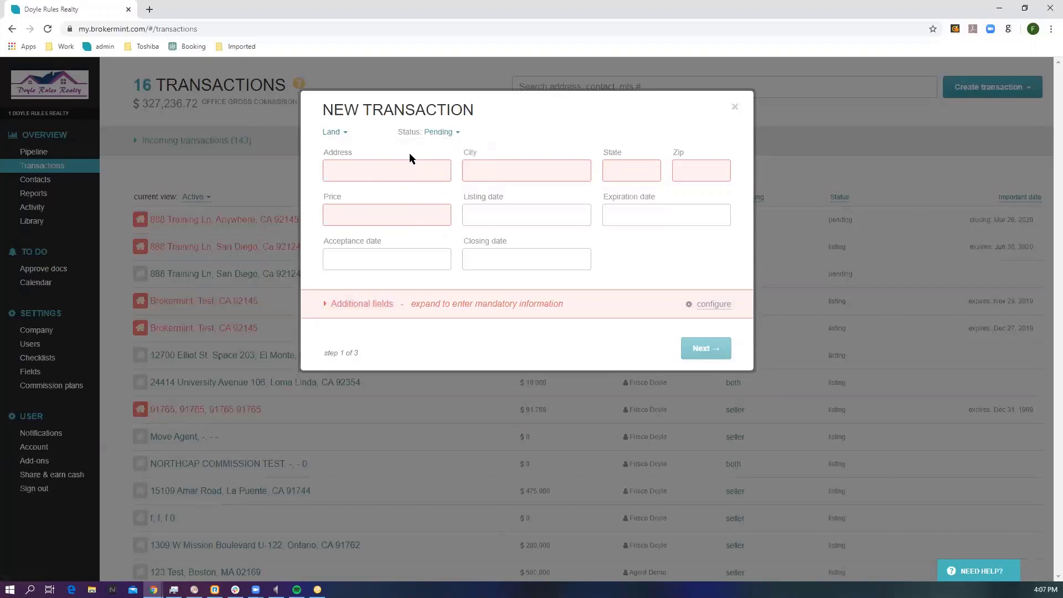
left_click(444, 135)
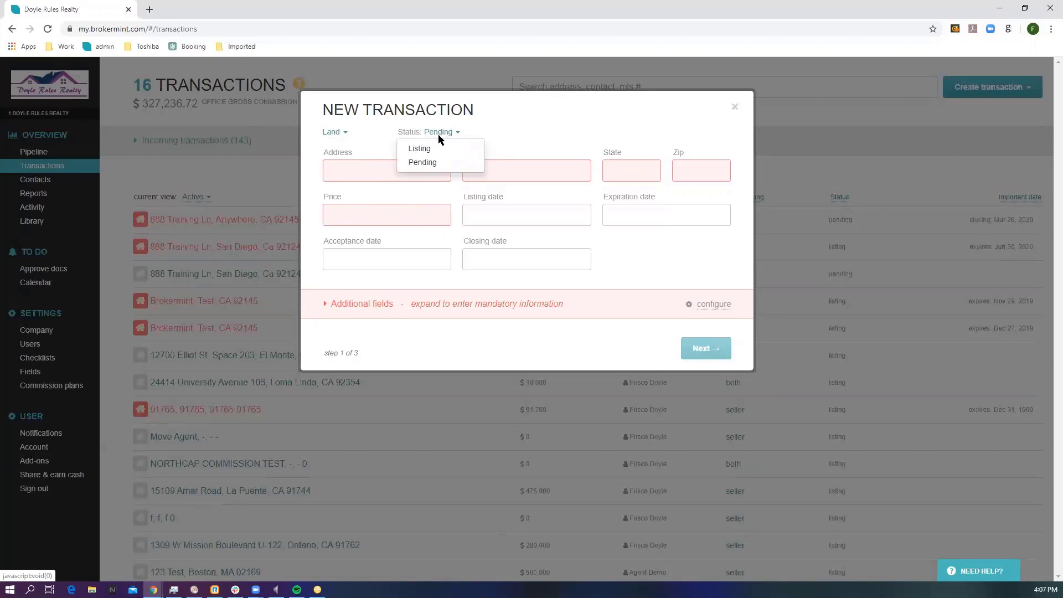
left_click(419, 148)
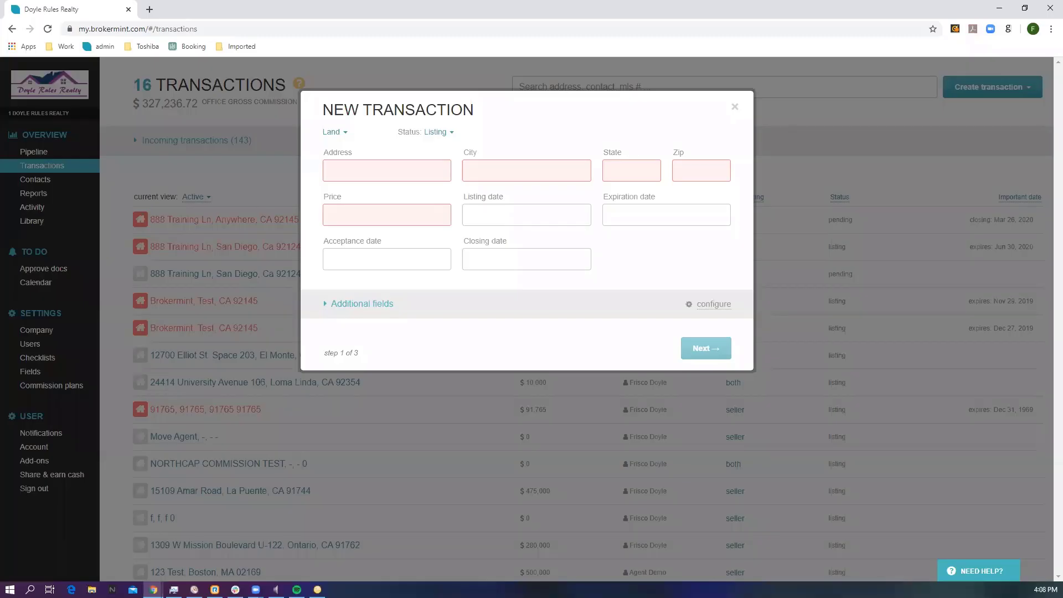
Step: Fill in the new transaction's property address, city, state and zip, and set the price to $475,000
left_click(332, 169)
left_click(341, 228)
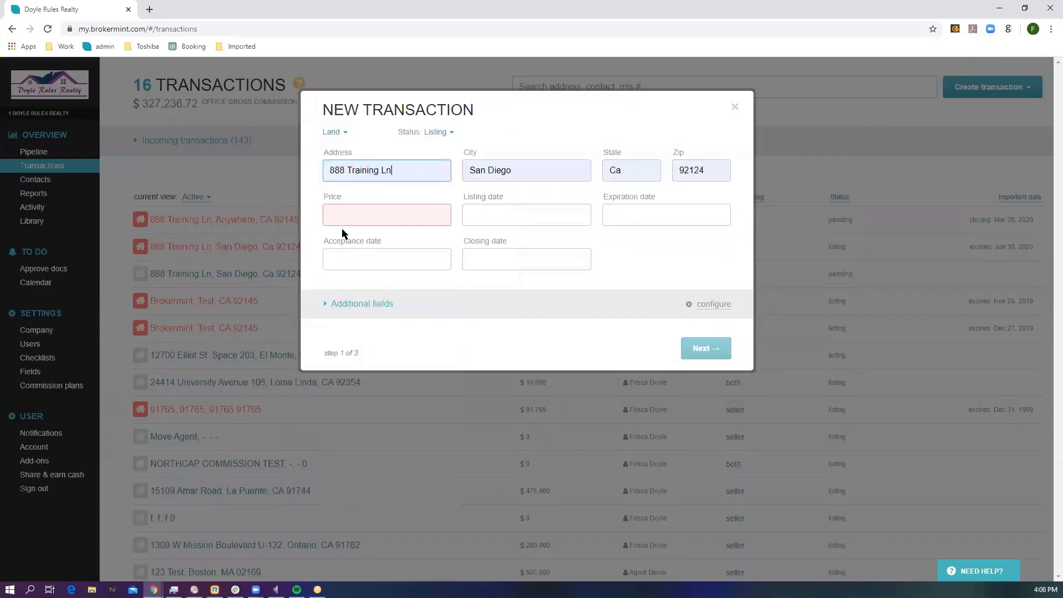
left_click(351, 208)
type("475000")
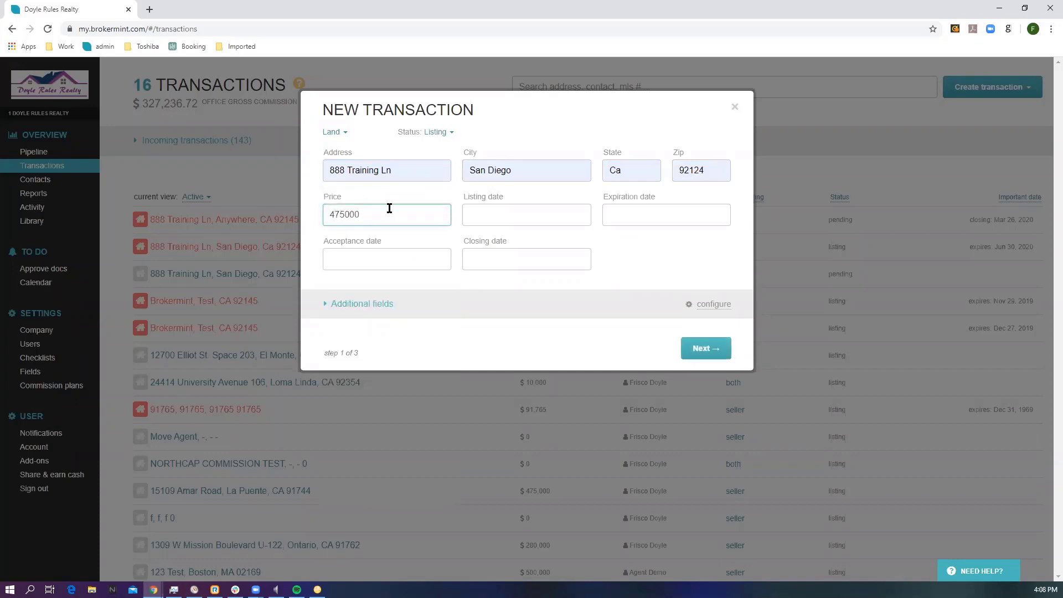
Step: Set the listing date to Apr 17, 2020 and the expiration date to Jul 30, 2020
left_click(494, 213)
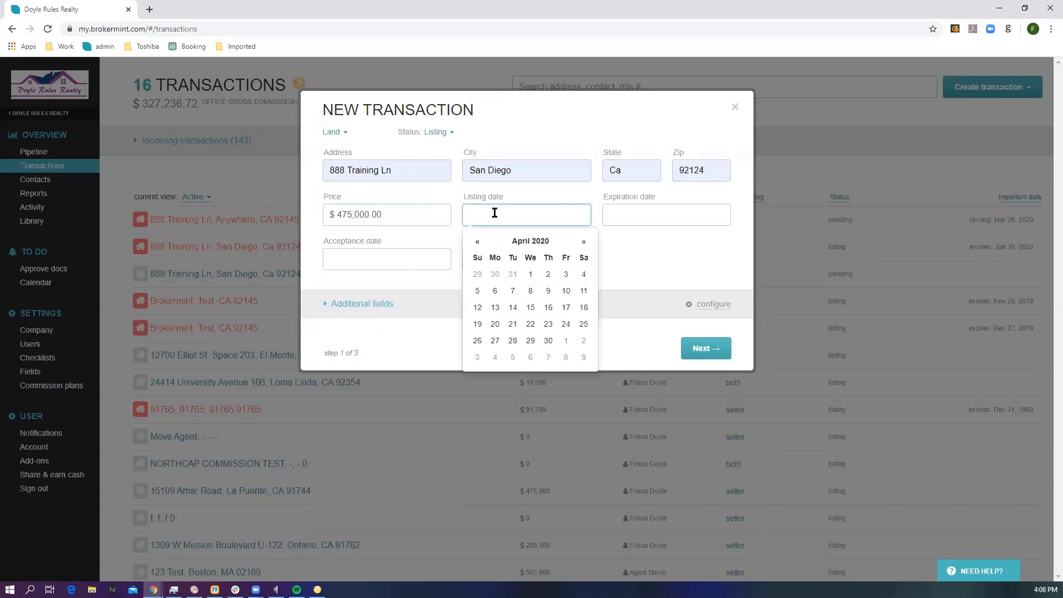
type("t")
left_click(641, 214)
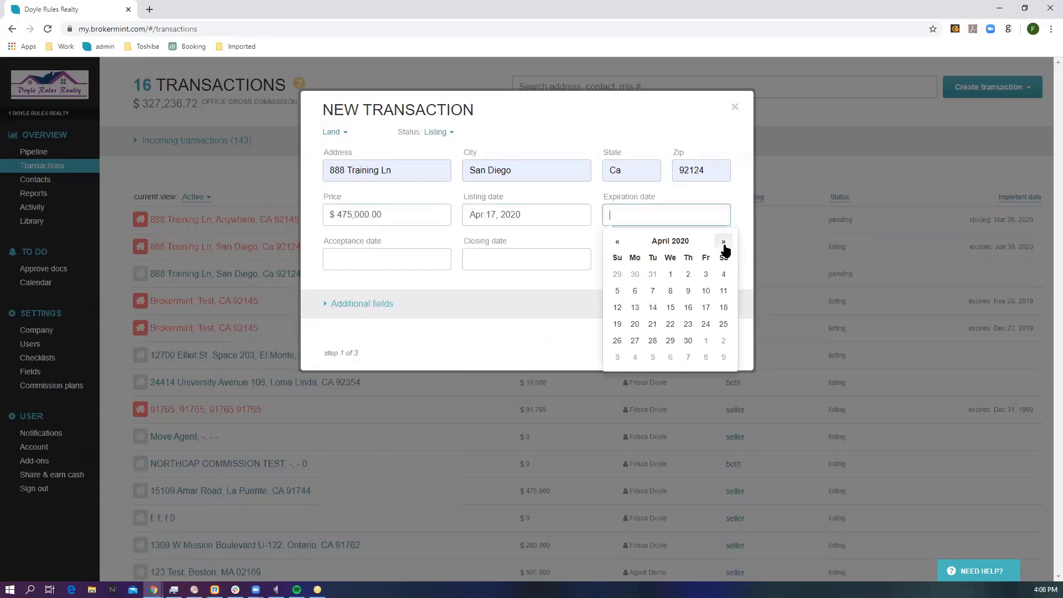
left_click(724, 241)
left_click(723, 241)
left_click(723, 242)
left_click(688, 341)
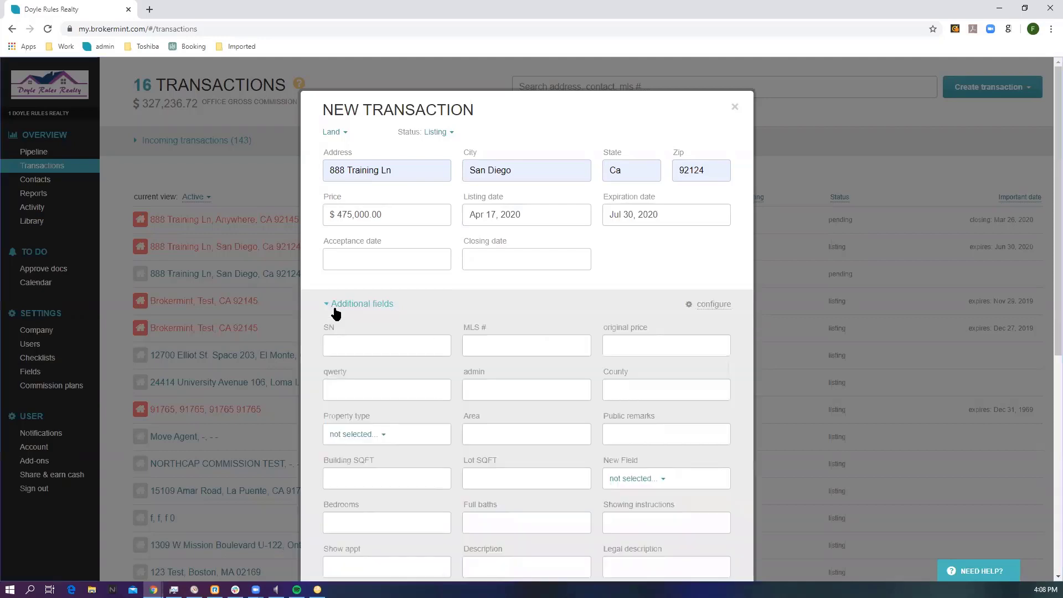
Step: Look over the additional transaction fields, collapse them and continue to the agents and commissions step
scroll(336, 313, "down", 1)
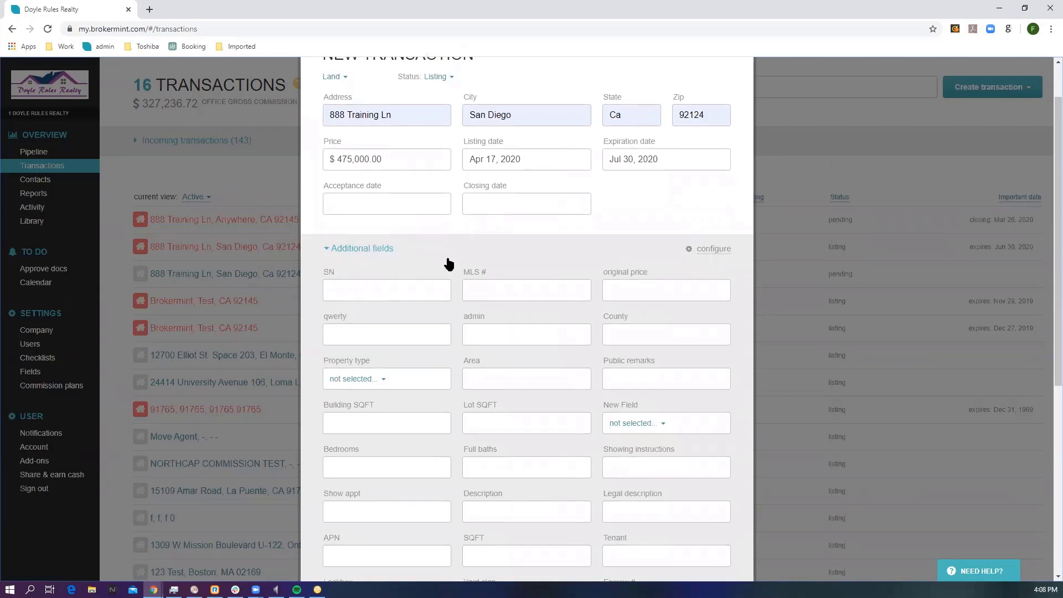
left_click(475, 248)
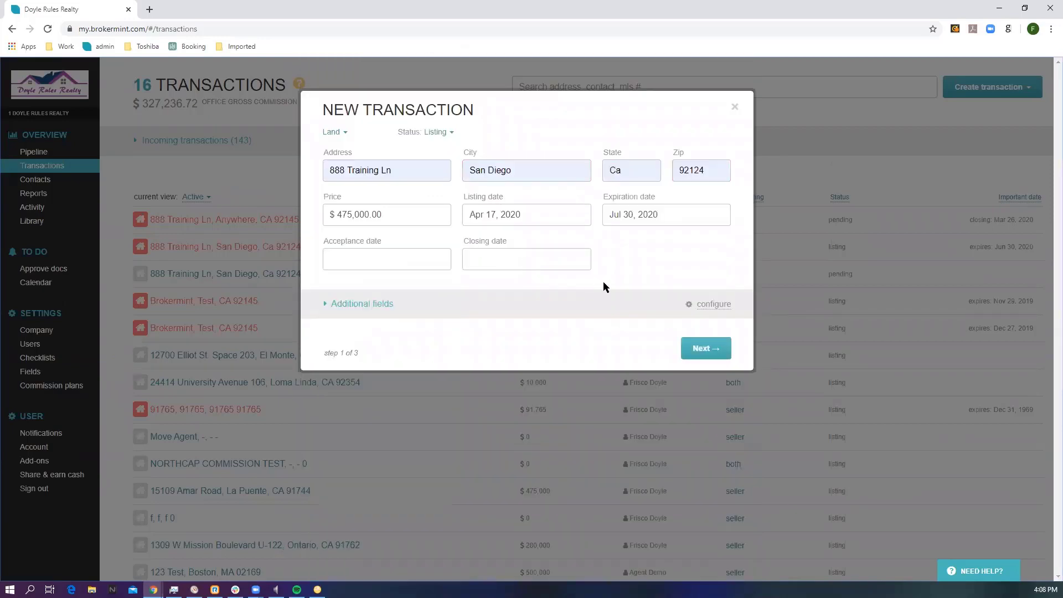
left_click(697, 348)
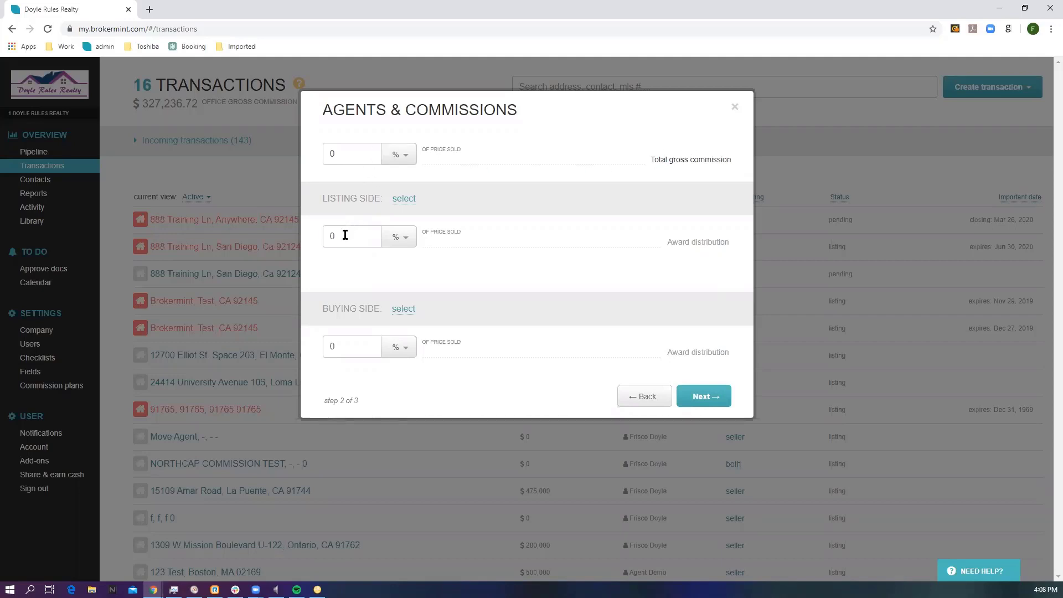
Step: Set the listing and buying sides to 3% each, the total gross commission to 6%, and Doyle Rules Realty as listing side representative
left_click_drag(344, 235, 320, 235)
left_click_drag(334, 338, 325, 344)
type("3")
left_click_drag(335, 156, 321, 158)
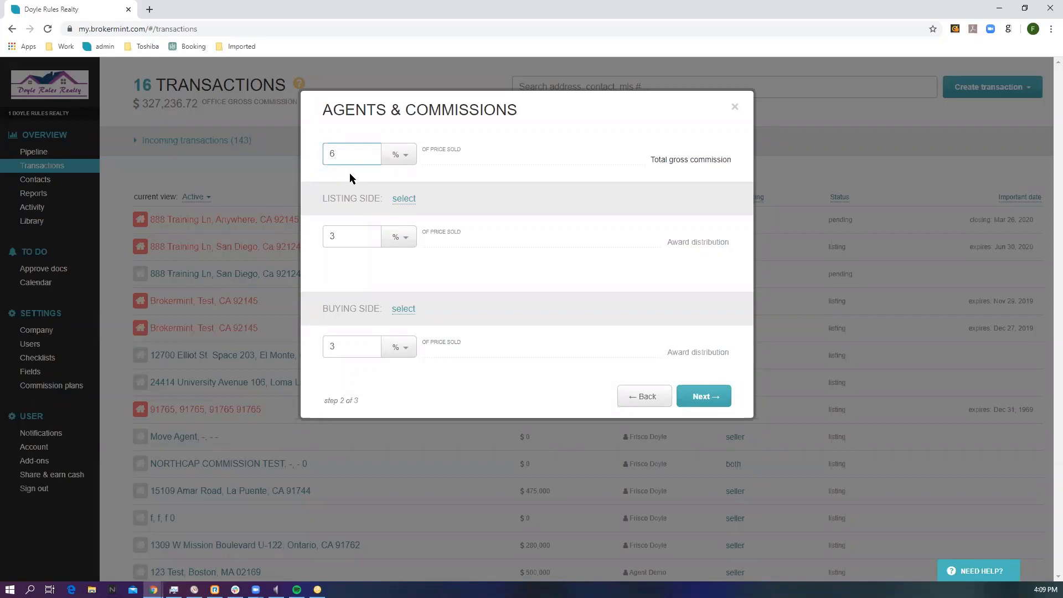
left_click(404, 199)
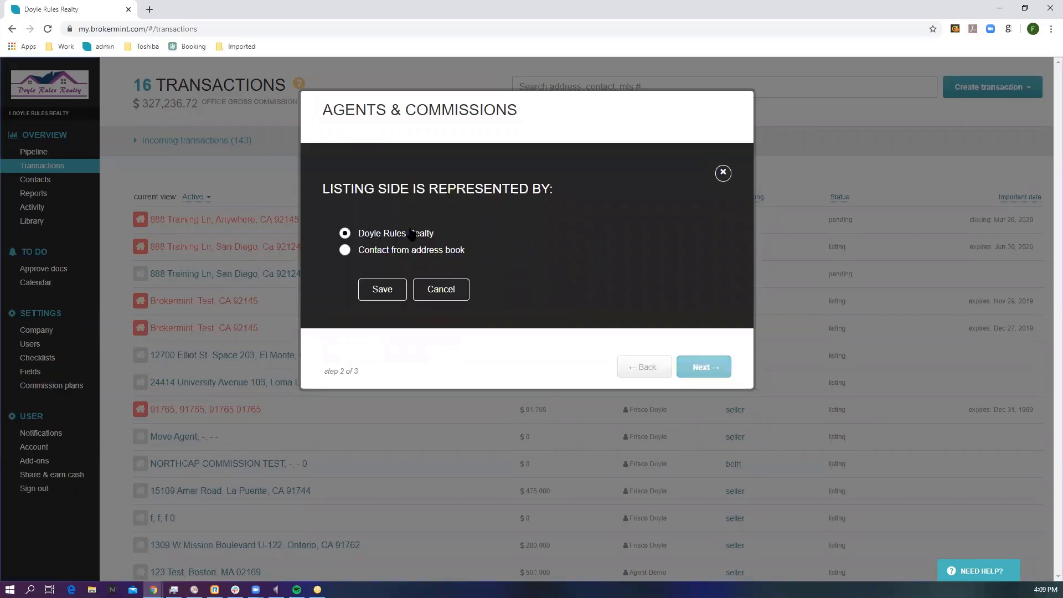
left_click(378, 288)
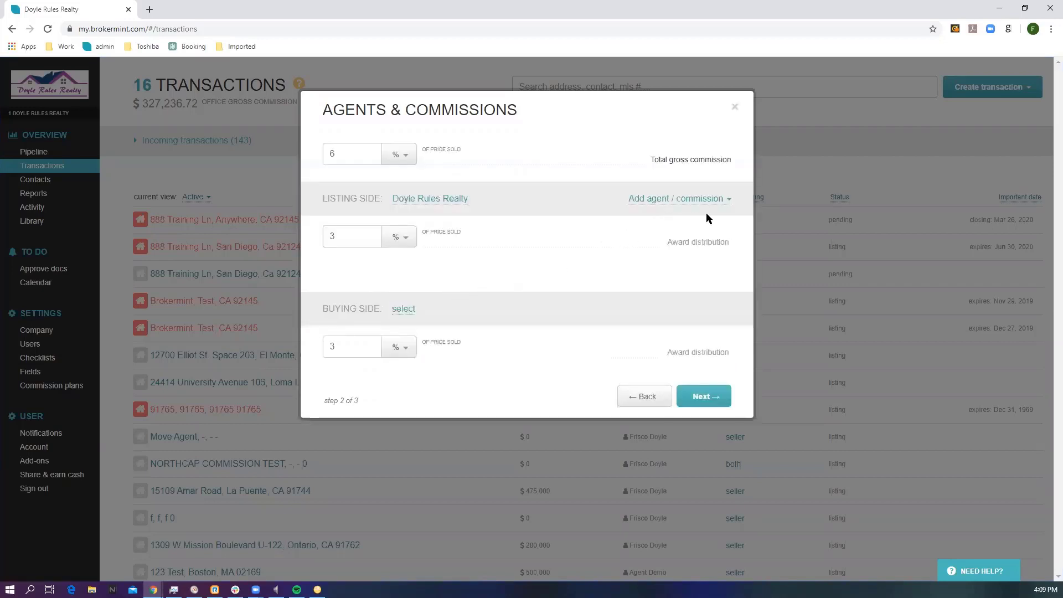
left_click(669, 203)
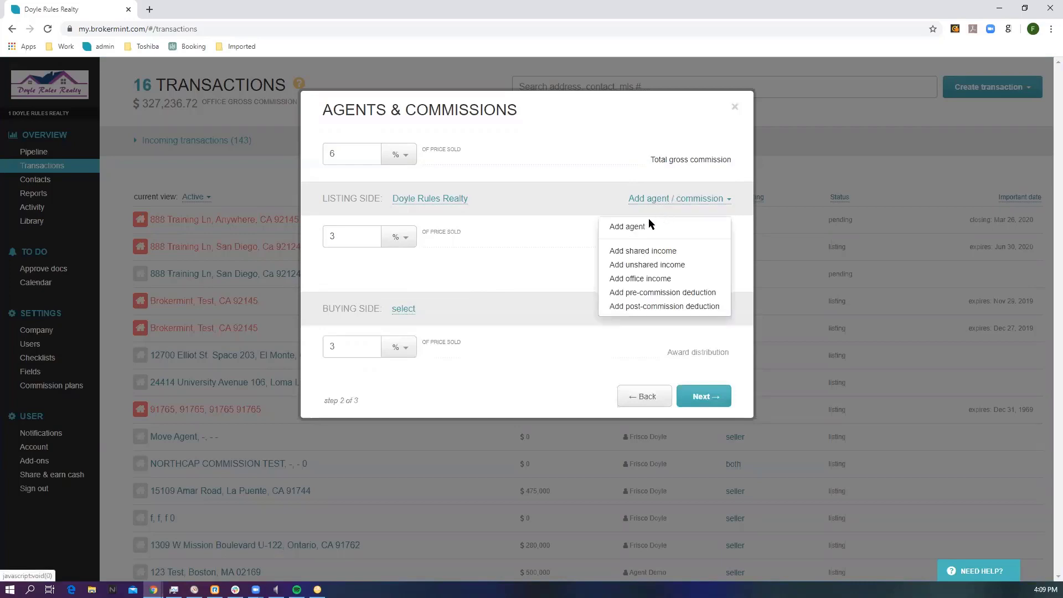
left_click(624, 226)
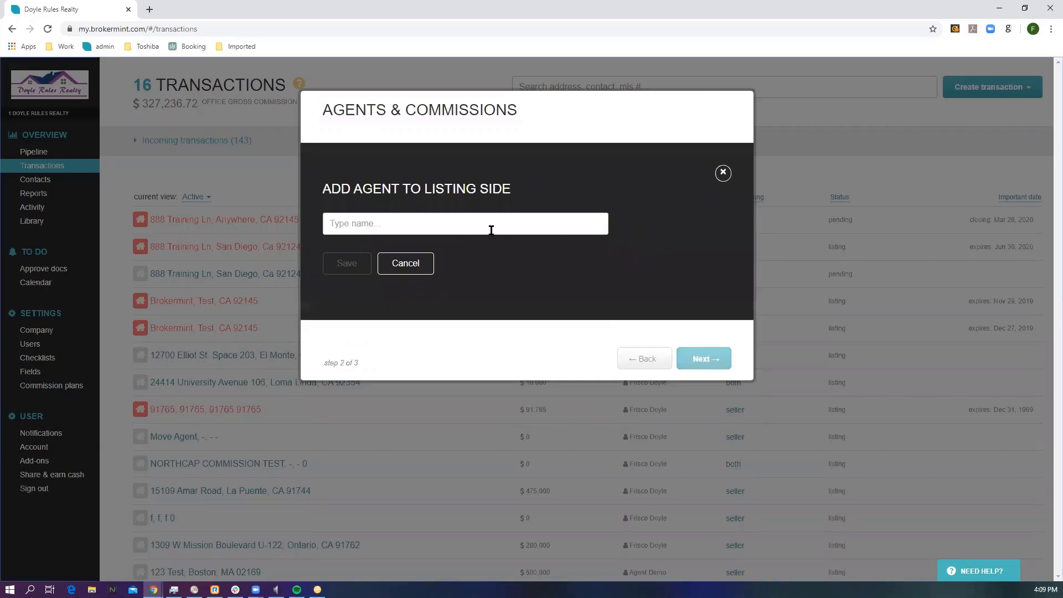
left_click(371, 220)
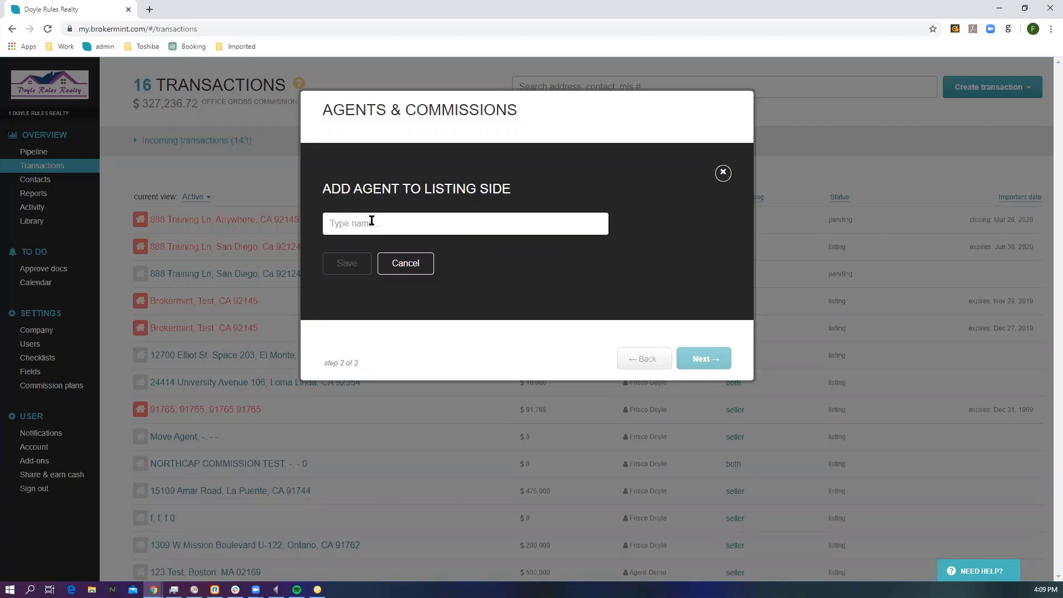
type("john")
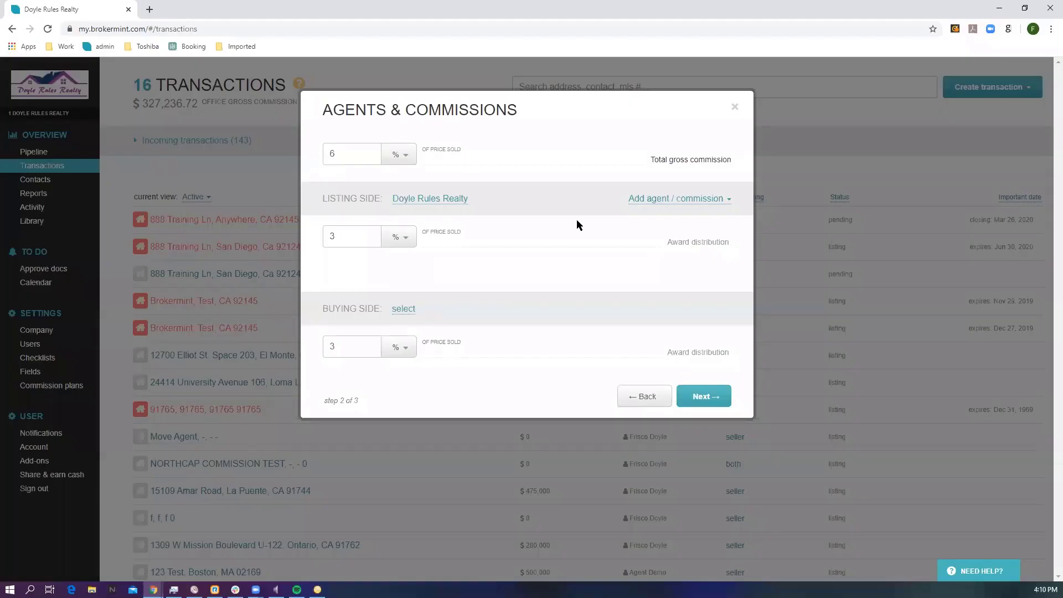
Step: Add an existing user as agent on the listing side with the test 2 commission plan and save it
left_click(655, 204)
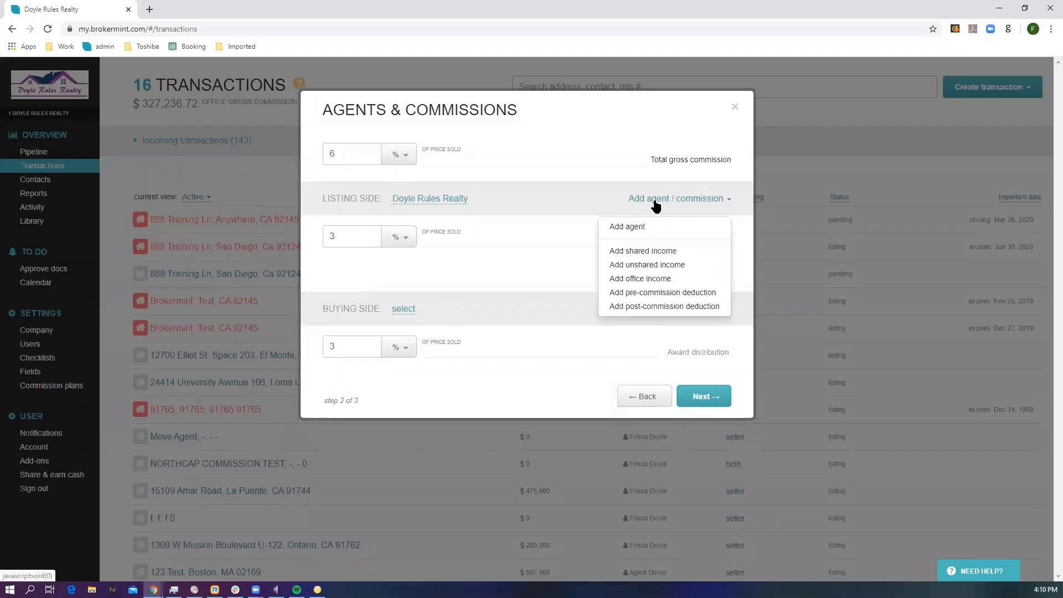
left_click(627, 227)
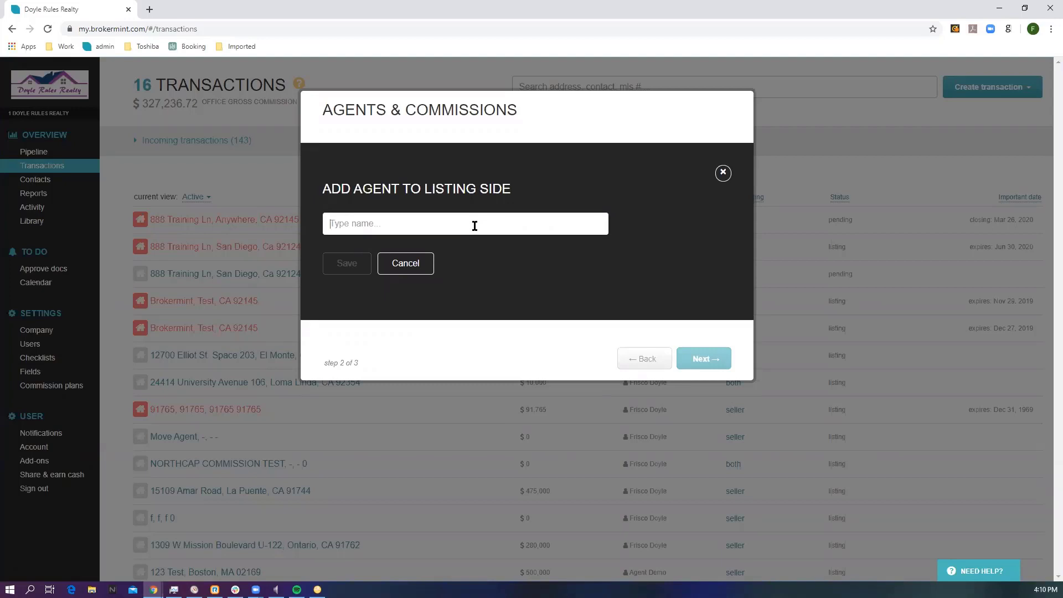
type("fri")
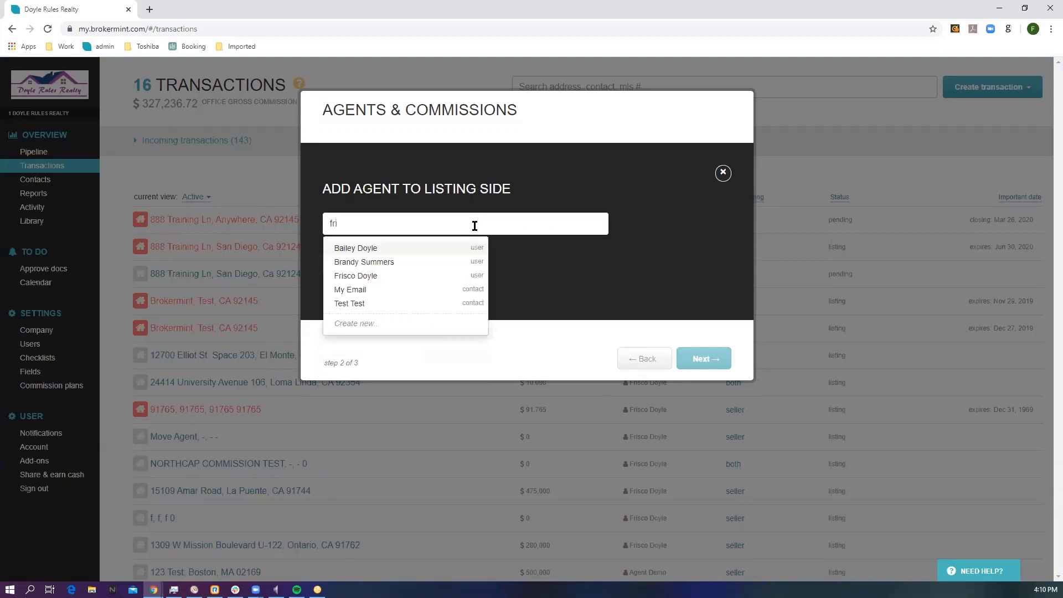
left_click(372, 276)
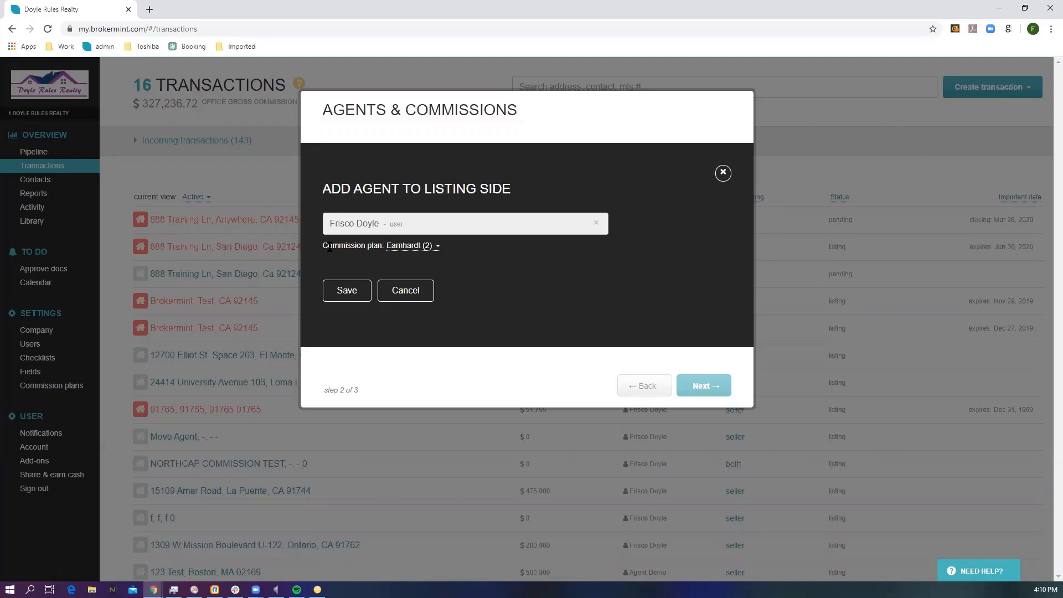
left_click(397, 247)
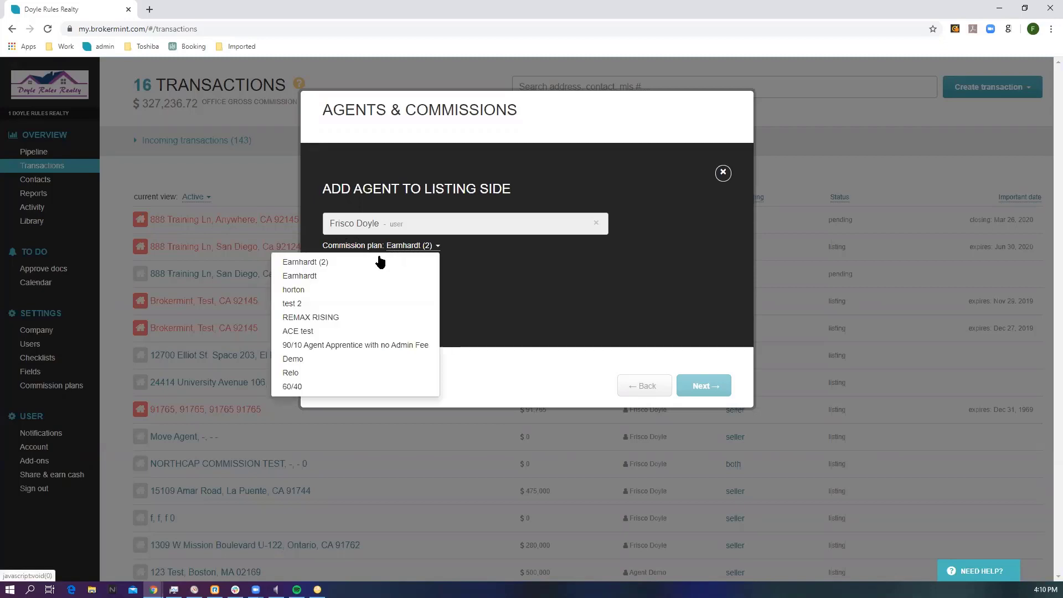
left_click(302, 303)
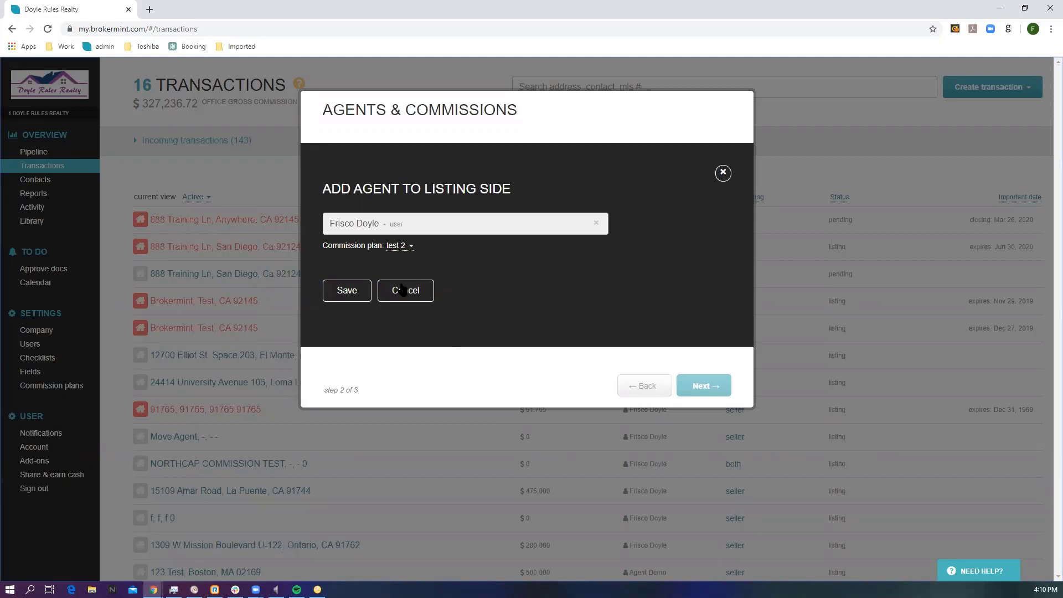
left_click(347, 291)
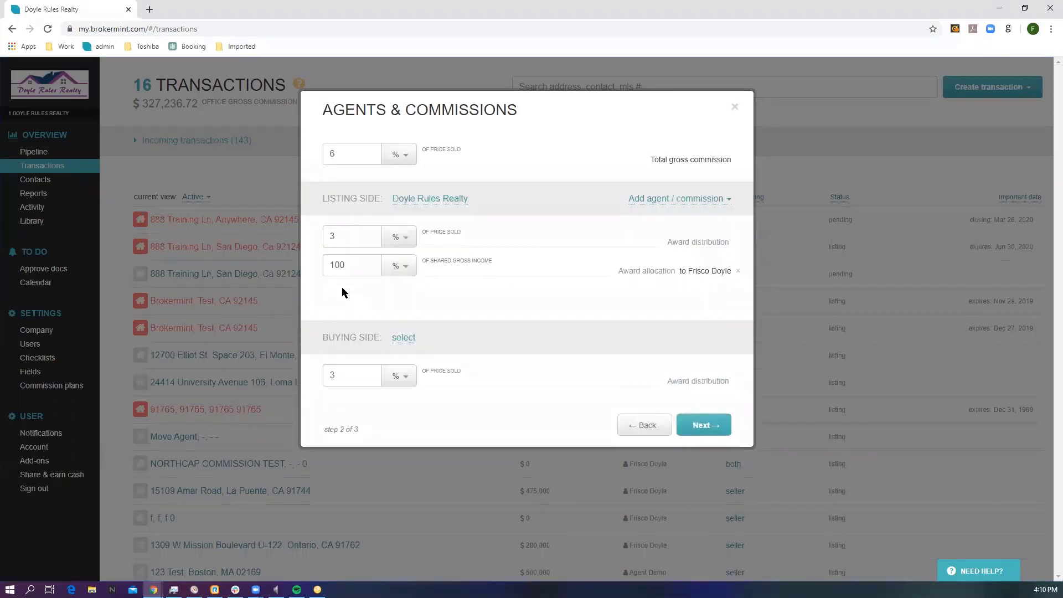
Step: Accept the agents and commissions and continue to the contacts step of the new transaction
left_click(705, 425)
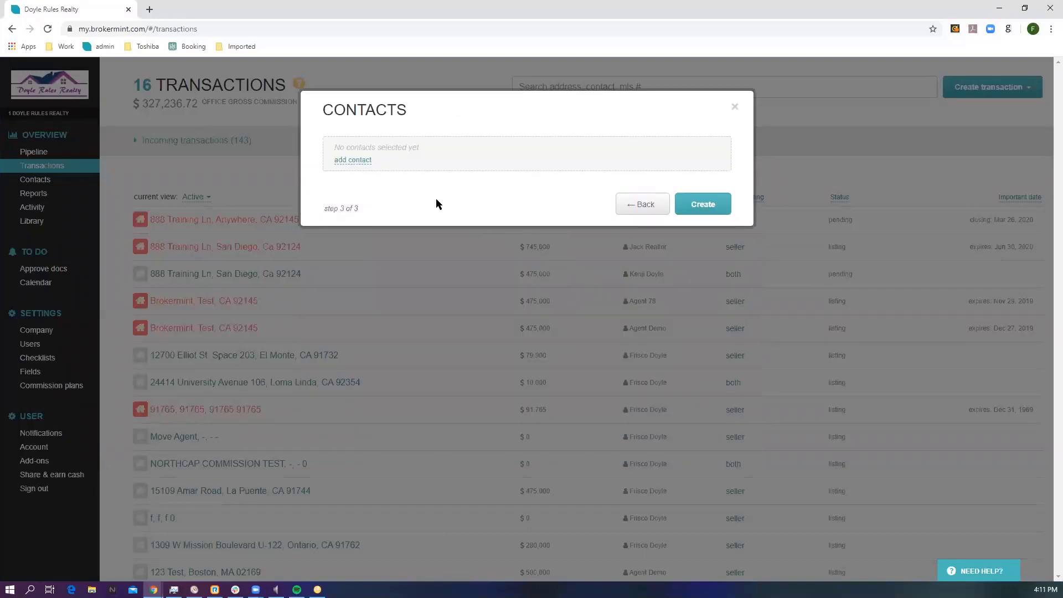
left_click(354, 161)
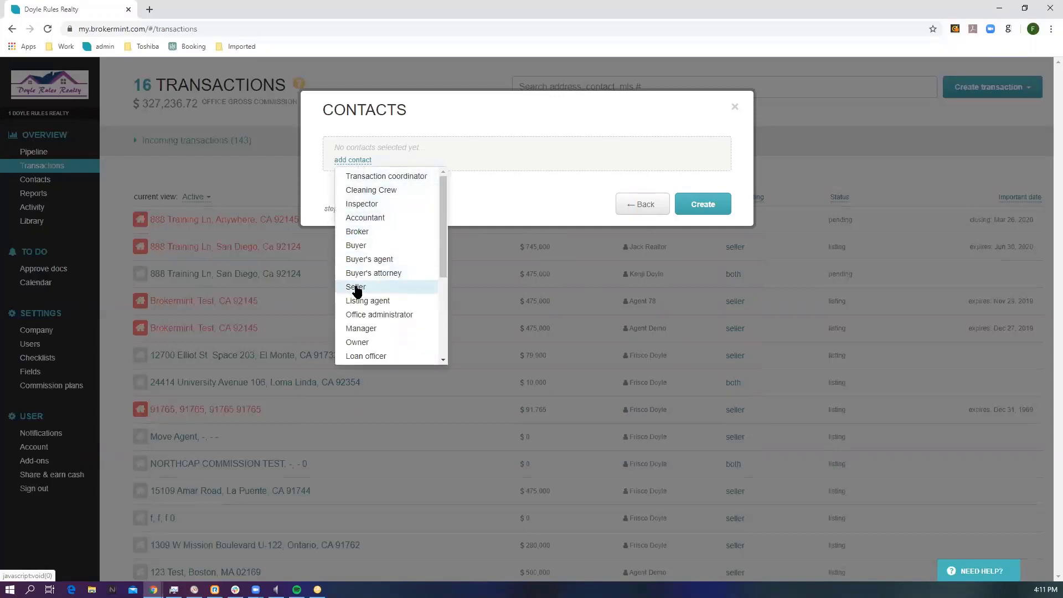
left_click(356, 287)
left_click(358, 151)
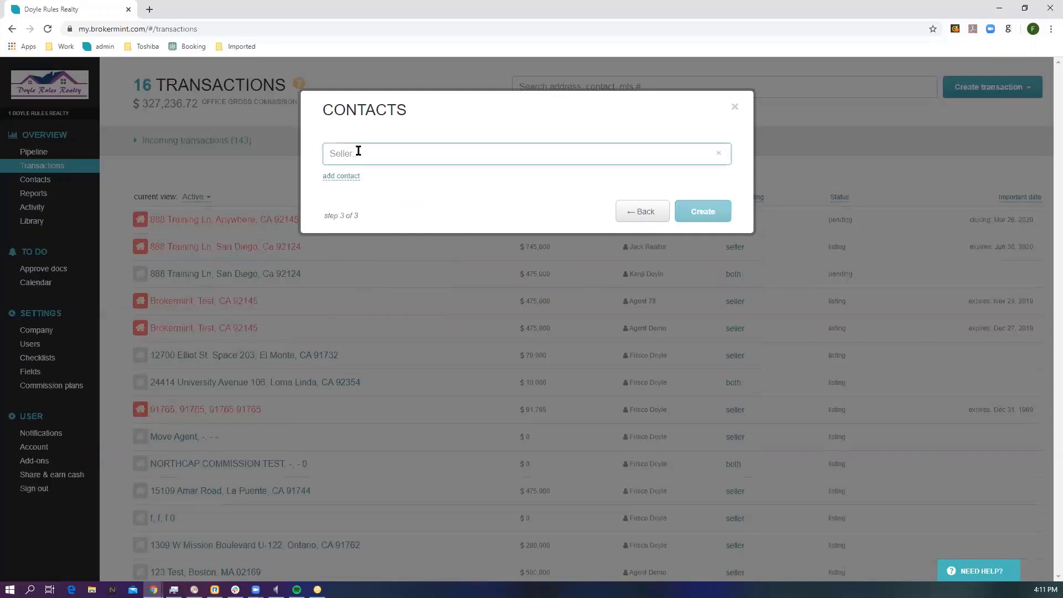
type("test")
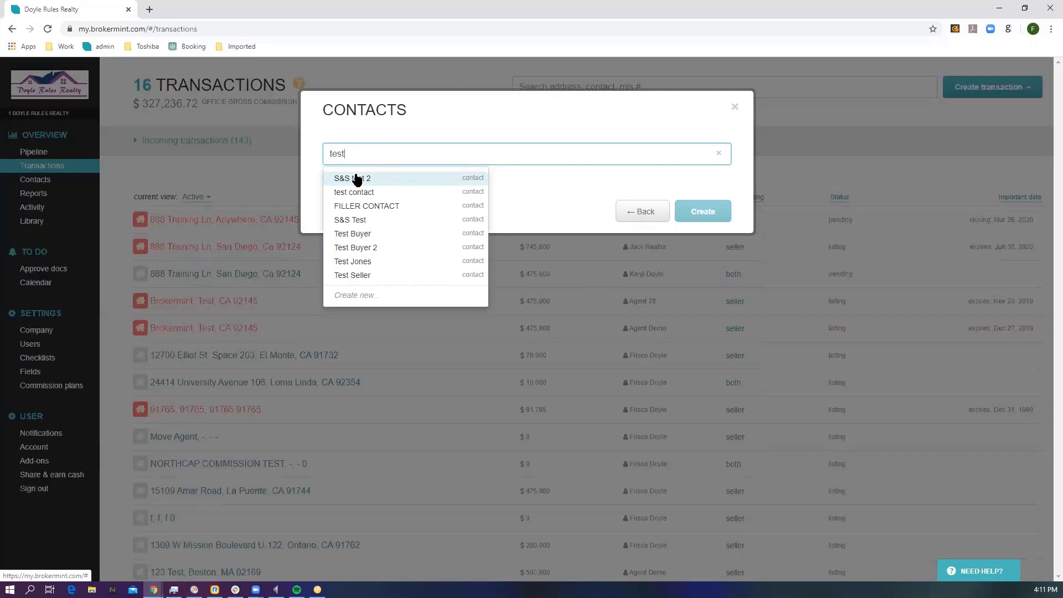
type("r")
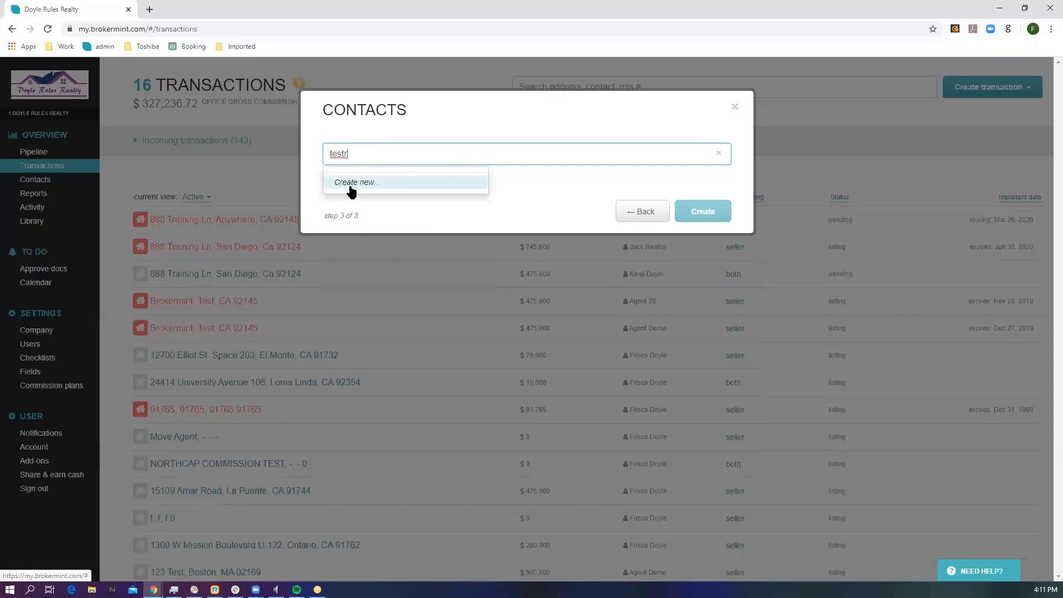
left_click(363, 185)
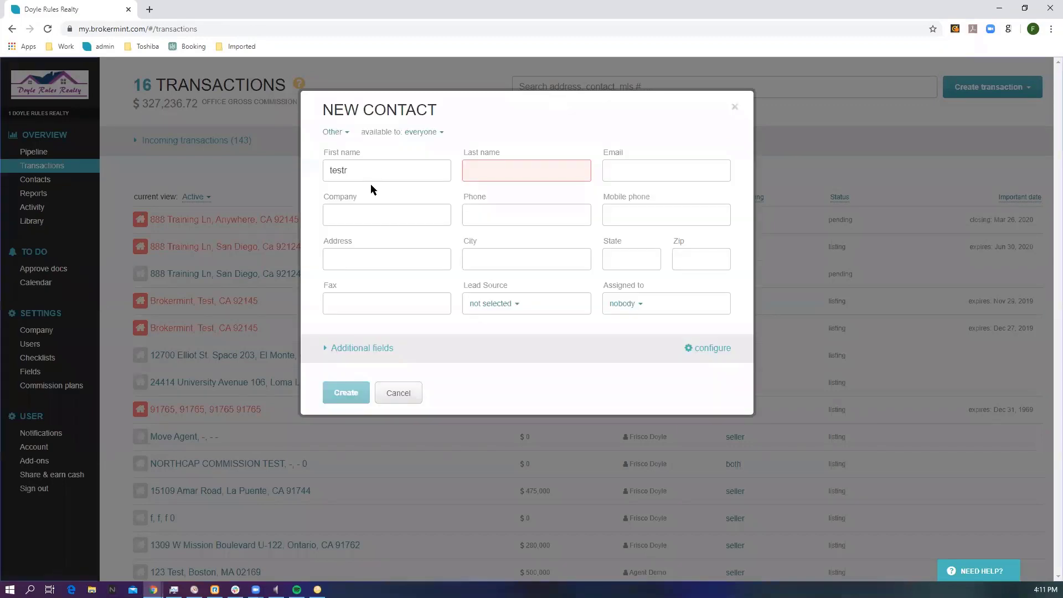
left_click(332, 134)
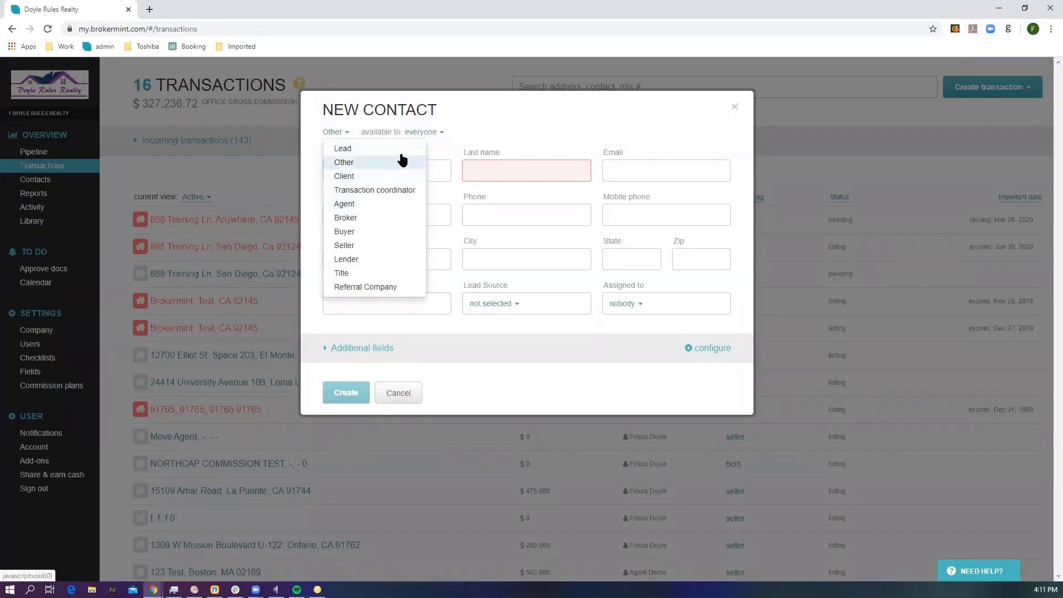
left_click(432, 133)
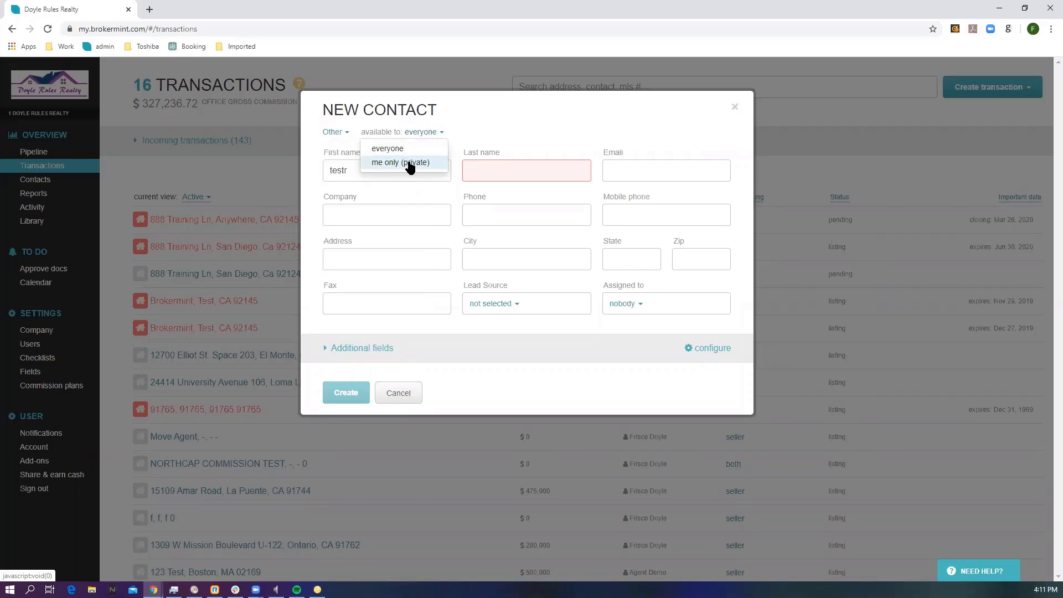
left_click(500, 129)
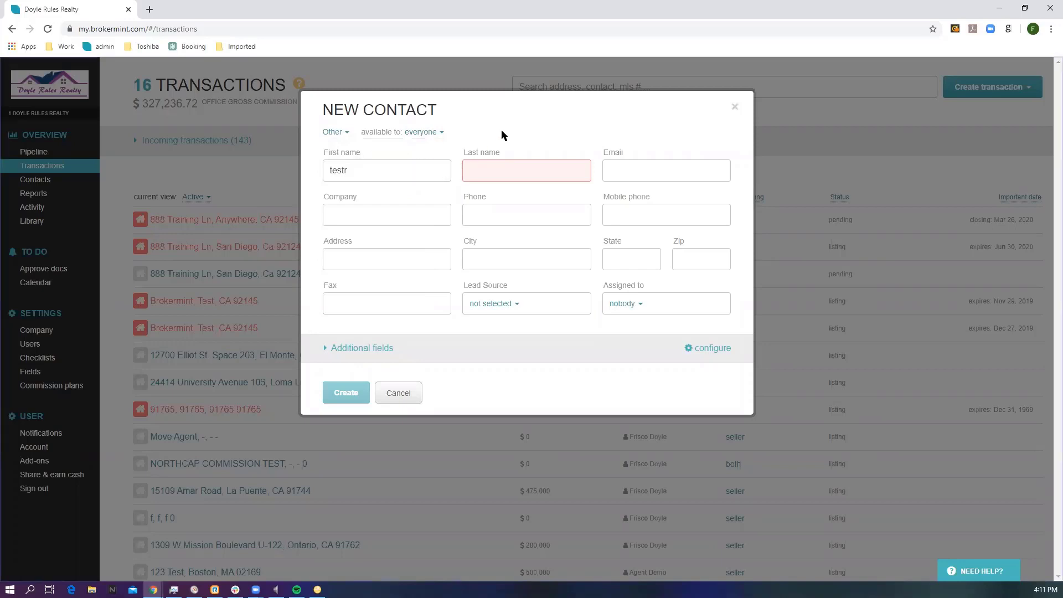
left_click(398, 393)
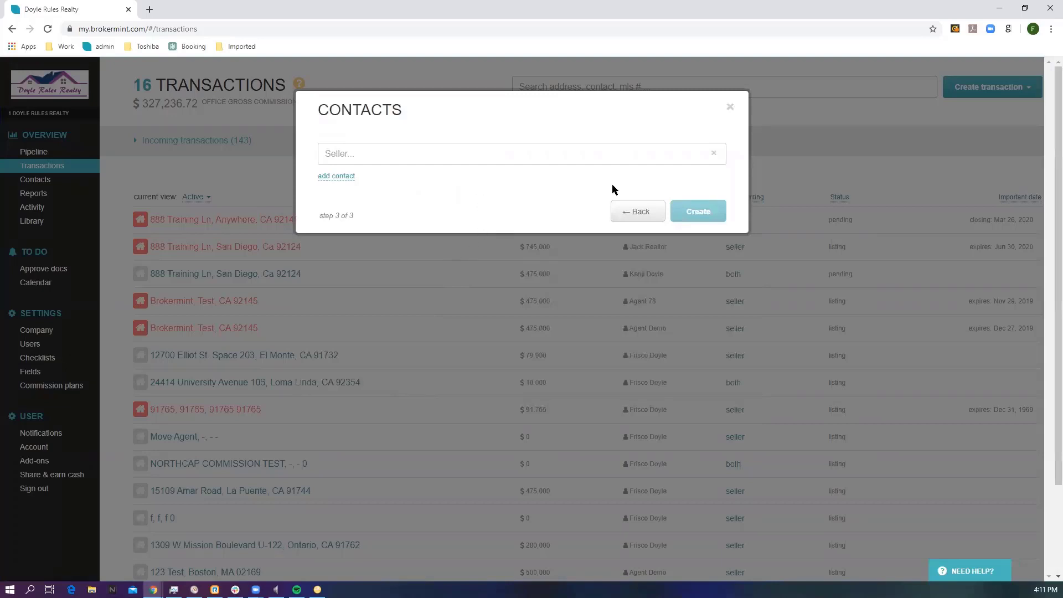
left_click(714, 153)
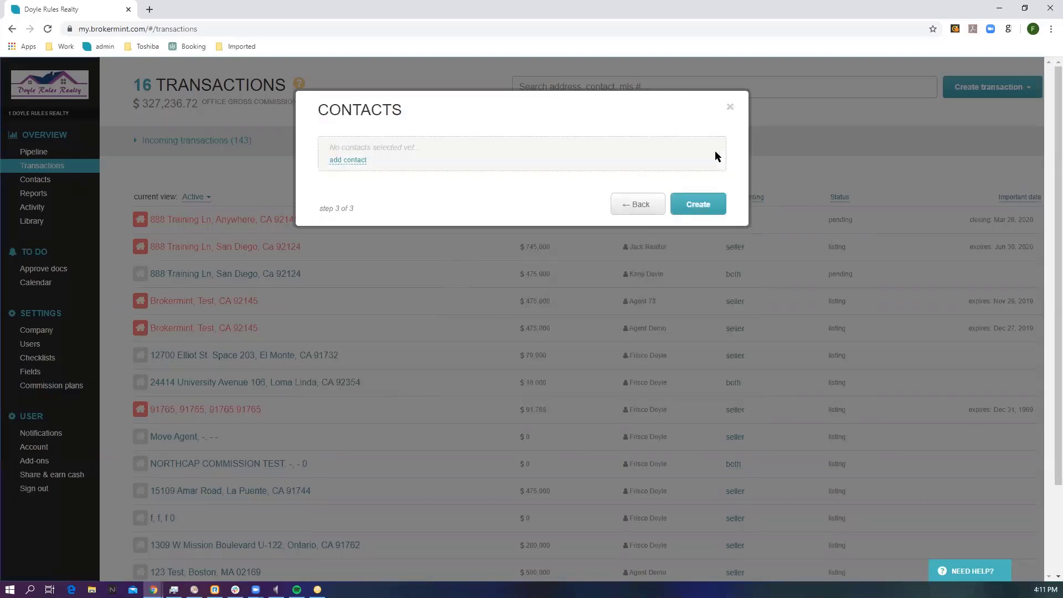
Step: Create the transaction without contacts and add a checklist from the Listing template with an existing user as transaction coordinator
left_click(703, 202)
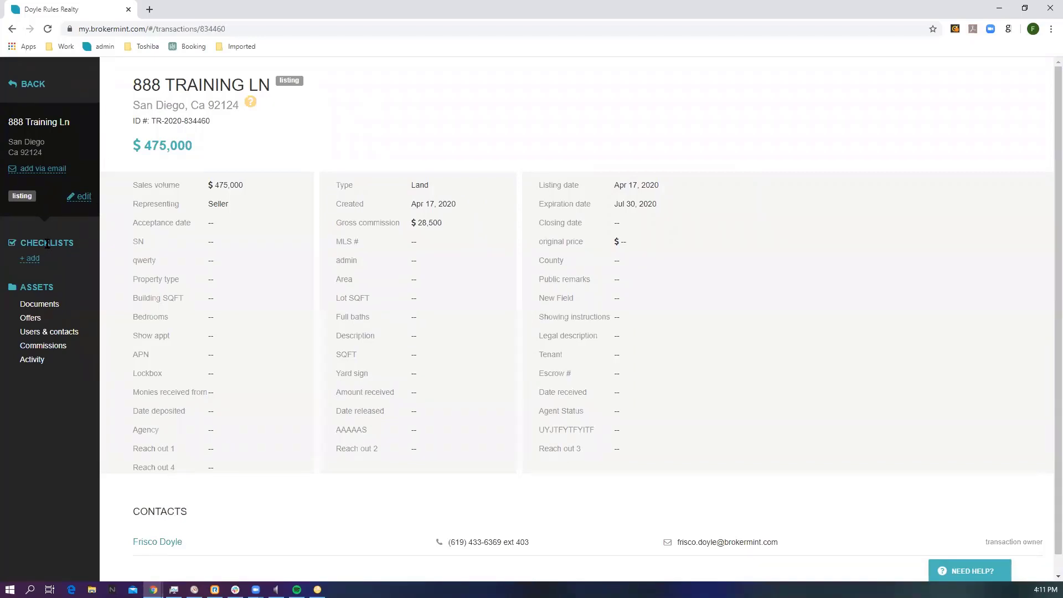
left_click(32, 260)
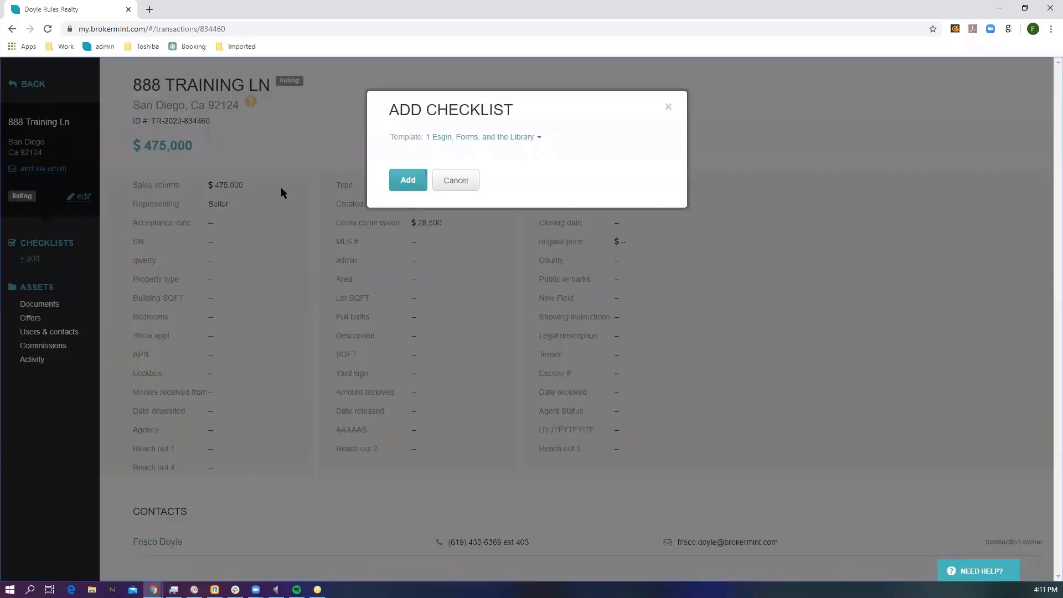
left_click(480, 140)
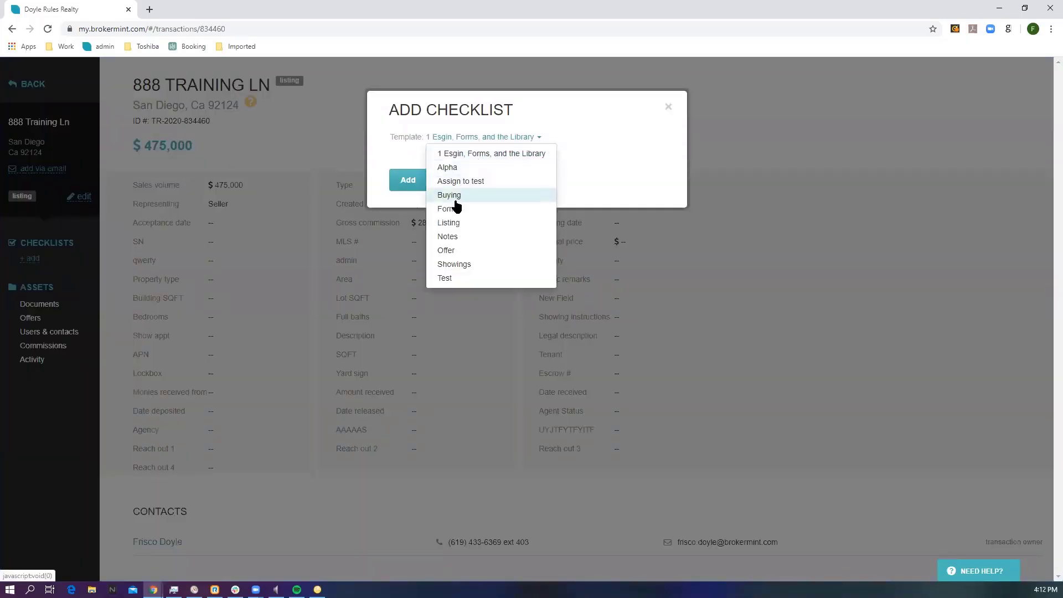
left_click(451, 223)
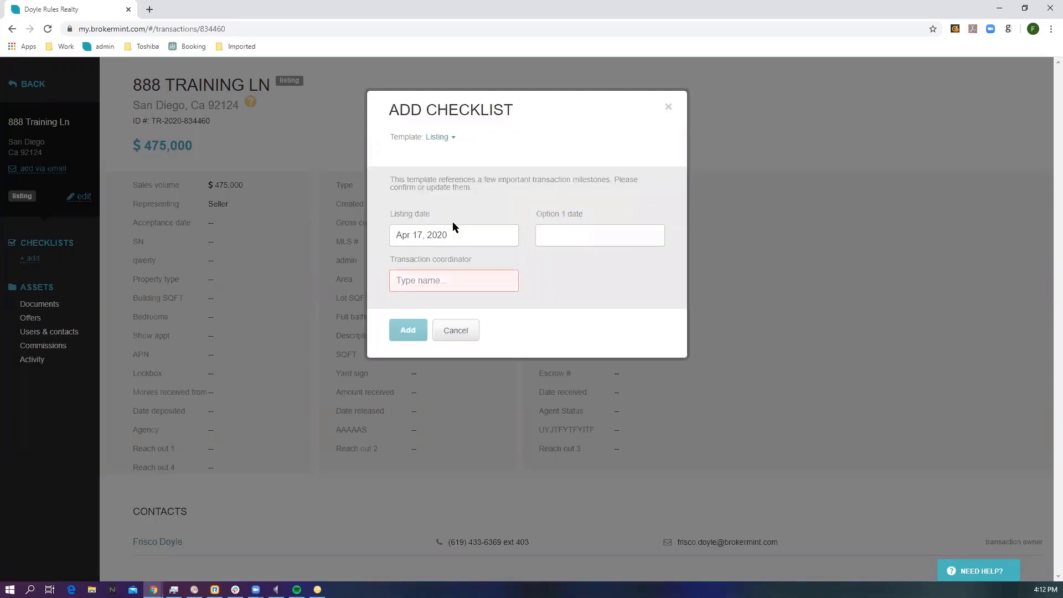
left_click(419, 280)
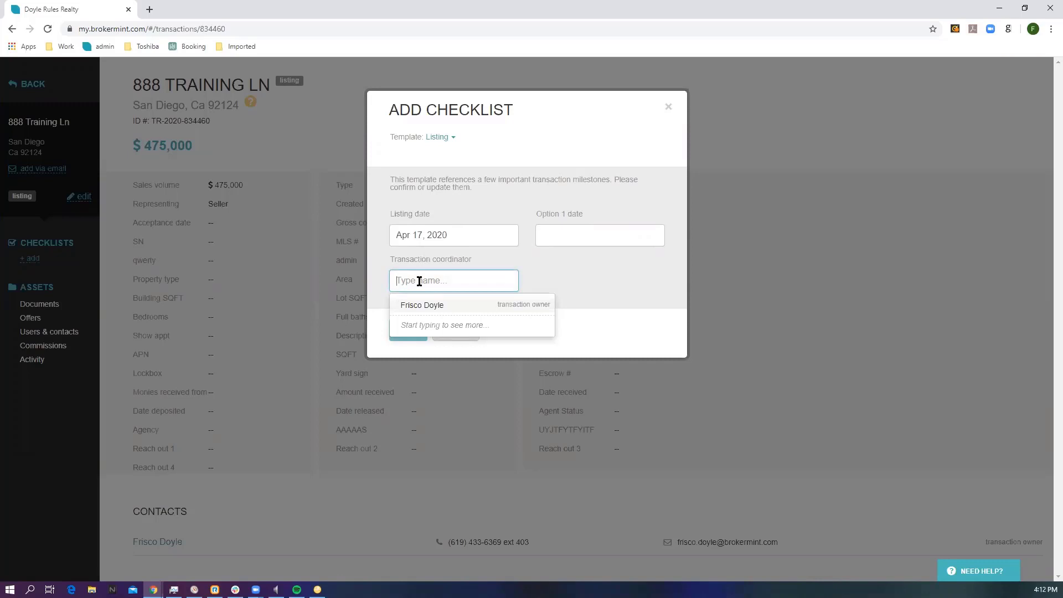
type("br")
left_click(424, 304)
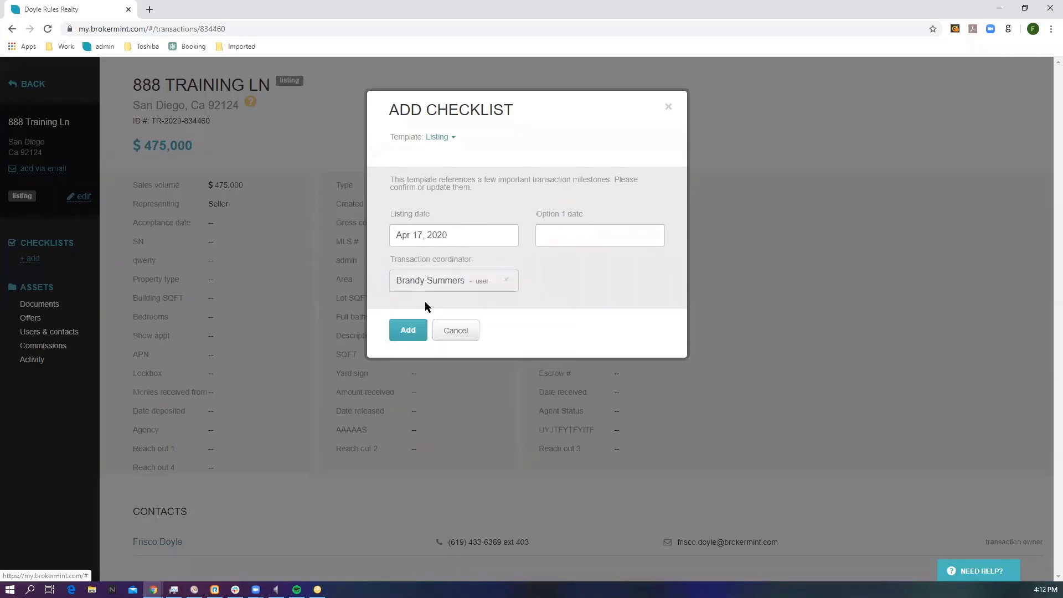
left_click(410, 329)
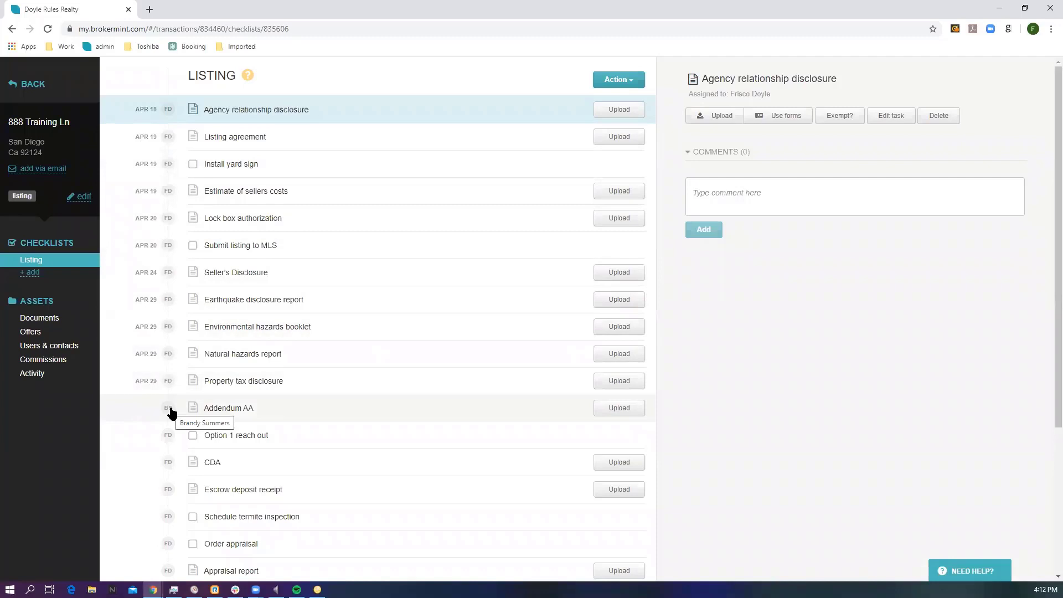
Step: Mark the Option 1 reach out and Submit listing to MLS tasks complete, and upload TEST DOC - Copy (2) for Agency relationship disclosure
left_click(193, 436)
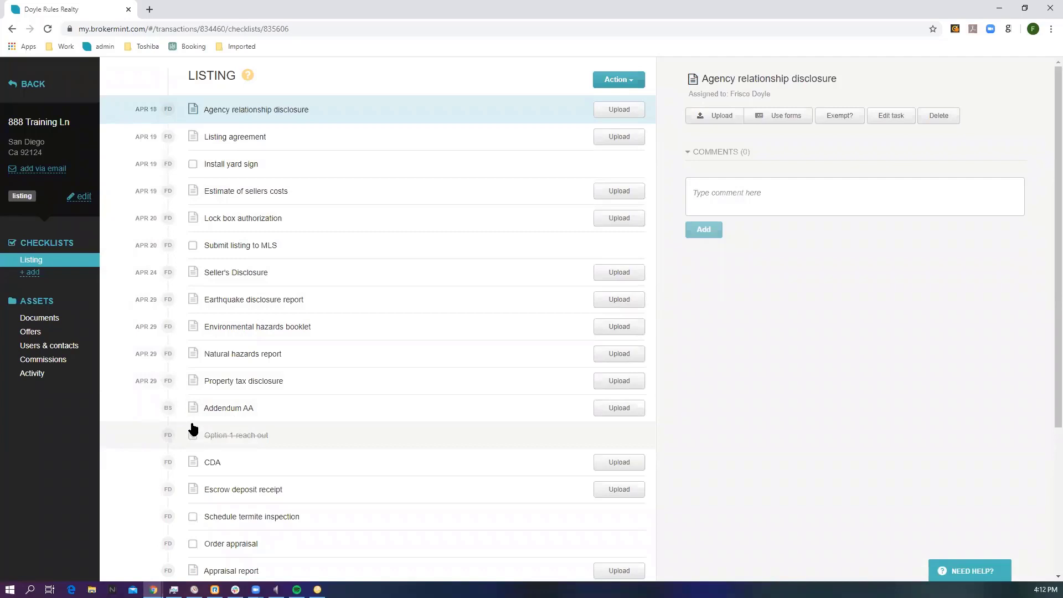
left_click(191, 249)
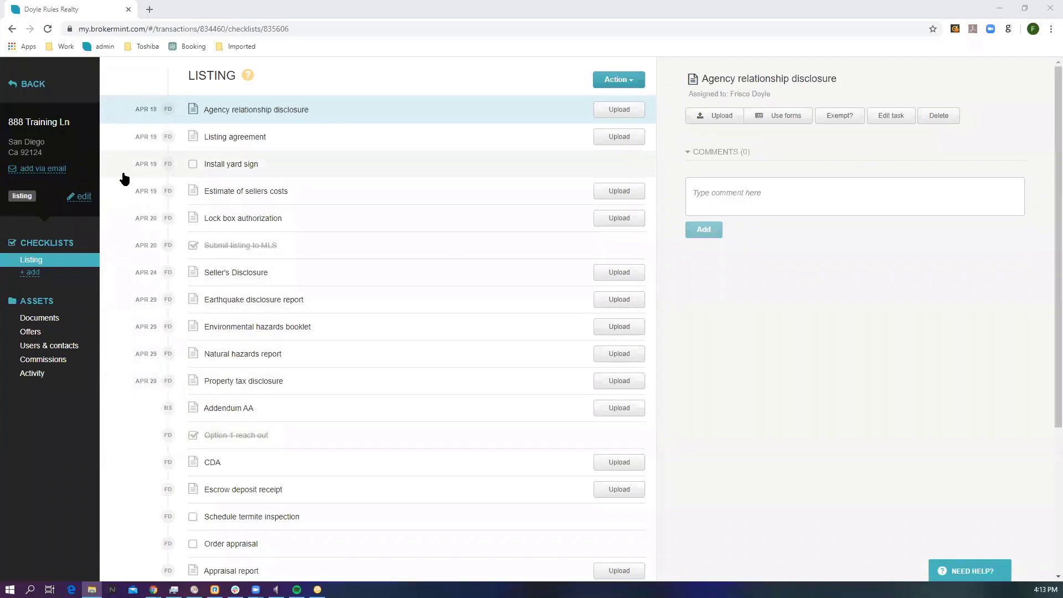
left_click(622, 113)
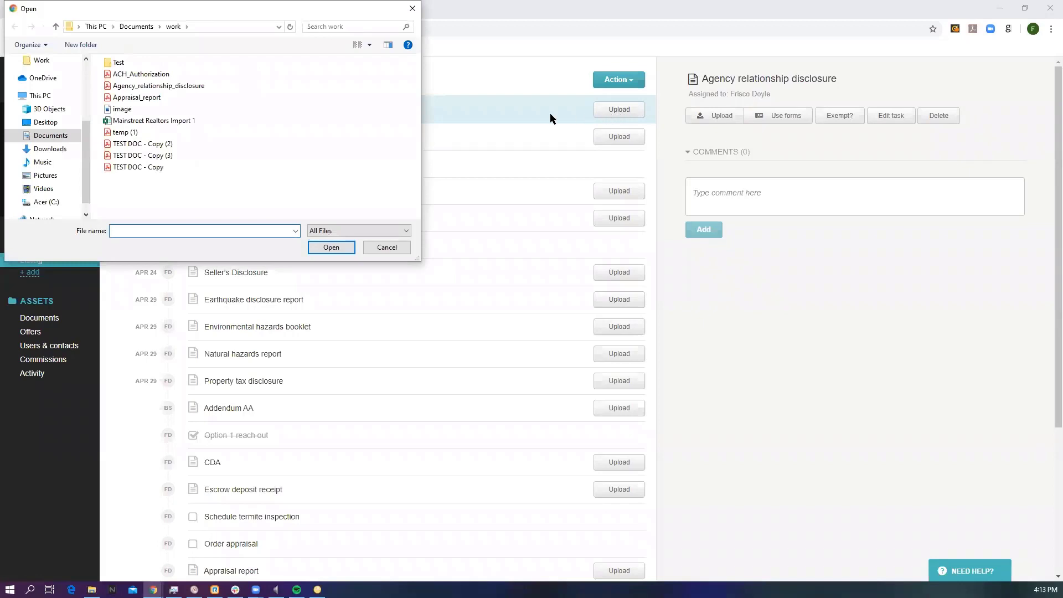
left_click(141, 143)
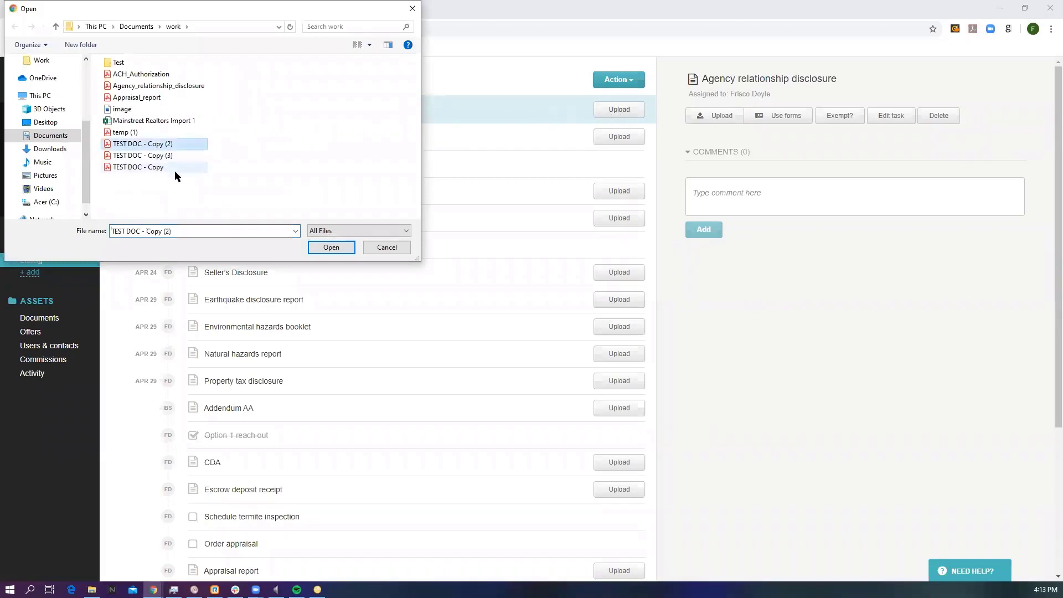
left_click(332, 248)
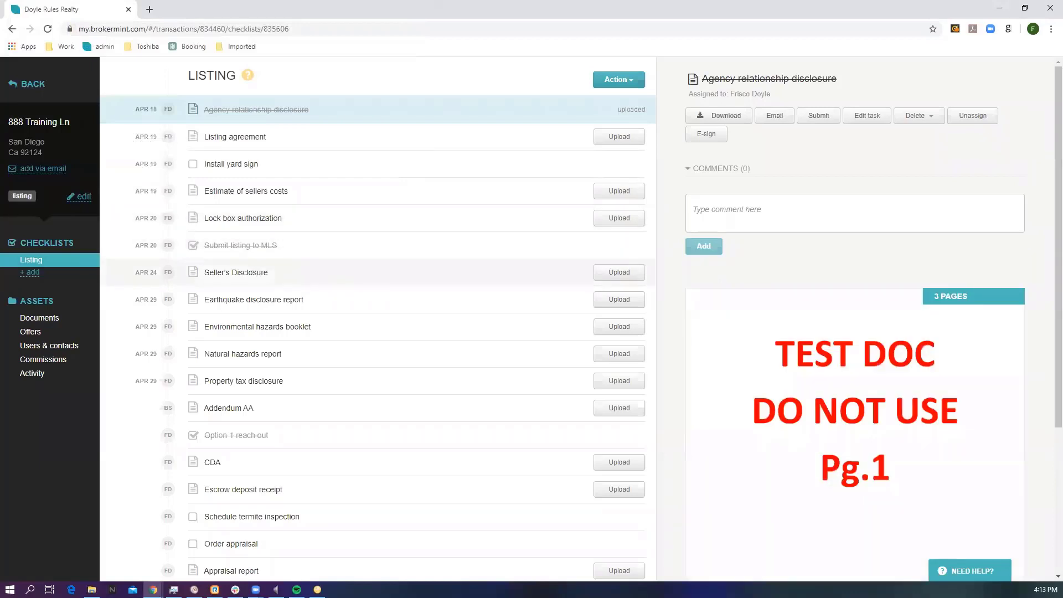
Step: Switch to File Explorer and upload temp (1) and the three TEST DOC copies from the work folder to the transaction's unsorted documents
key("alt+Tab")
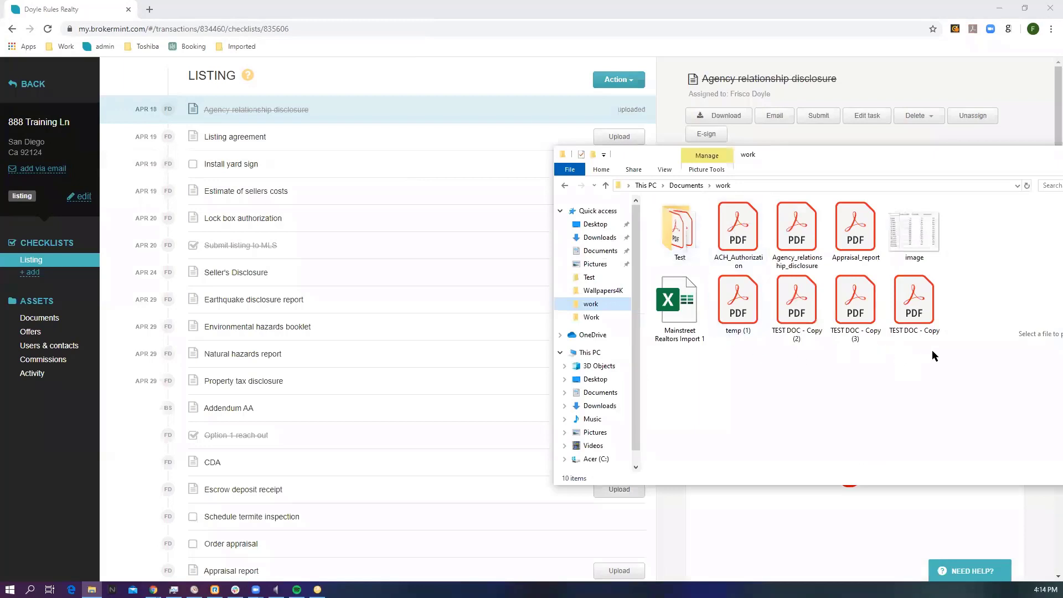
left_click_drag(932, 352, 859, 303)
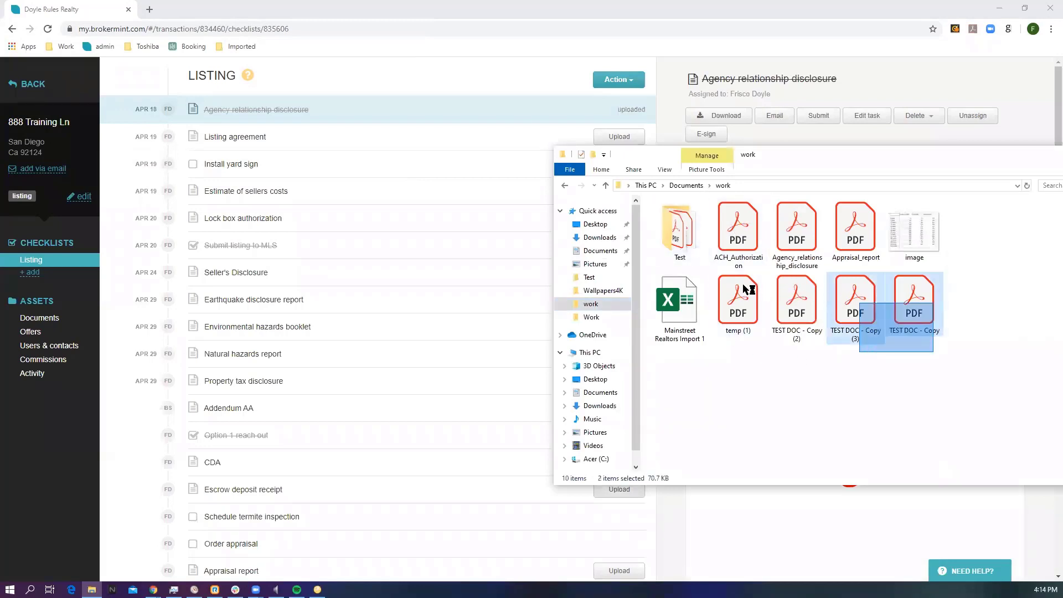
left_click_drag(744, 285, 500, 295)
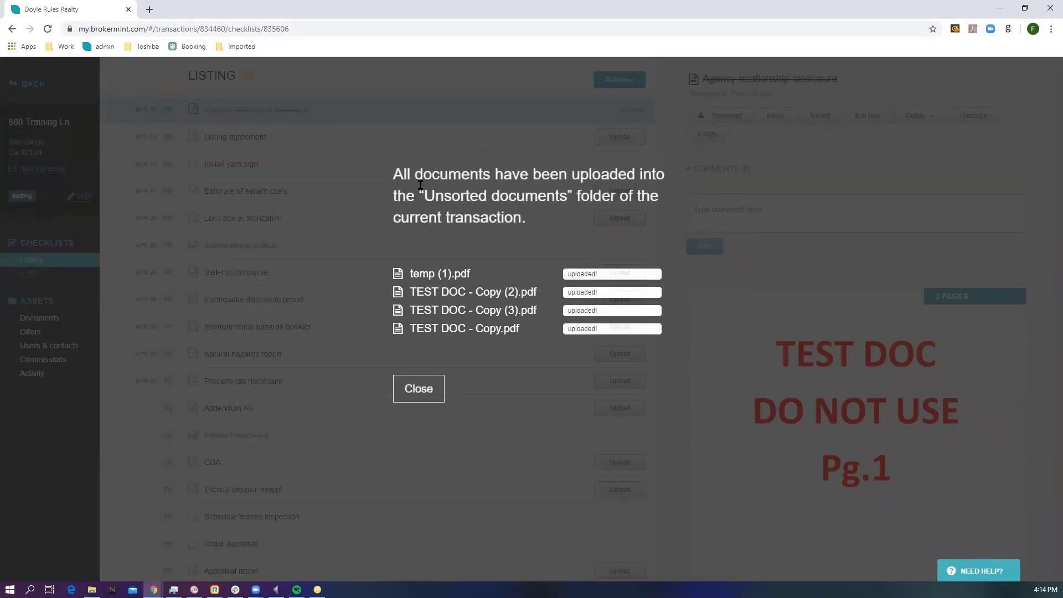
left_click(419, 386)
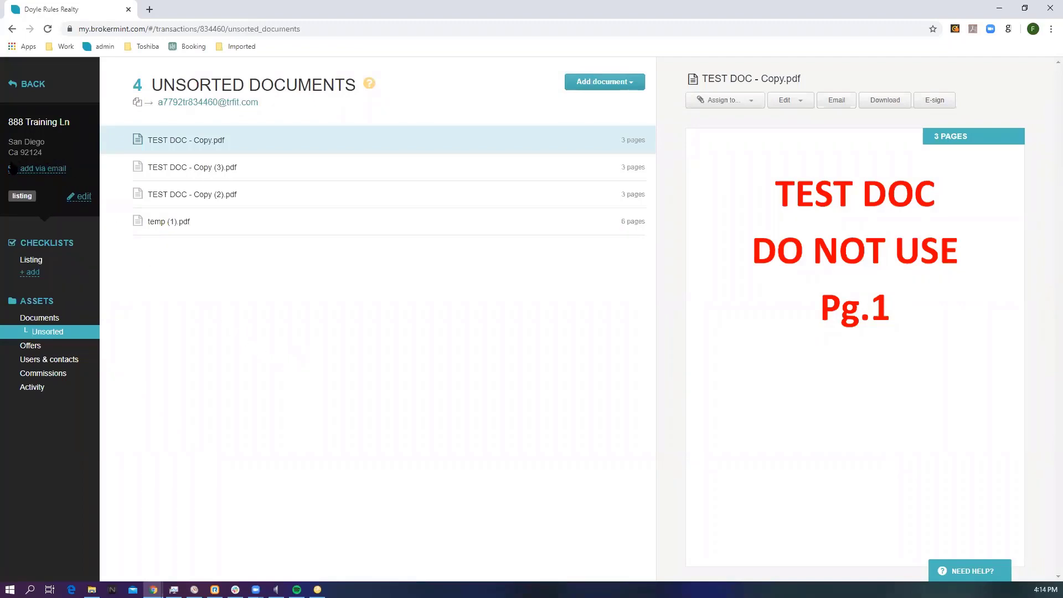
Step: Look at the transaction's e-mail address for adding documents and close the dialog
left_click(43, 169)
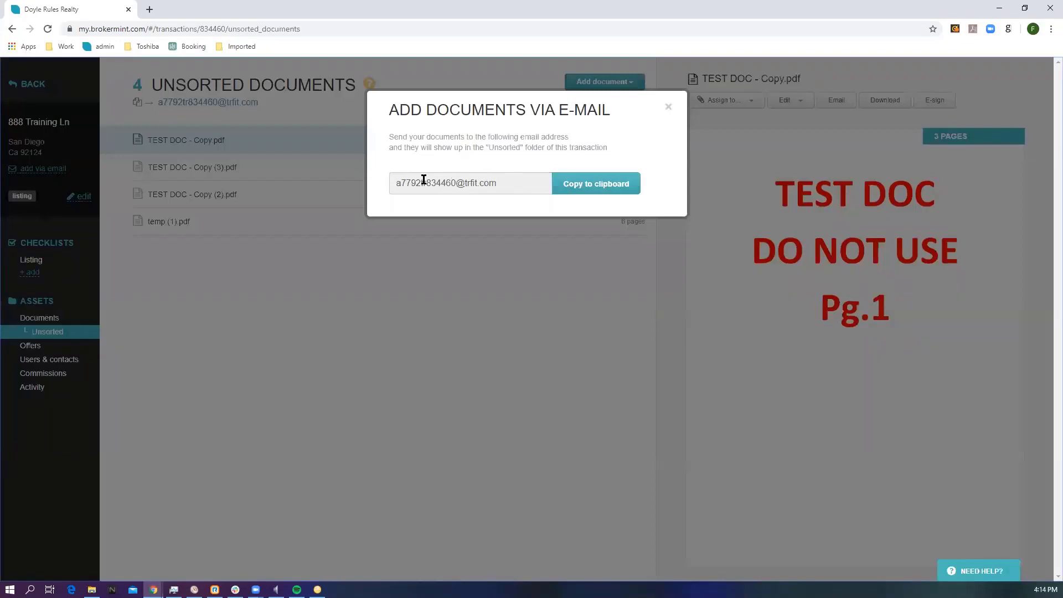
left_click(668, 108)
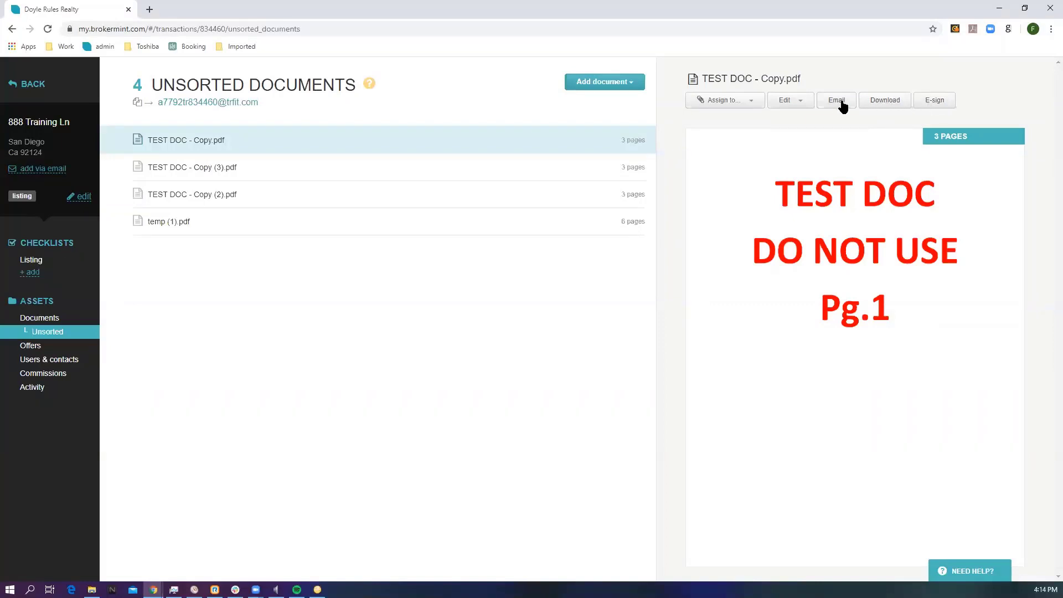
Step: Merge TEST DOC - Copy, TEST DOC - Copy (3) and TEST DOC - Copy (2) into one document named temp
left_click(801, 104)
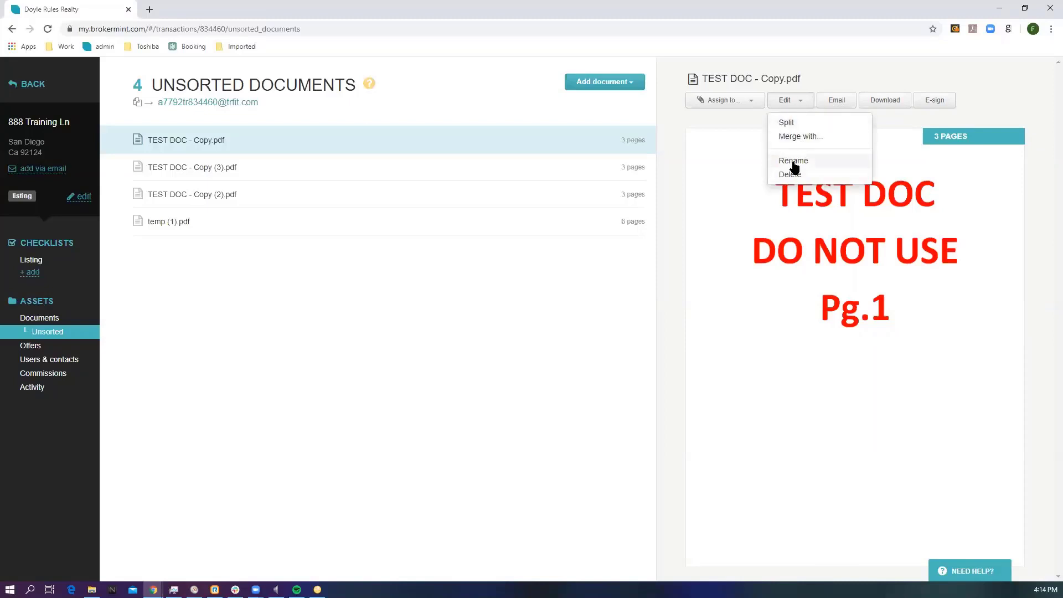
left_click(791, 139)
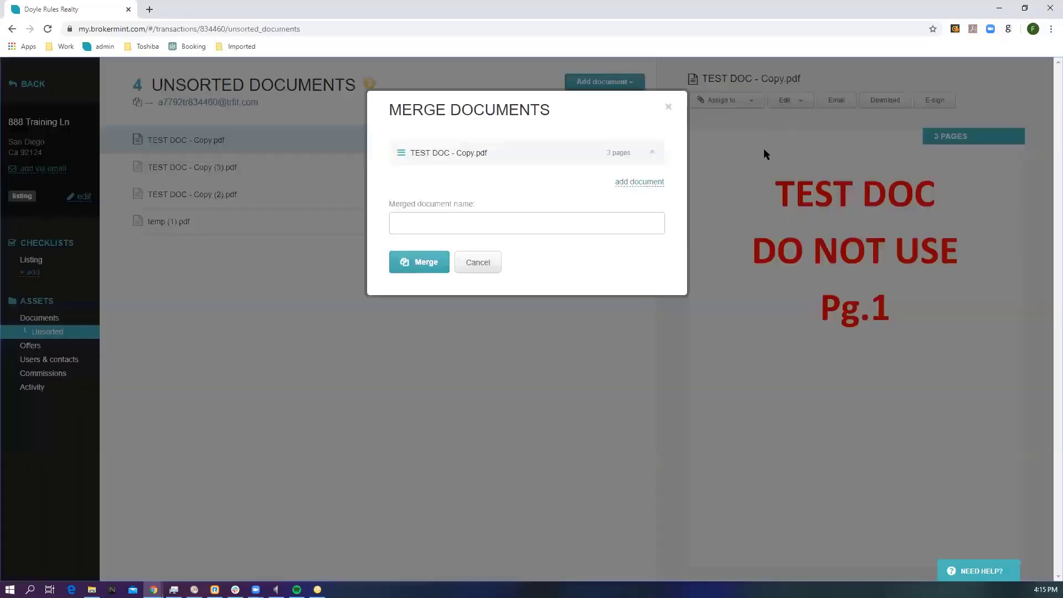
left_click(631, 184)
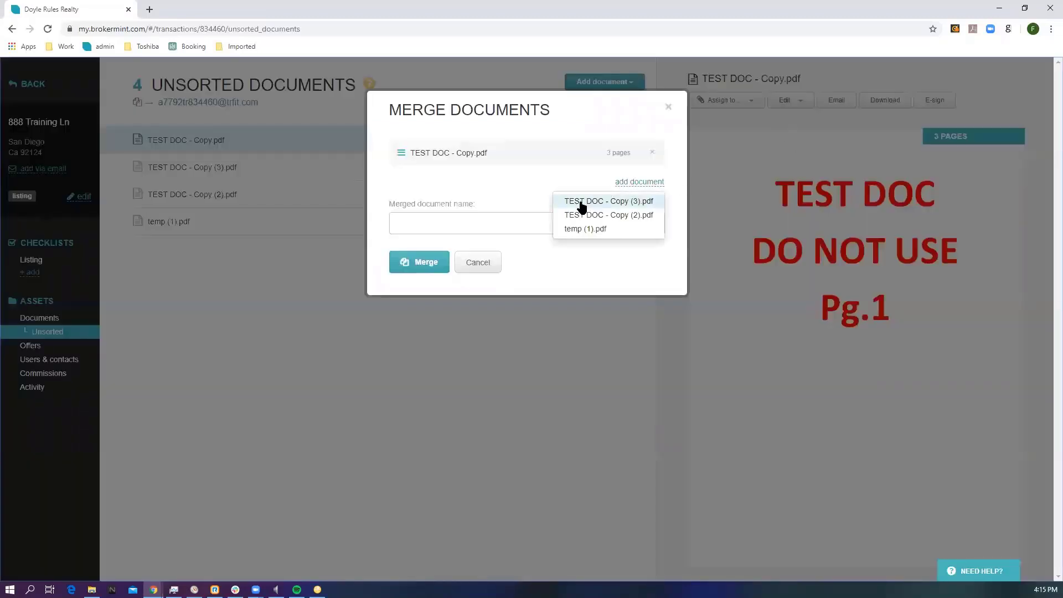
left_click(578, 202)
left_click(627, 213)
left_click(593, 233)
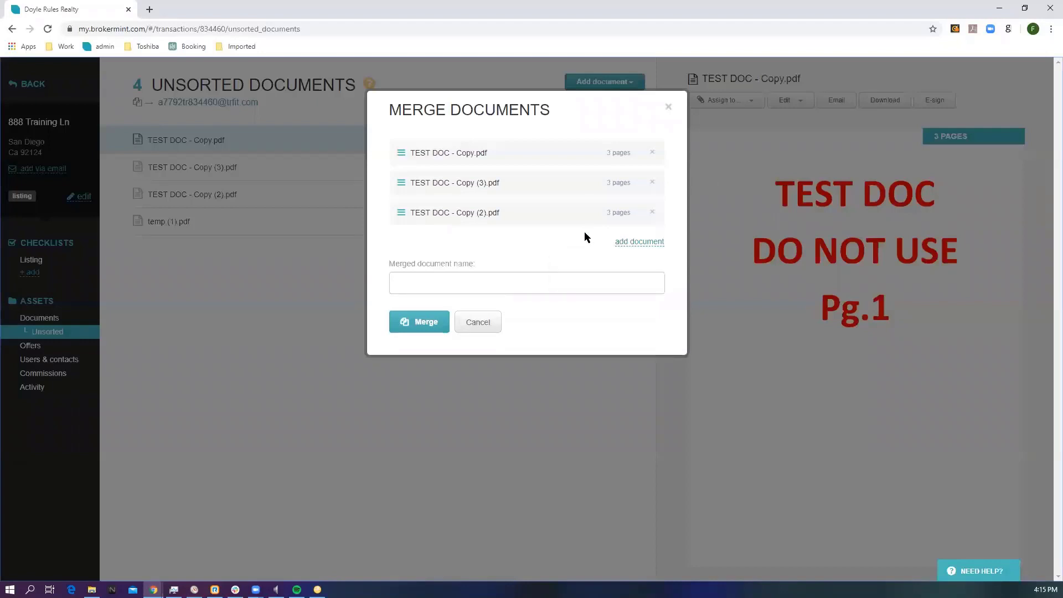
left_click(459, 277)
type("temp")
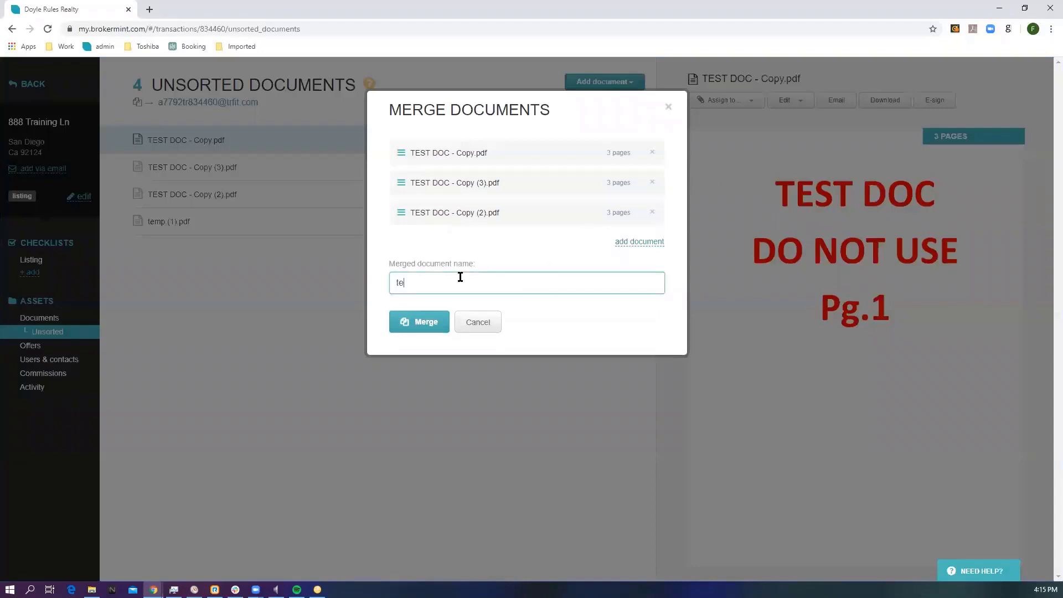
left_click(425, 323)
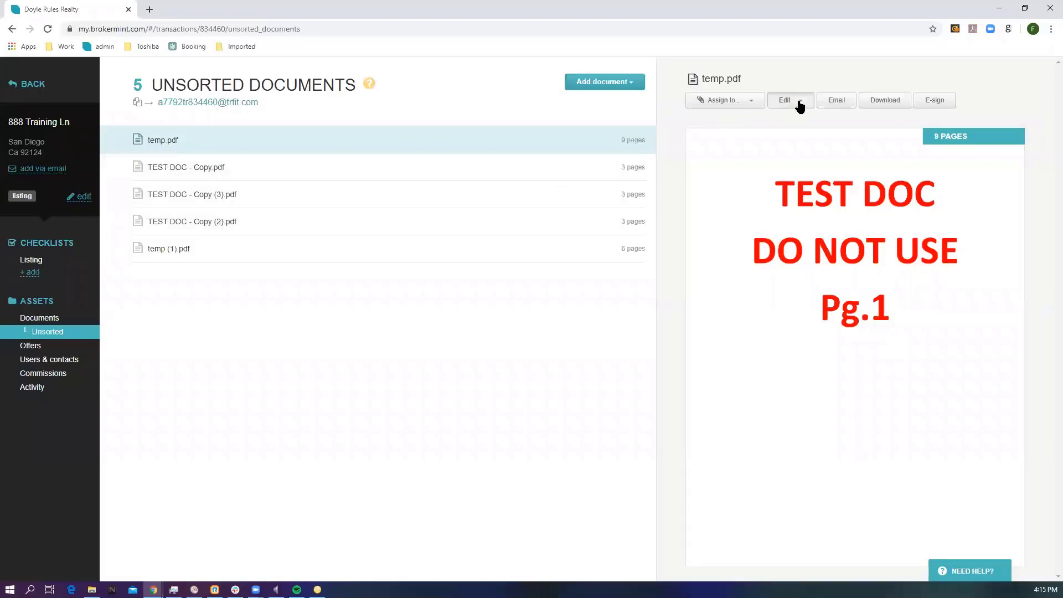
Step: Start splitting temp.pdf and assign pages 1 to 4 to the Listing agreement checklist item
left_click(795, 103)
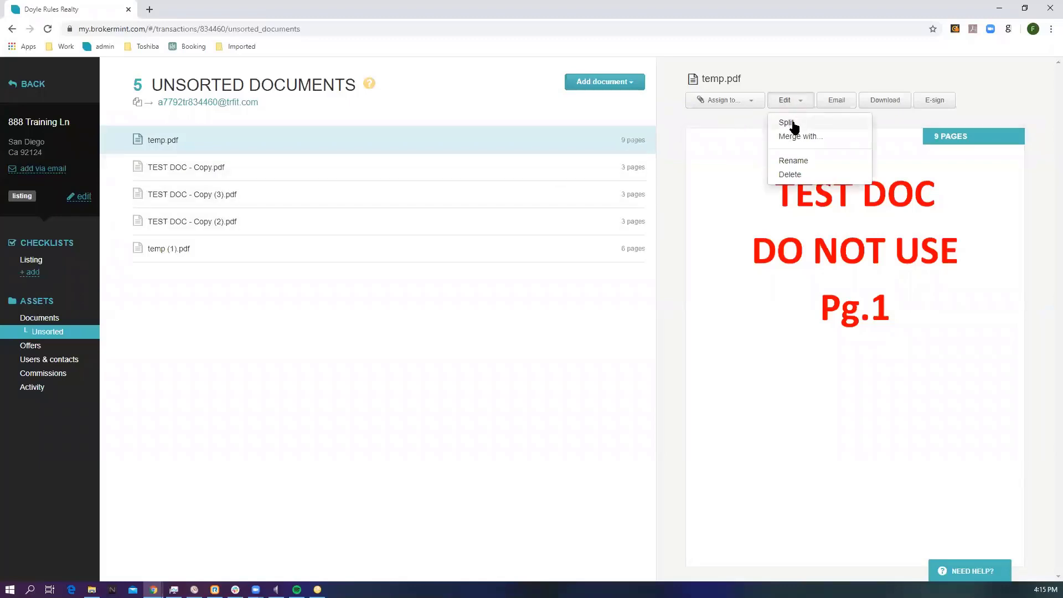
left_click(791, 122)
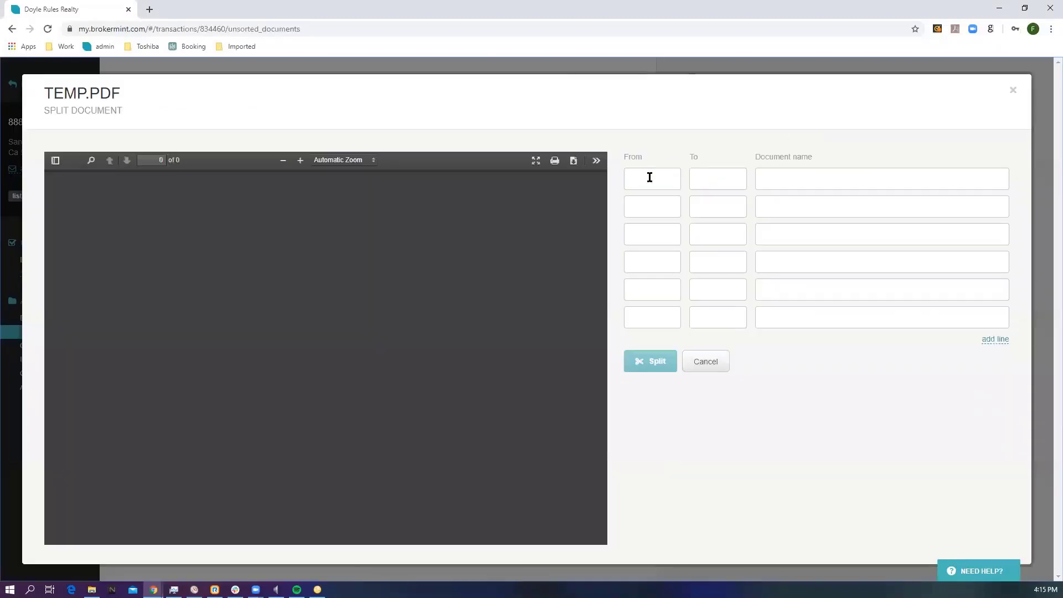
left_click(650, 178)
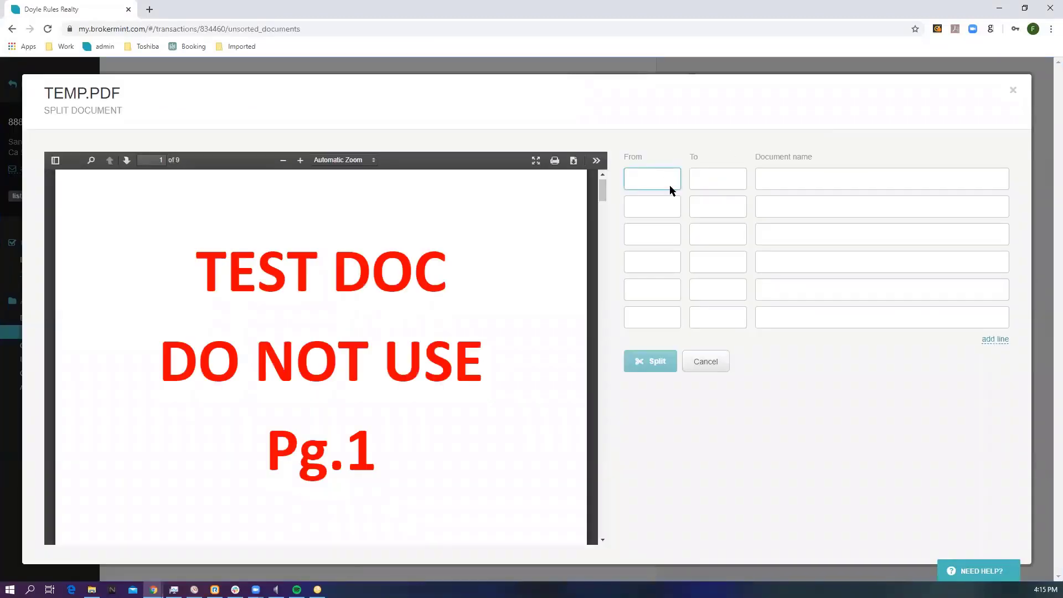
type("1")
left_click(724, 178)
type("4")
left_click(774, 178)
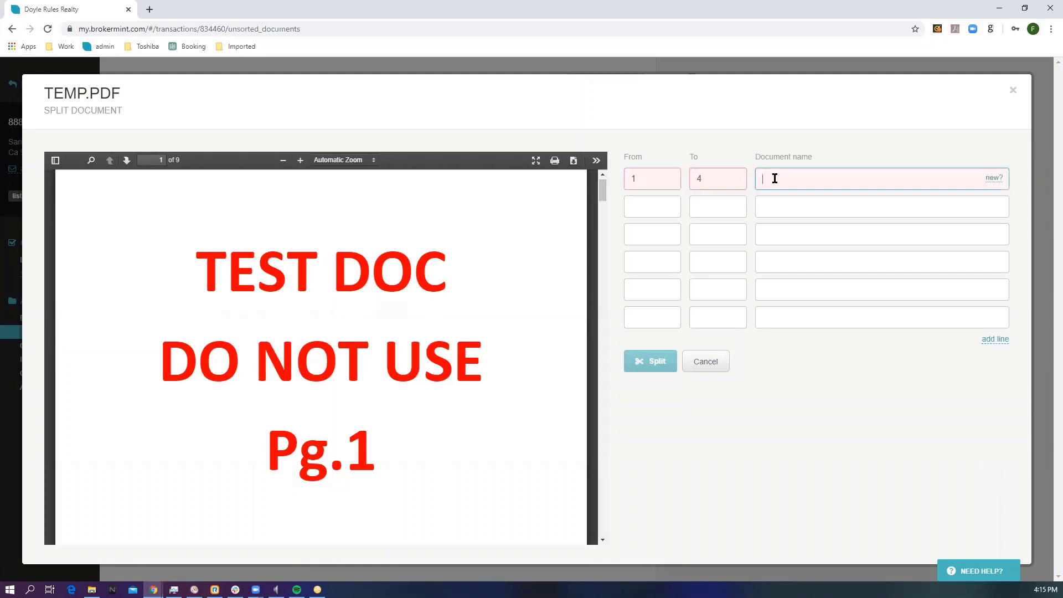
type("l")
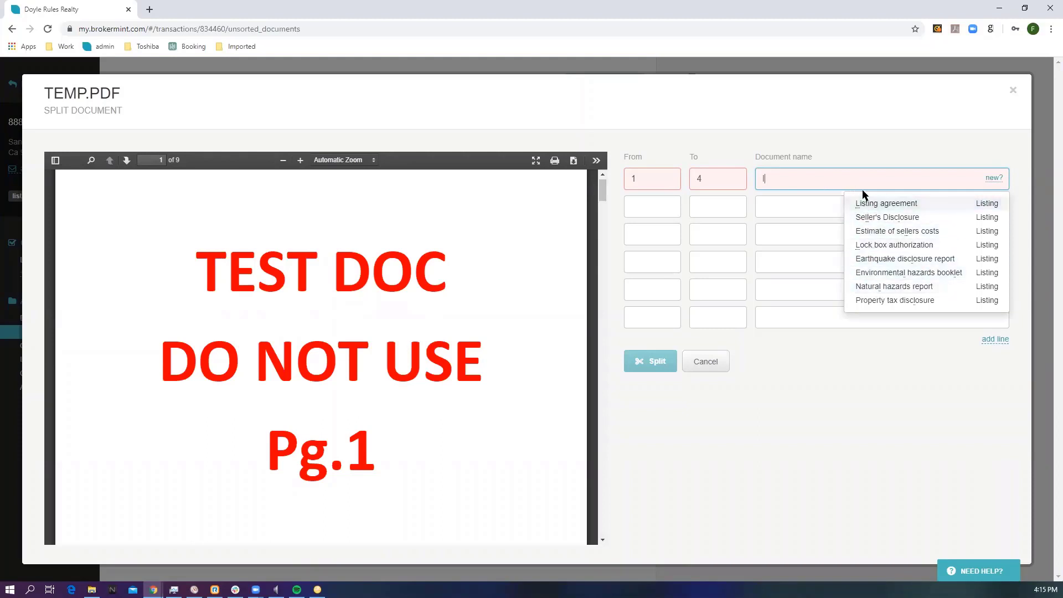
type("ist")
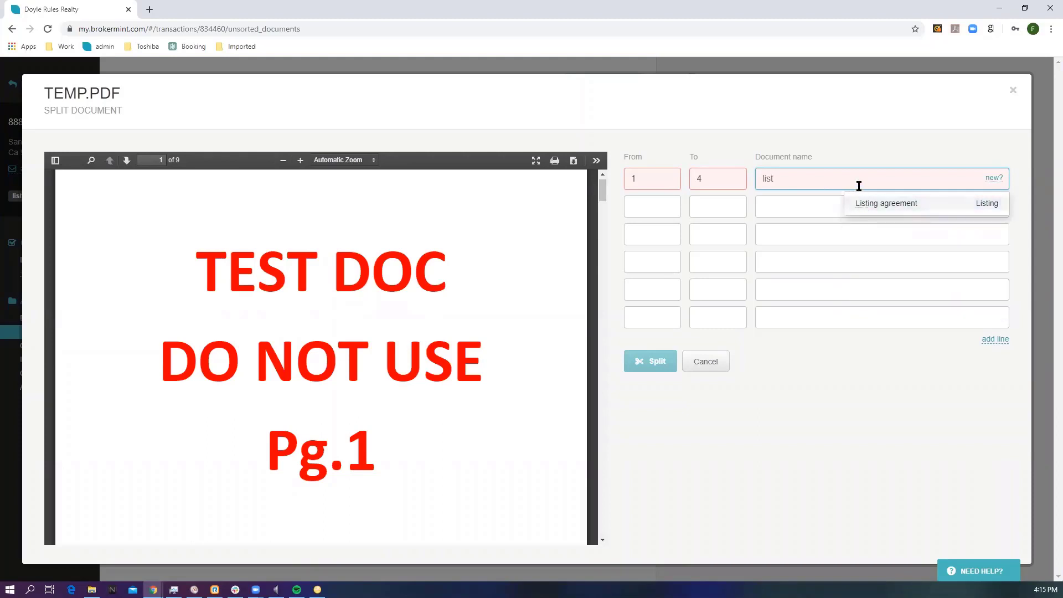
left_click(871, 204)
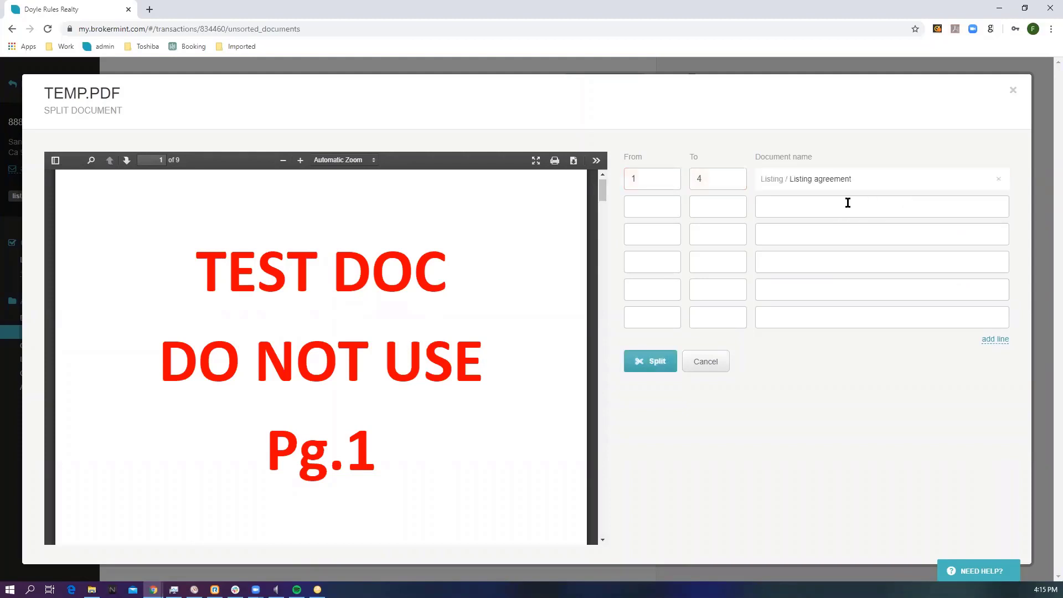
Step: Assign pages 5 to 6 of the split to a new Listing checklist item named survey
left_click(664, 202)
type("5")
left_click(724, 206)
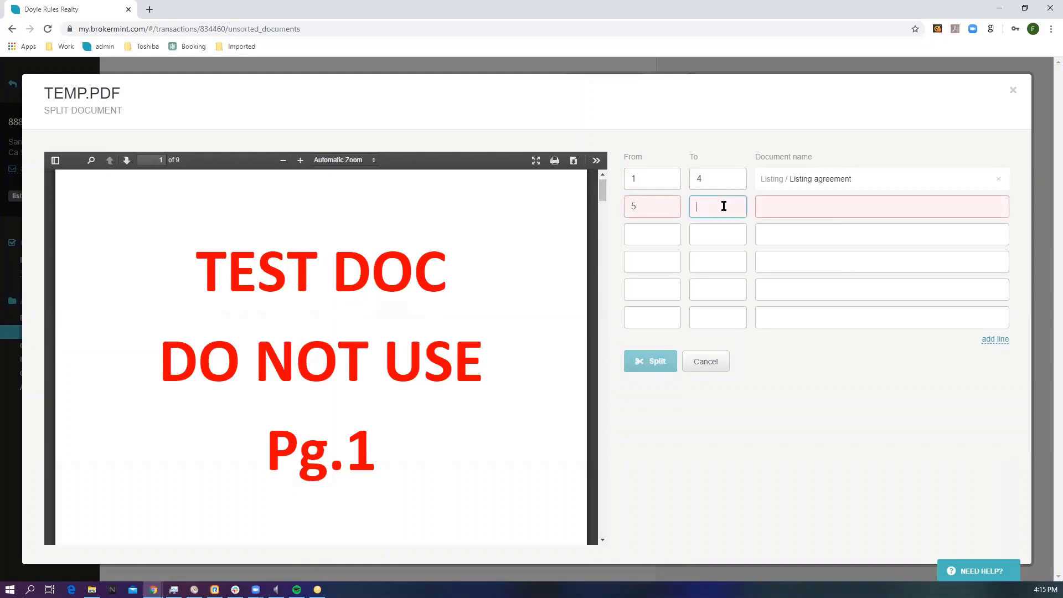
type("6")
left_click(773, 205)
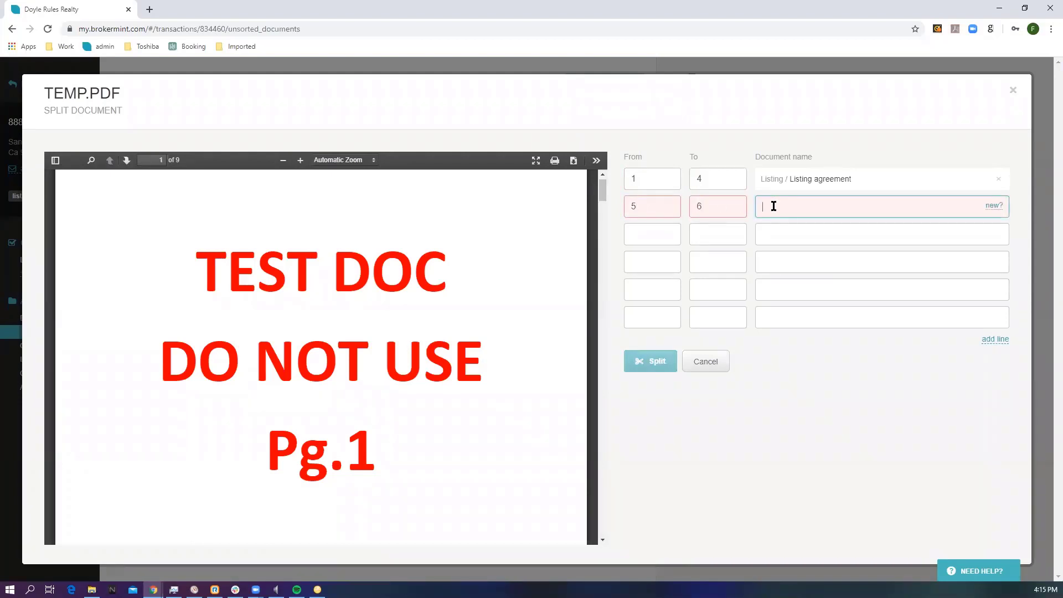
type("survey")
left_click(995, 206)
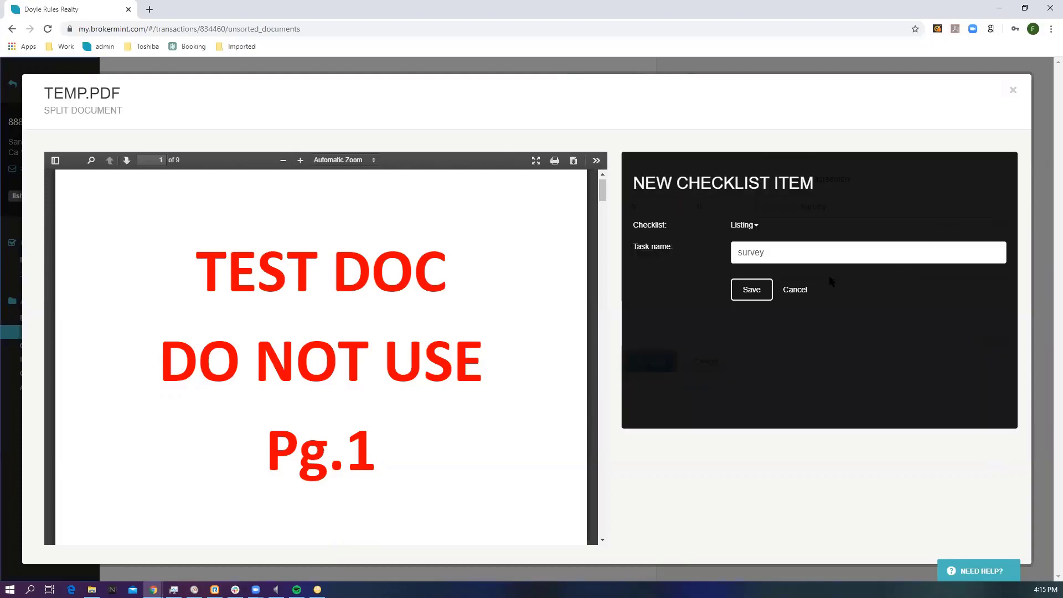
left_click(753, 289)
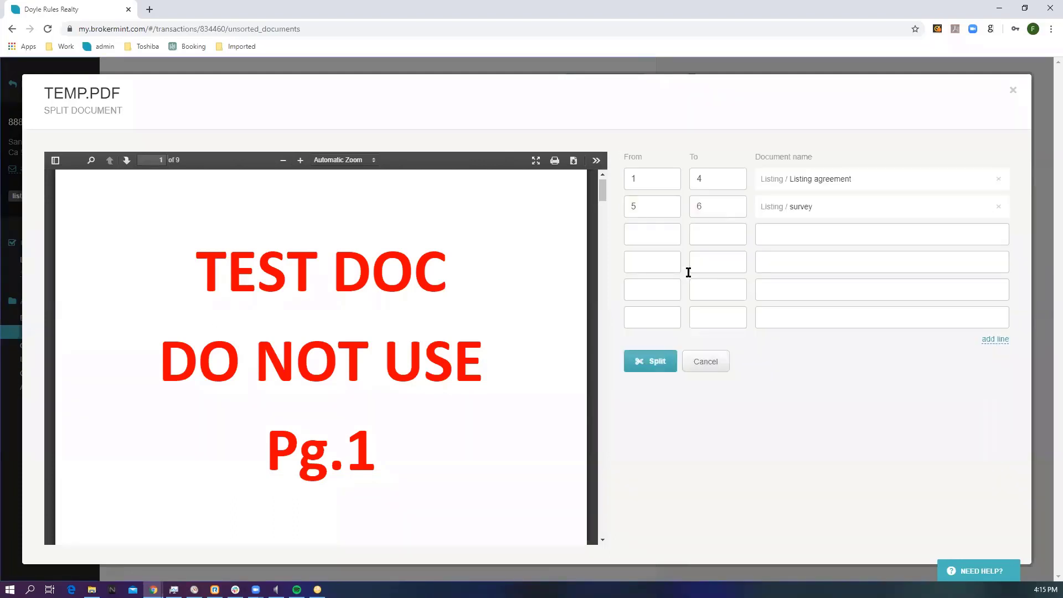
Step: Set pages 7 to 9 as an unsorted document named misc and split the file
left_click(659, 233)
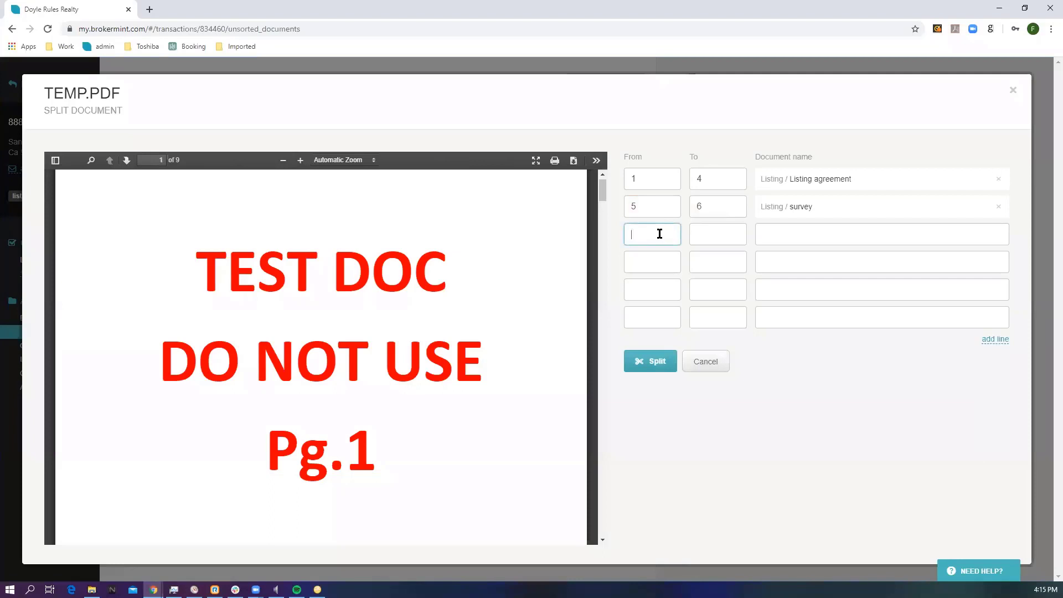
type("7")
left_click(725, 231)
type("9")
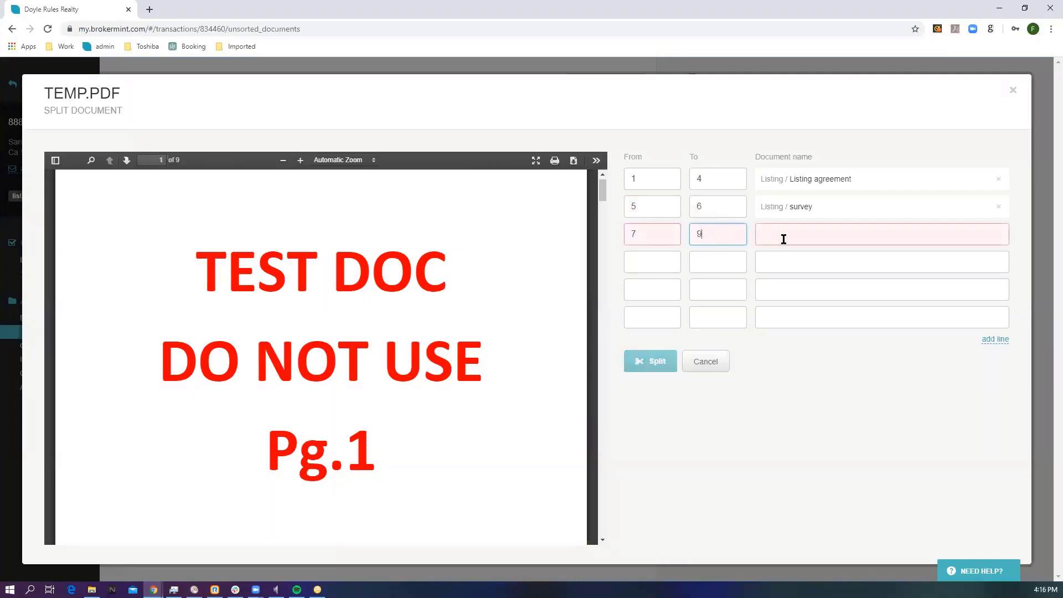
left_click(790, 236)
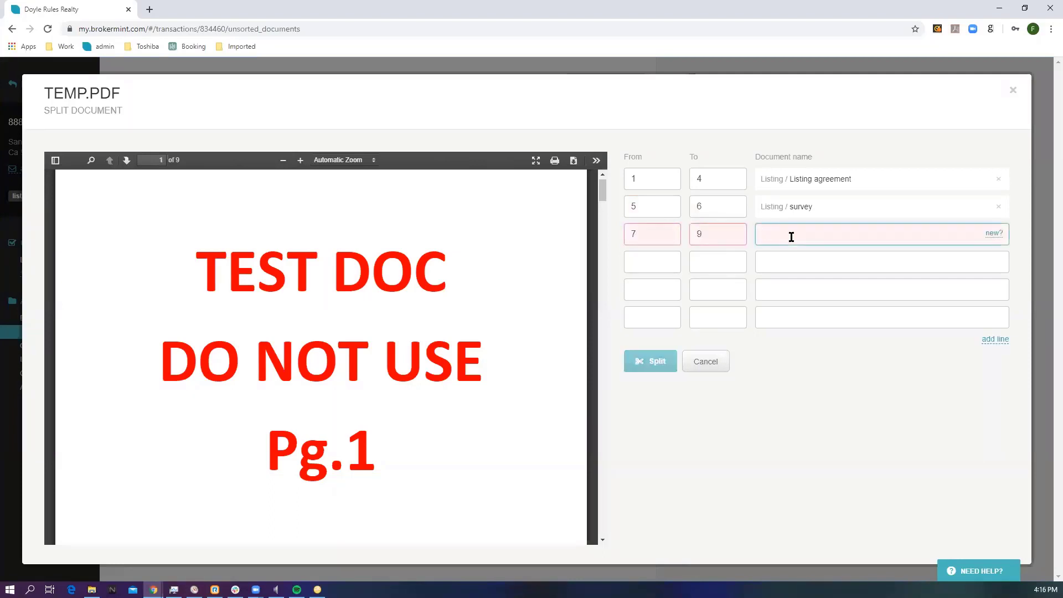
type("misc")
left_click(750, 248)
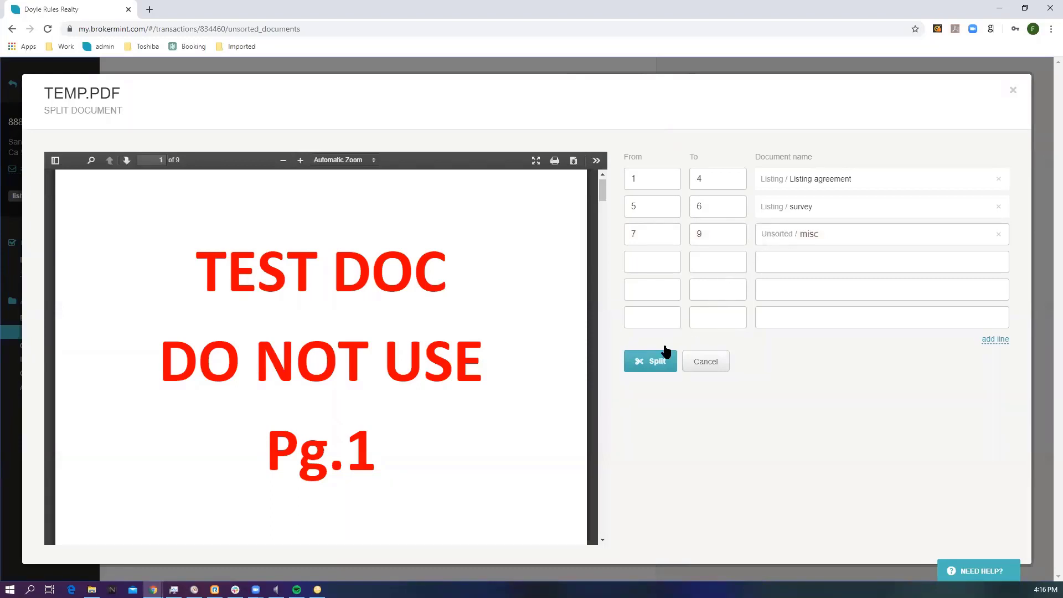
left_click(650, 360)
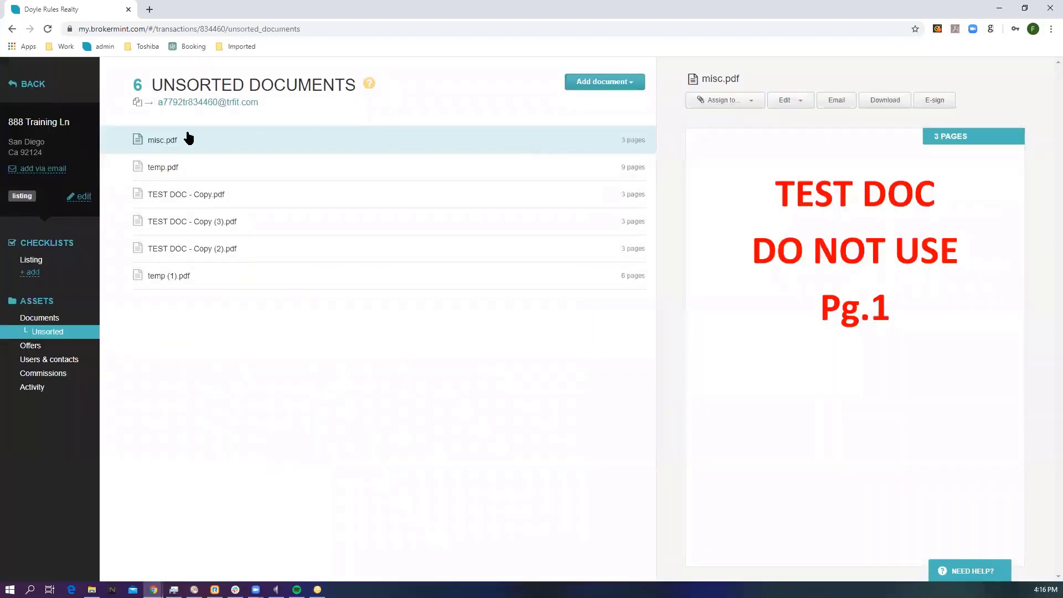
Step: Review the Listing agreement and survey files in the transaction's documents
left_click(39, 317)
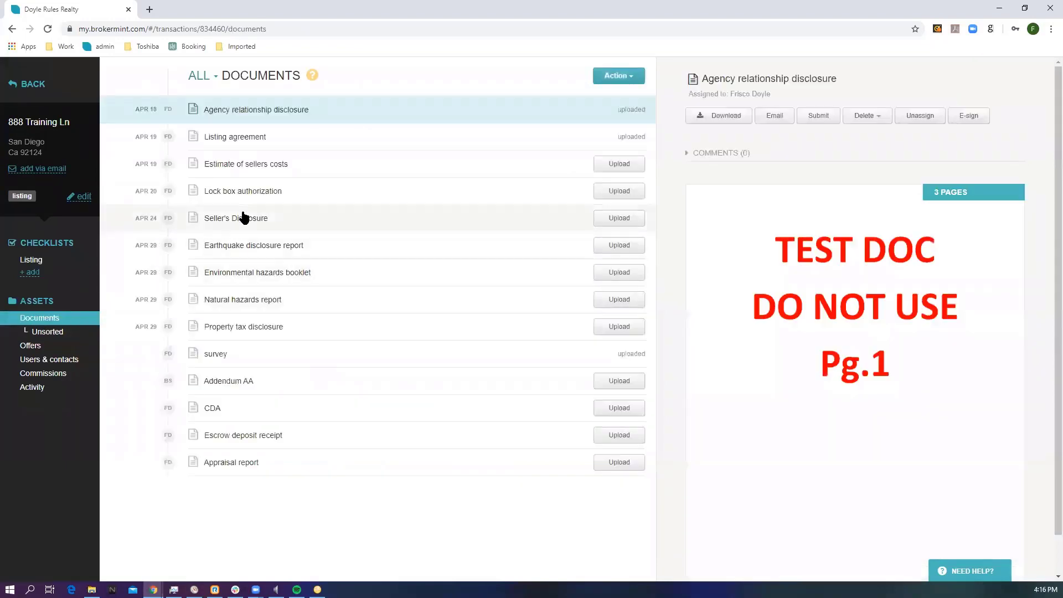
left_click(267, 142)
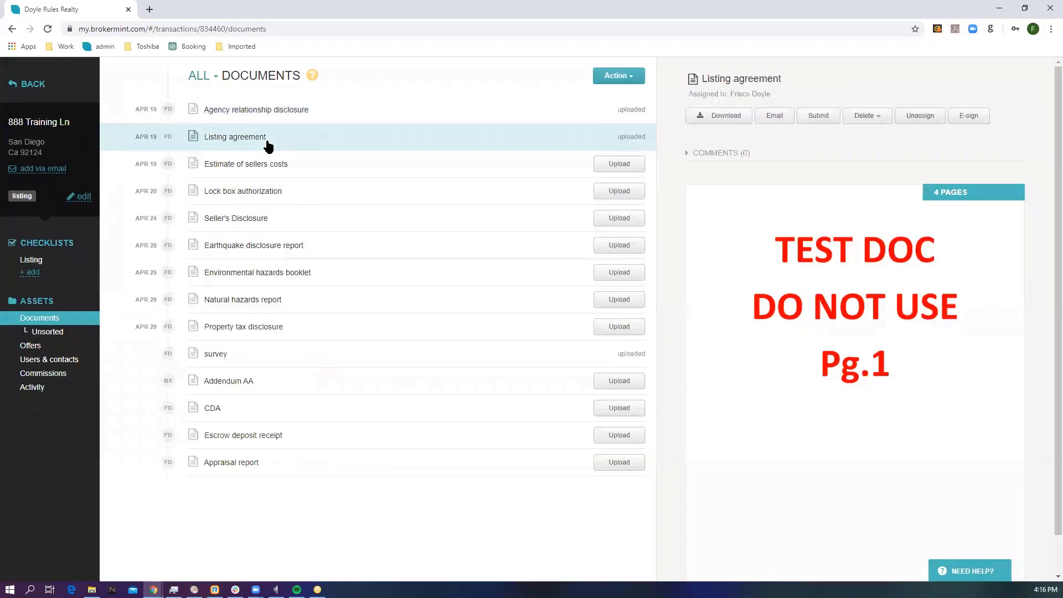
left_click(240, 360)
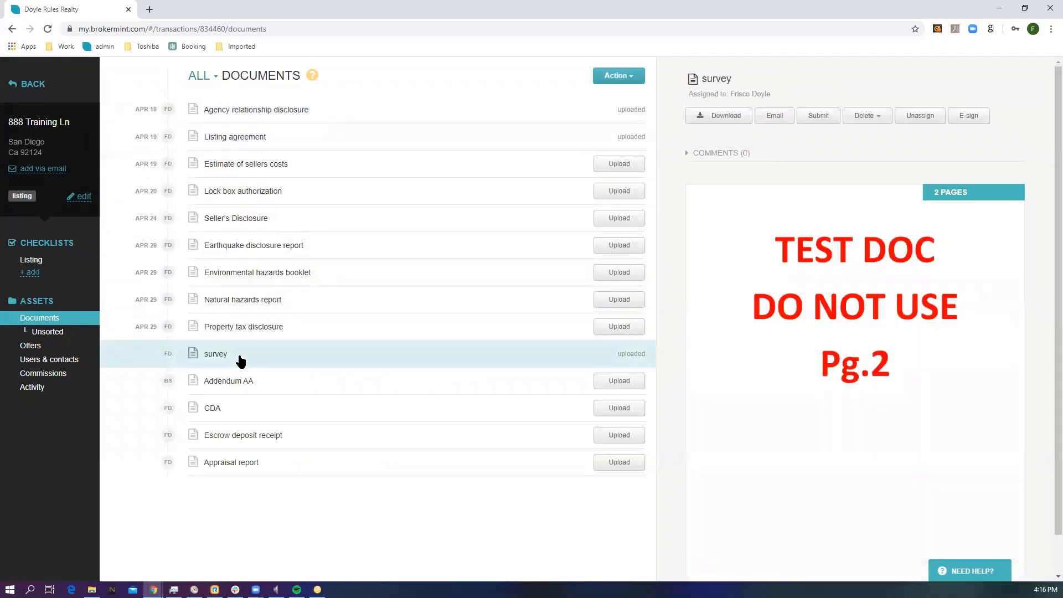
Step: From the unsorted documents, assign misc.pdf to Estimate of sellers costs and temp.pdf to Lock box authorization
left_click(63, 332)
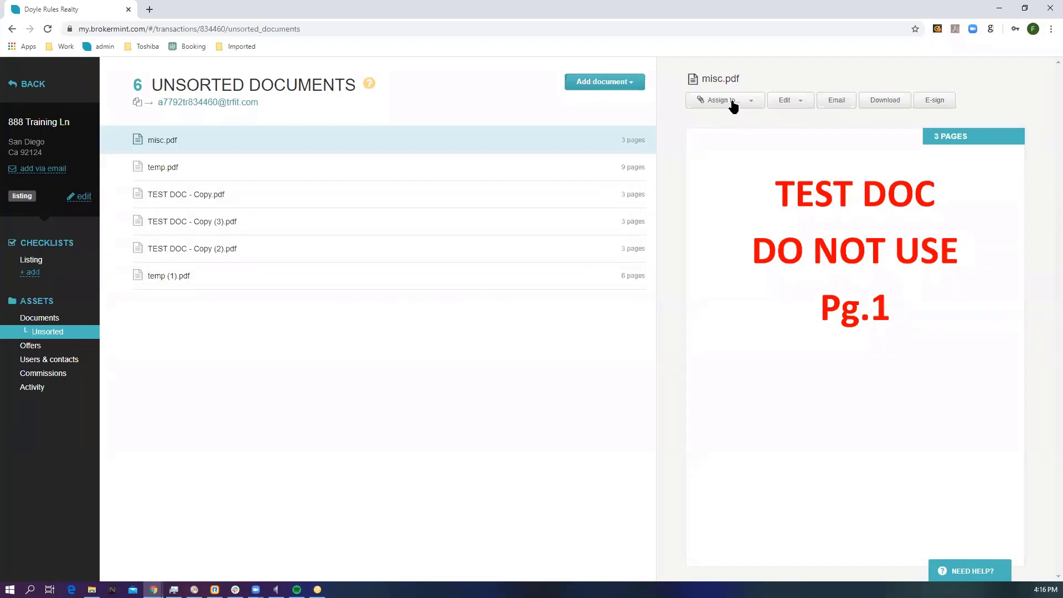
left_click(738, 103)
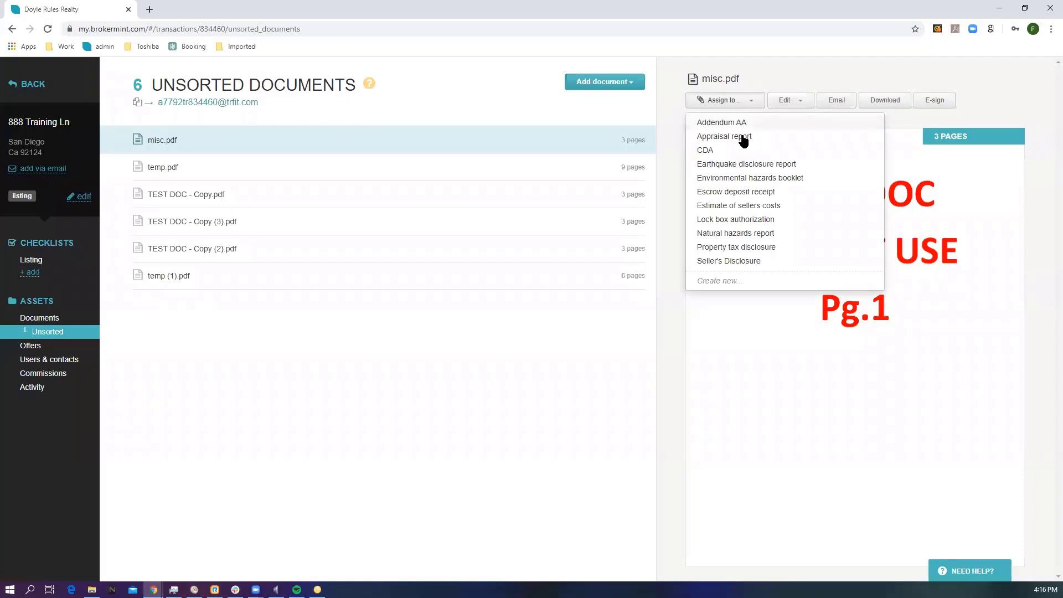
left_click(722, 205)
left_click(726, 104)
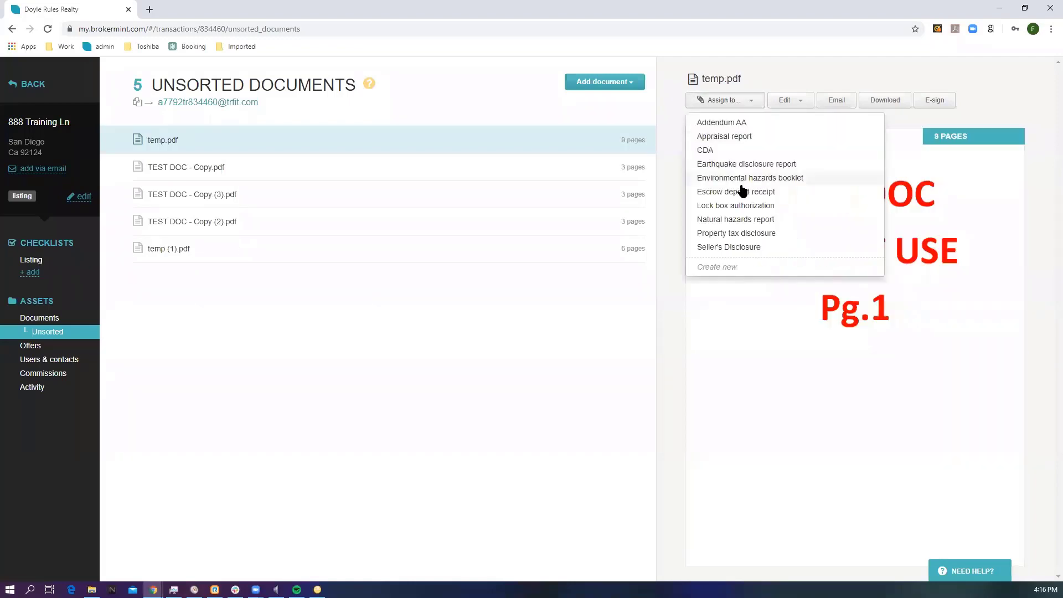
left_click(741, 192)
Step: Assign TEST DOC - Copy.pdf to Earthquake disclosure report and TEST DOC - Copy (3).pdf to CDA
left_click(724, 102)
left_click(724, 166)
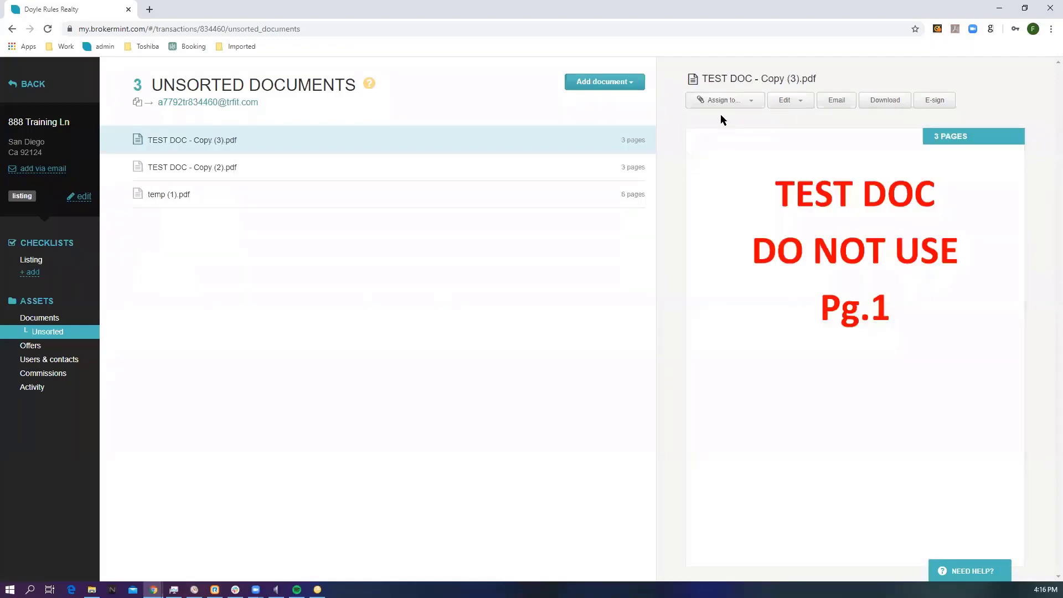
left_click(720, 103)
left_click(726, 145)
Step: Assign TEST DOC - Copy (2).pdf to a new Listing checklist task named Test
left_click(720, 109)
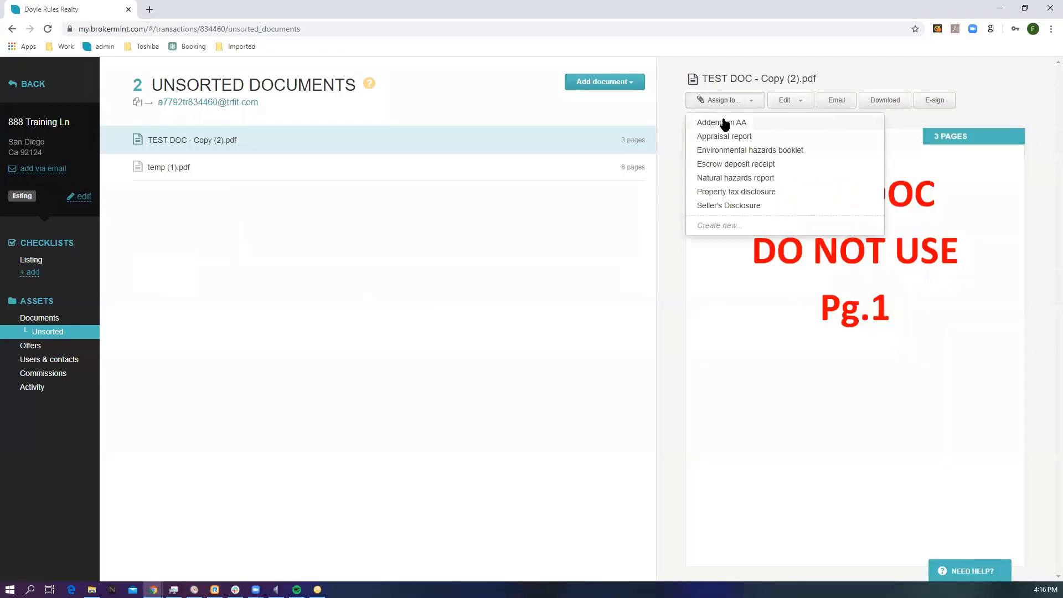
left_click(721, 227)
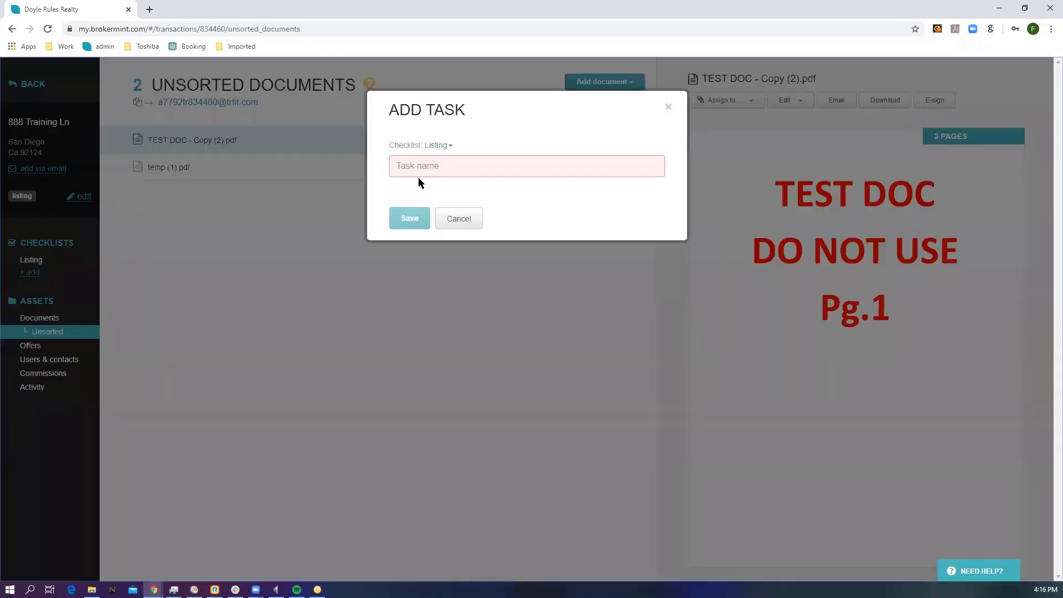
type("Test")
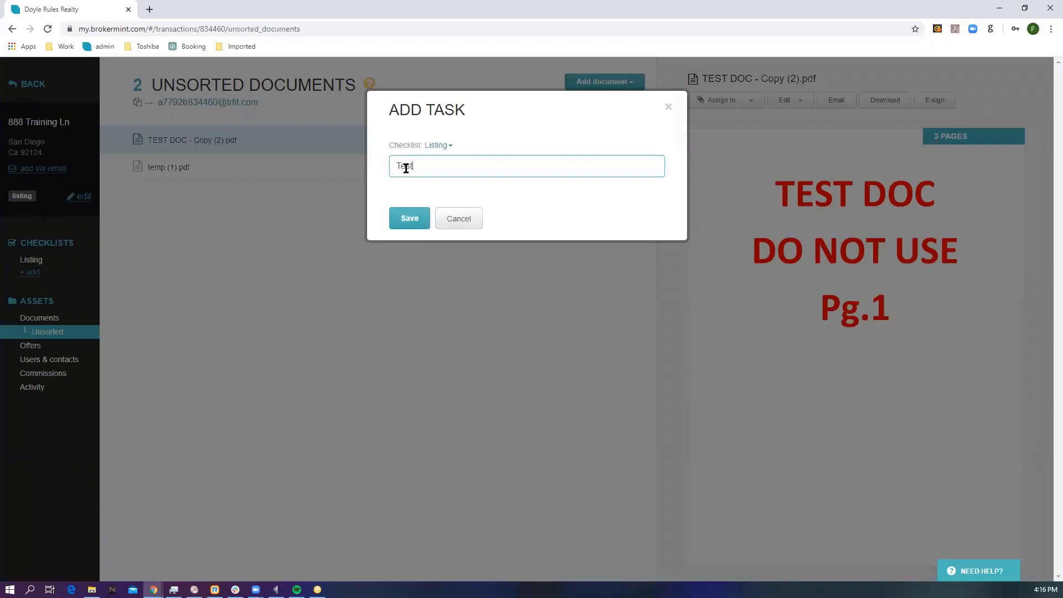
left_click(404, 218)
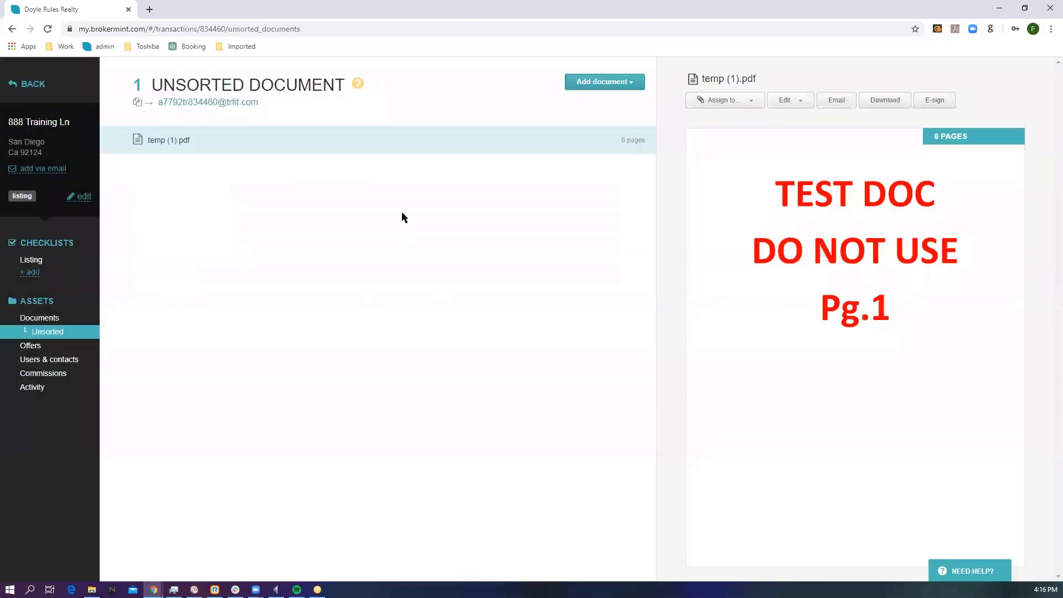
Step: Delete only the document from the Test task in the transaction's documents, keeping the task
left_click(66, 317)
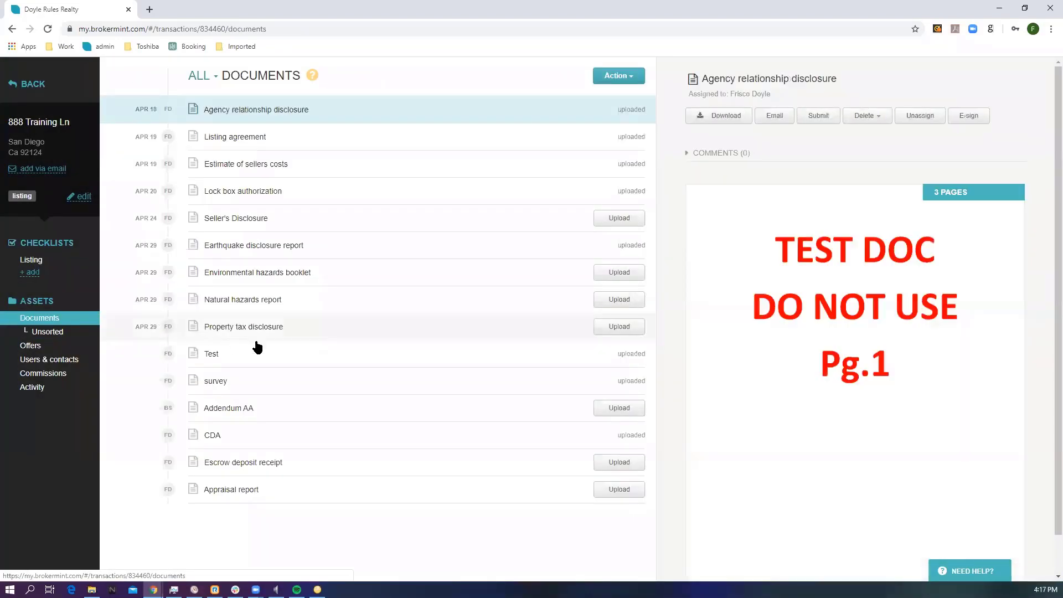
left_click(331, 356)
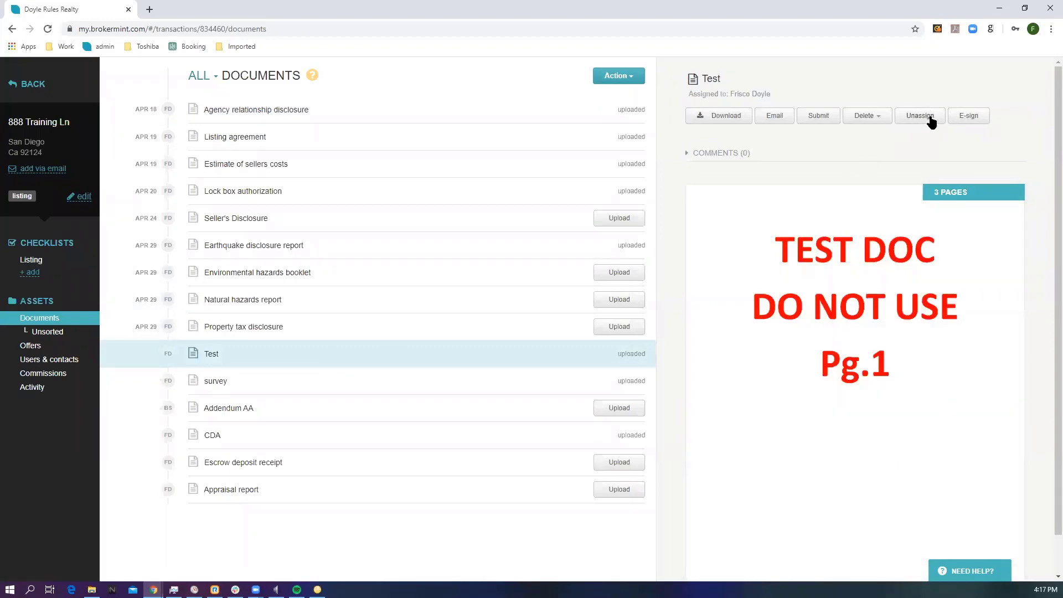
left_click(867, 115)
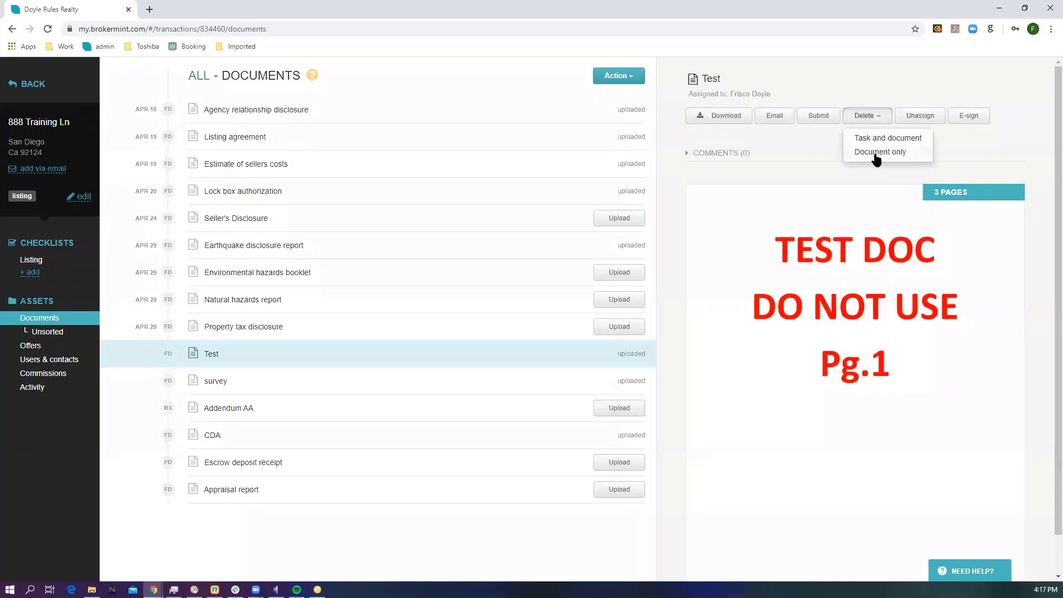
left_click(875, 153)
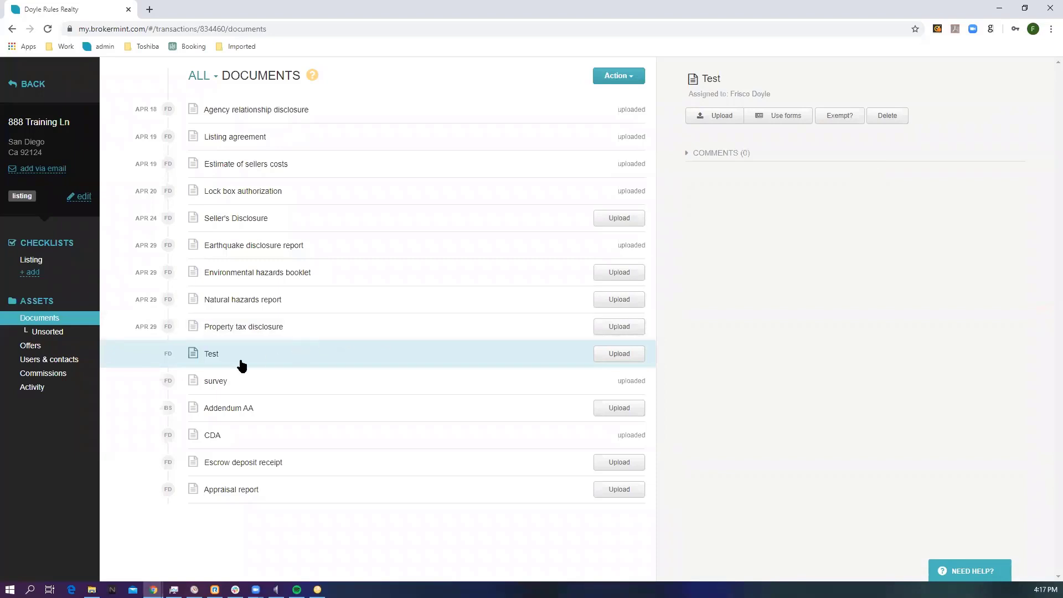
Step: Download the deleted TEST DOC - Copy (2).pdf from the transaction's activity log and return to the documents list
left_click(44, 386)
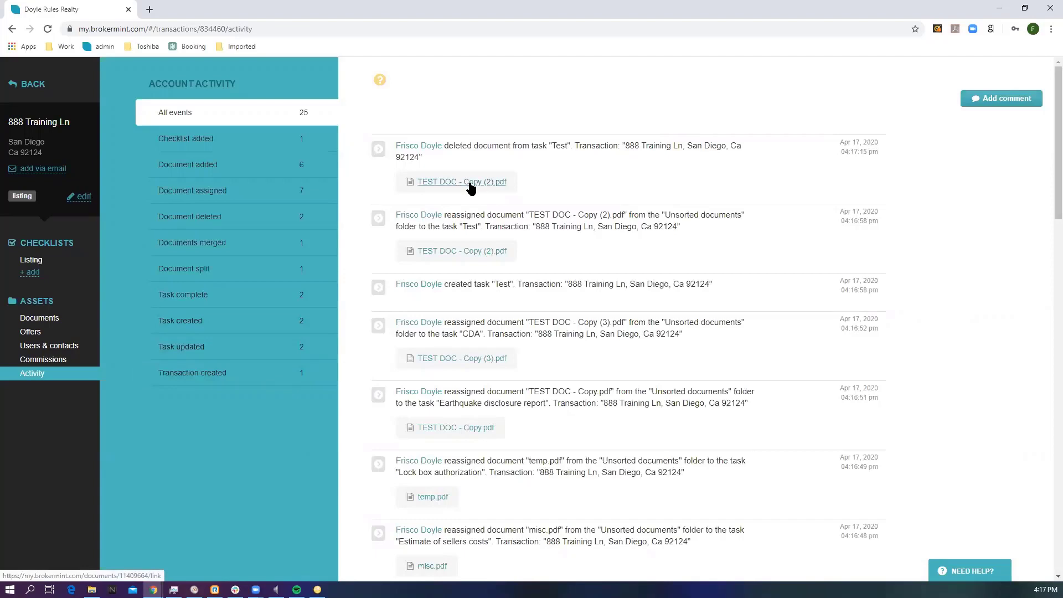
left_click_drag(443, 146, 510, 147)
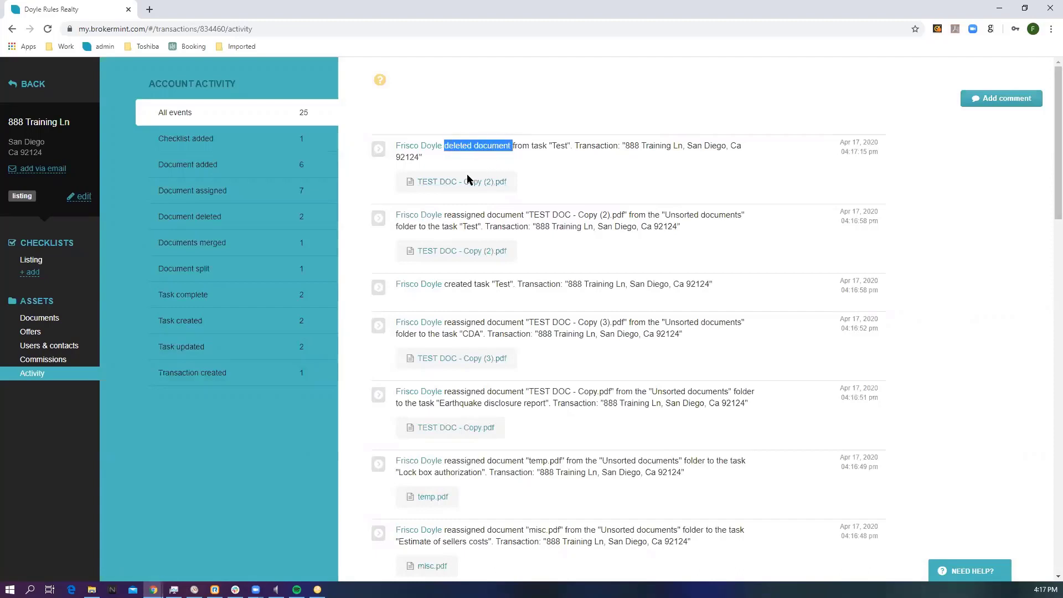
left_click(454, 186)
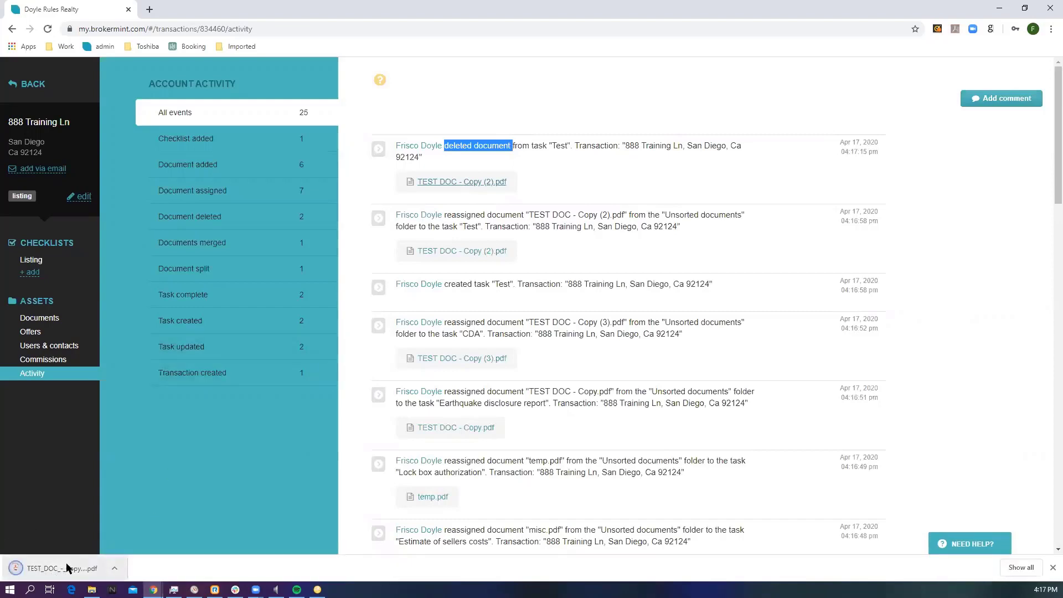
left_click(44, 317)
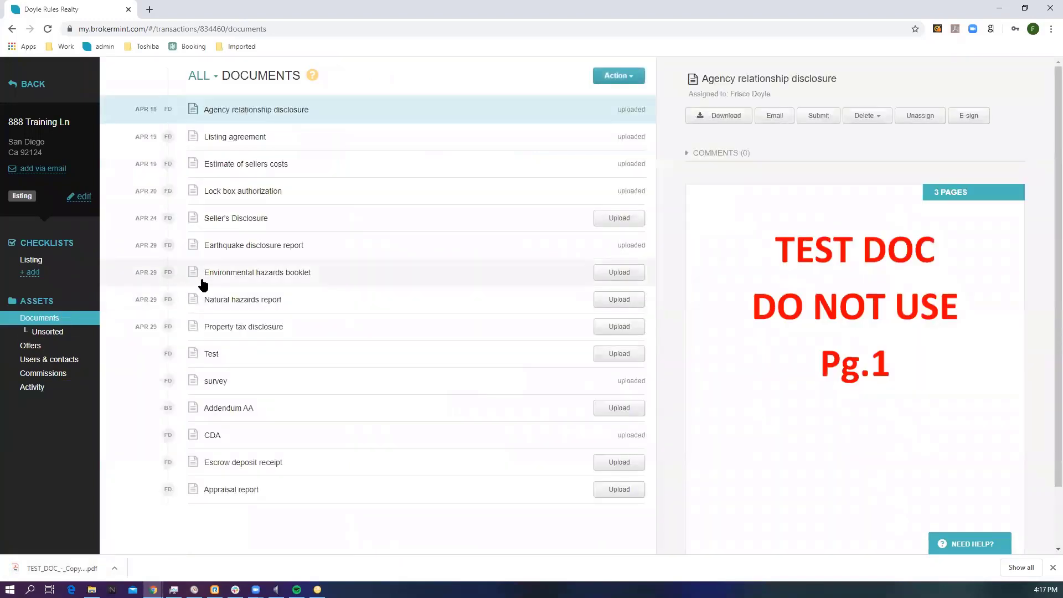
Step: Request an exemption for the Environmental hazards booklet and add the comment "comment" to it
left_click(254, 278)
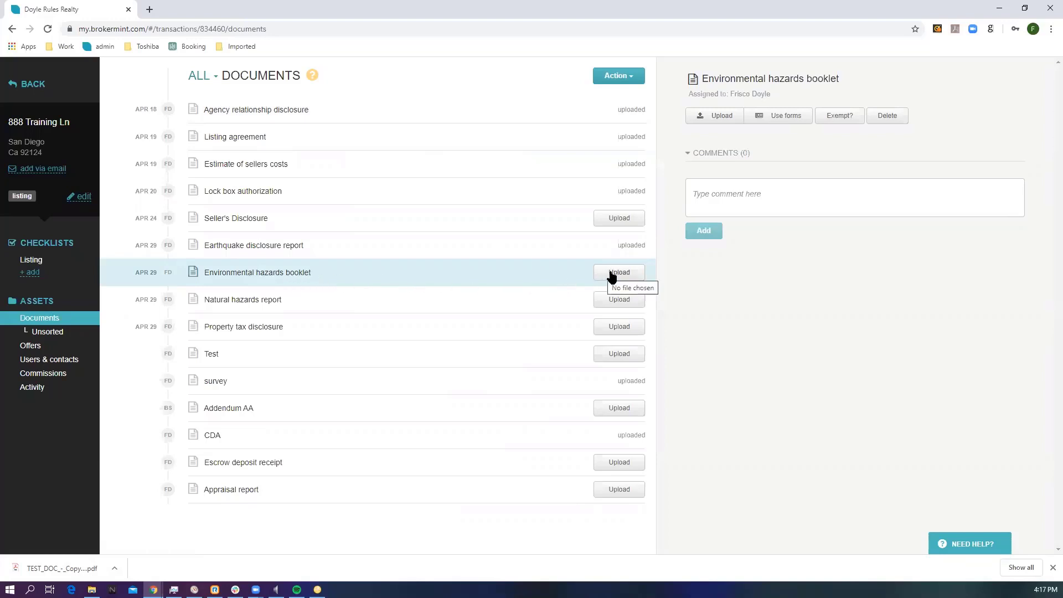
left_click(840, 118)
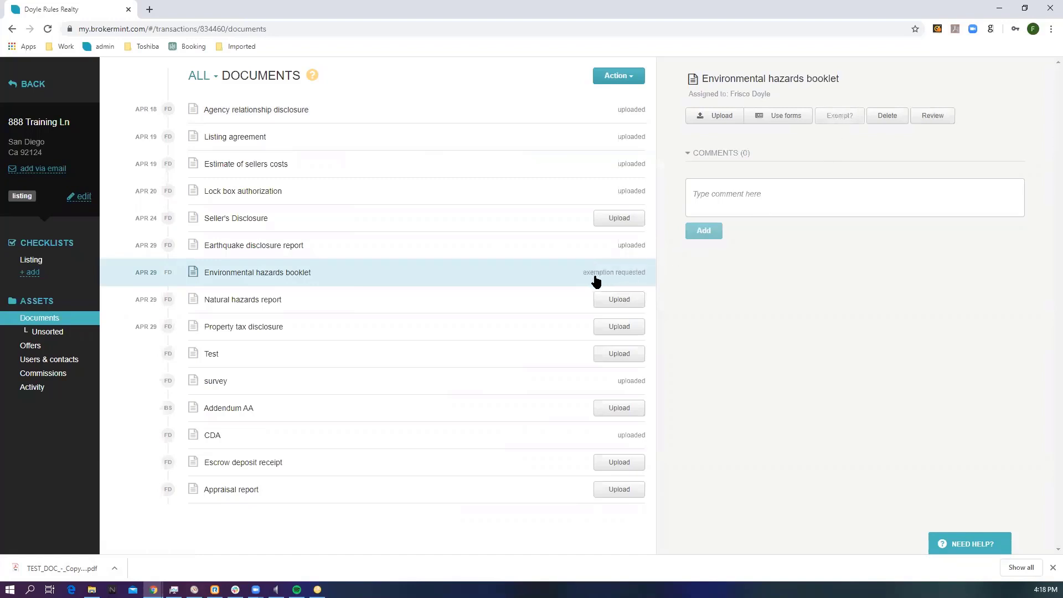
left_click_drag(592, 280, 630, 275)
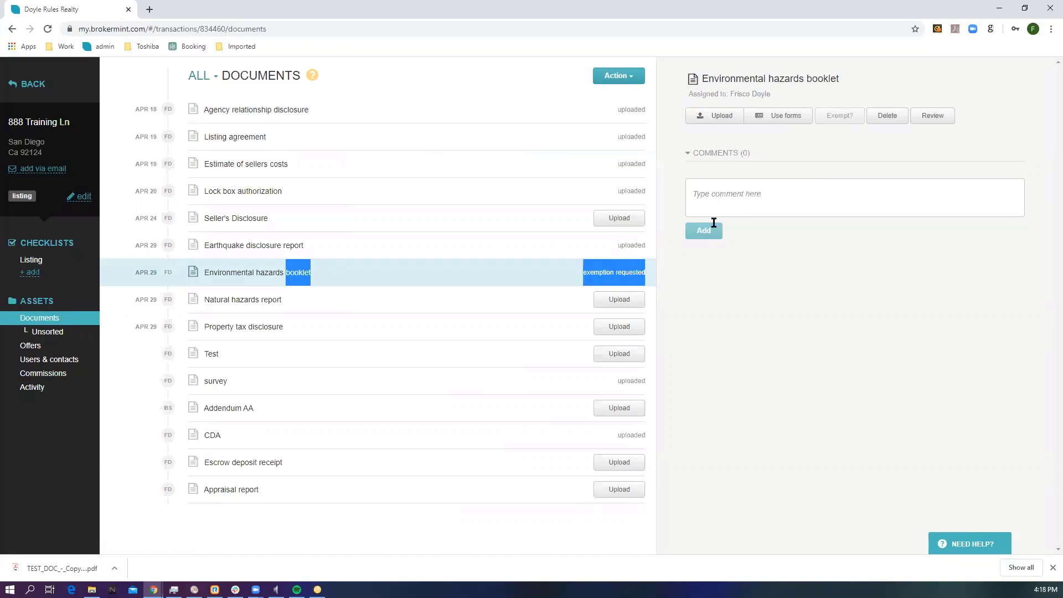
left_click(731, 188)
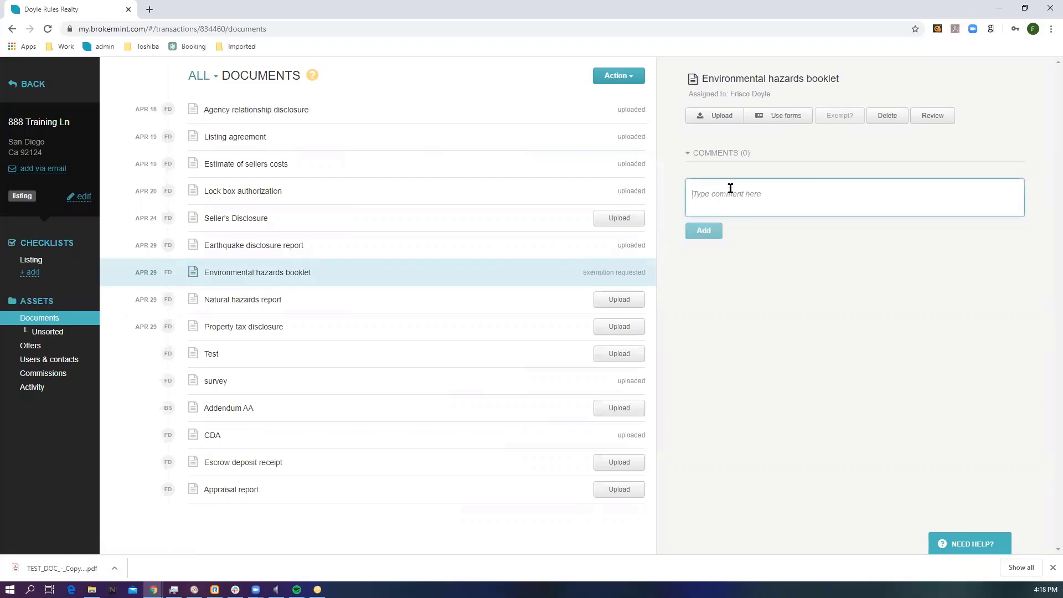
type("comment")
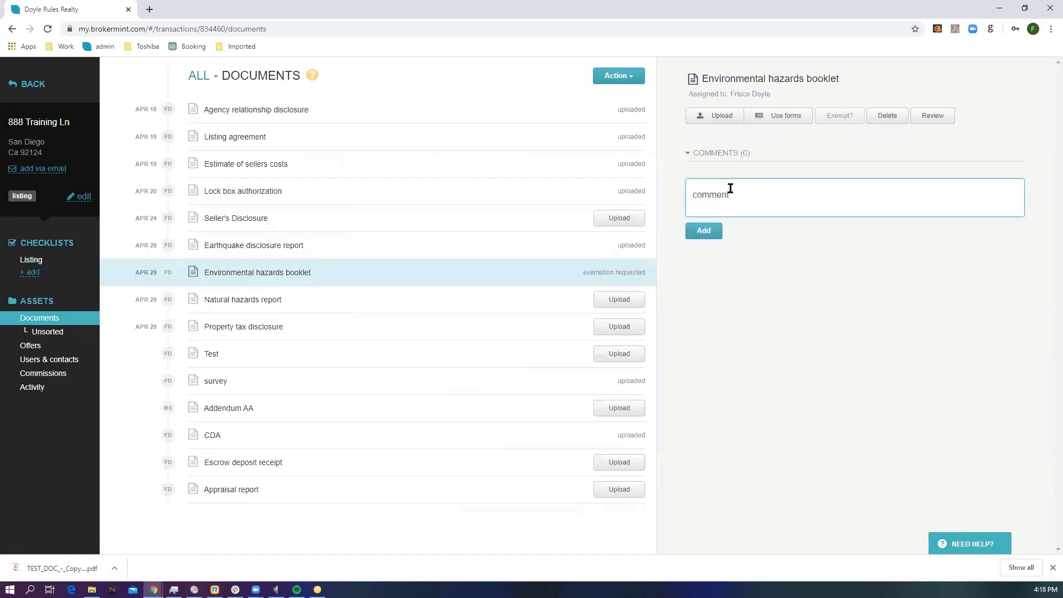
left_click(708, 230)
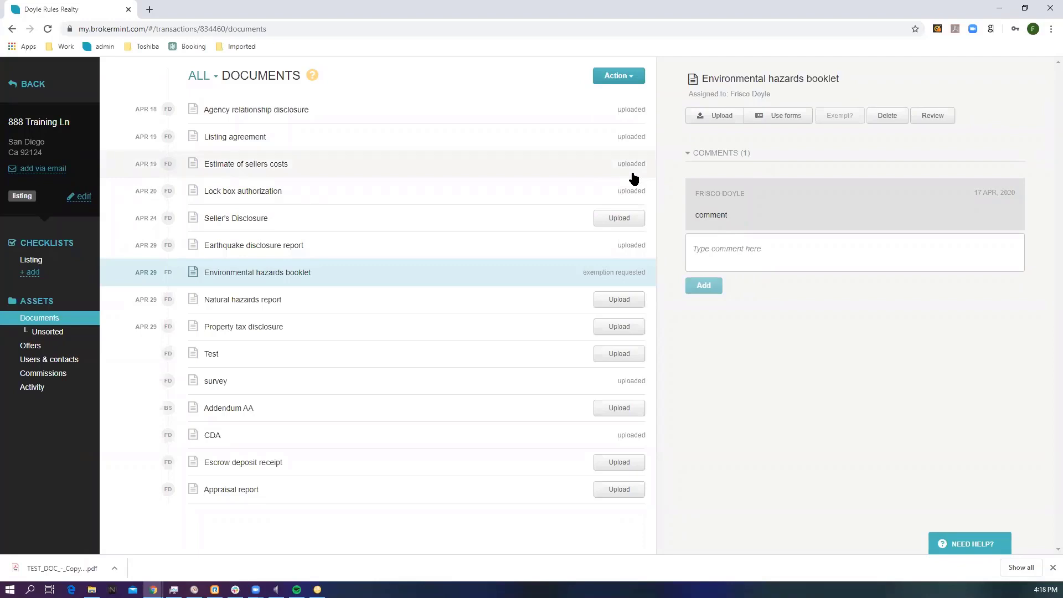
Step: Submit all of the transaction's uploaded documents for approval, including Estimate of sellers costs
left_click(617, 166)
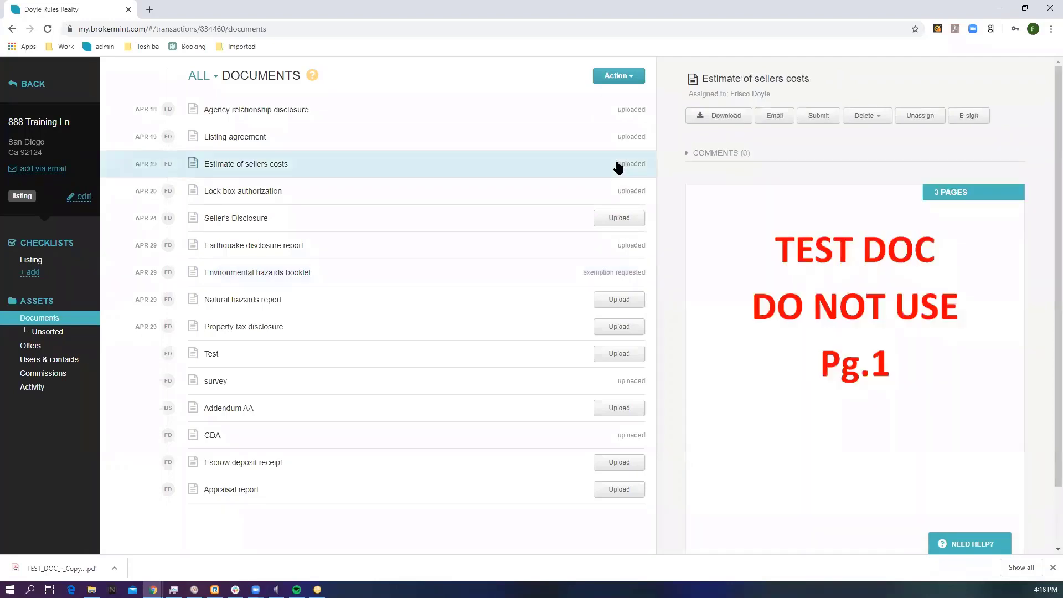
left_click(816, 116)
left_click(626, 84)
left_click(616, 98)
left_click(394, 193)
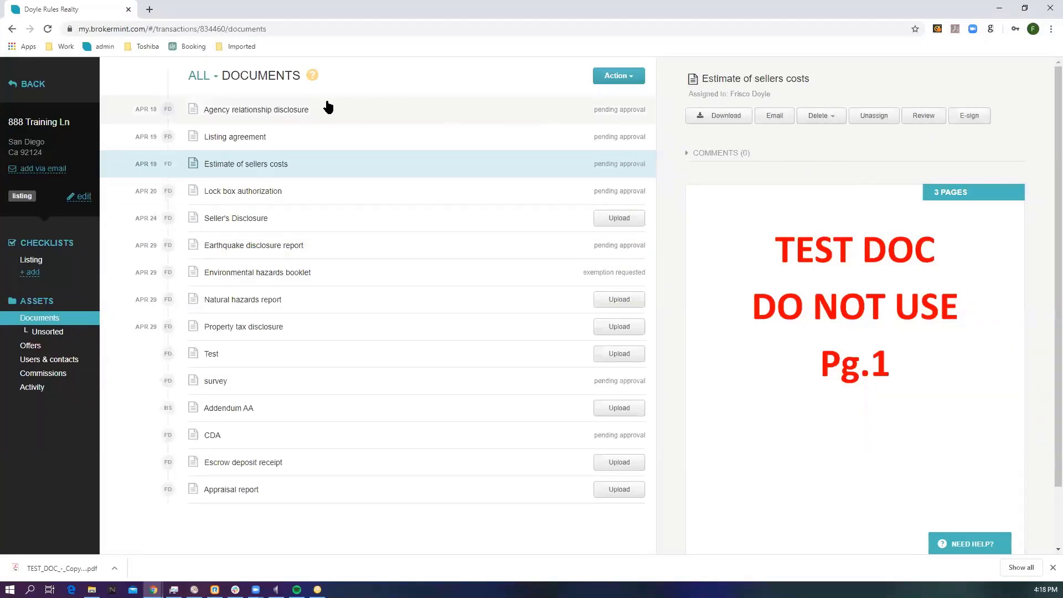
Step: Open the document review for the 888 Training Ln, San Diego transaction submitted Apr 17, 2020 from the documents awaiting approval
left_click(33, 84)
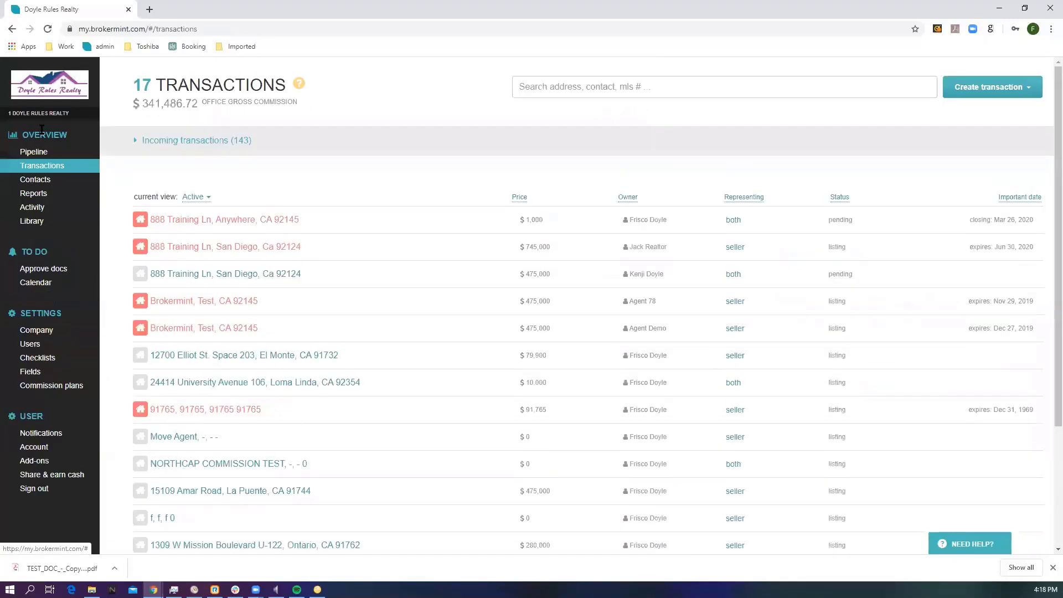
left_click(34, 271)
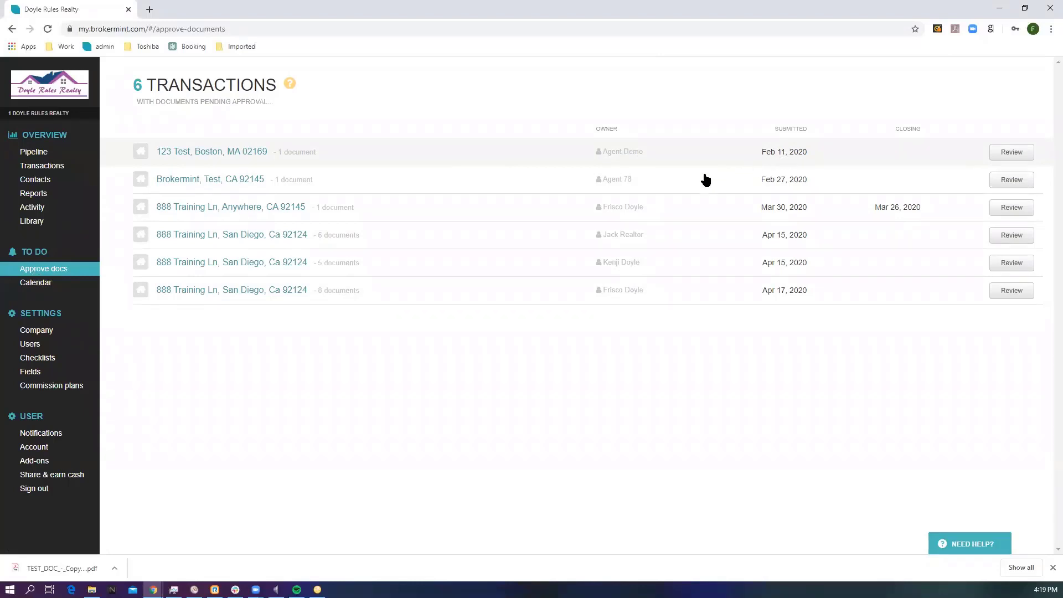
left_click(260, 291)
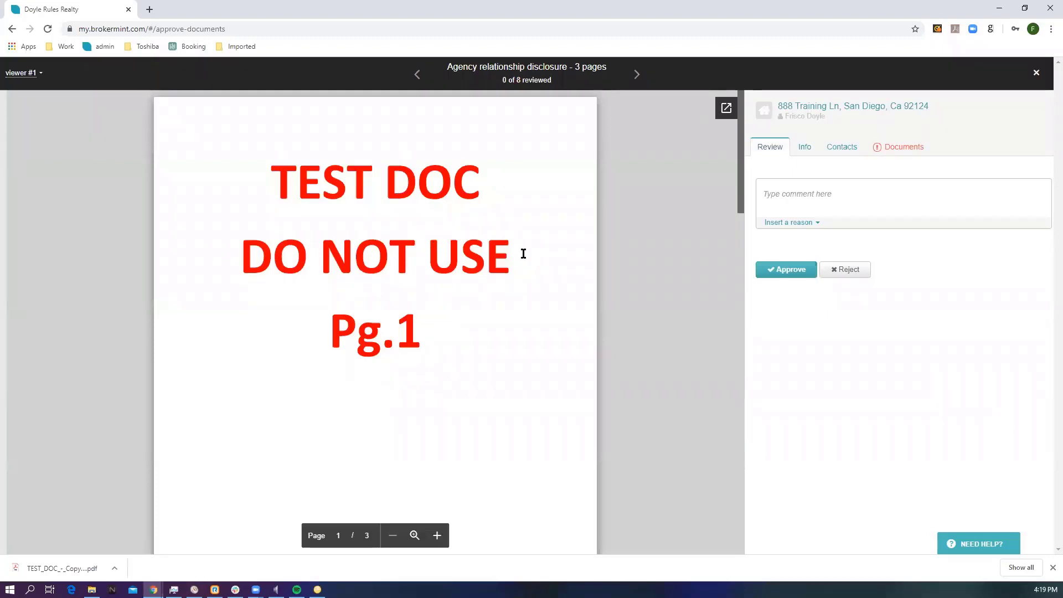
Step: Examine the transaction's general info and dates, its contacts, and its pending, missing and unsorted documents within the review
left_click(790, 186)
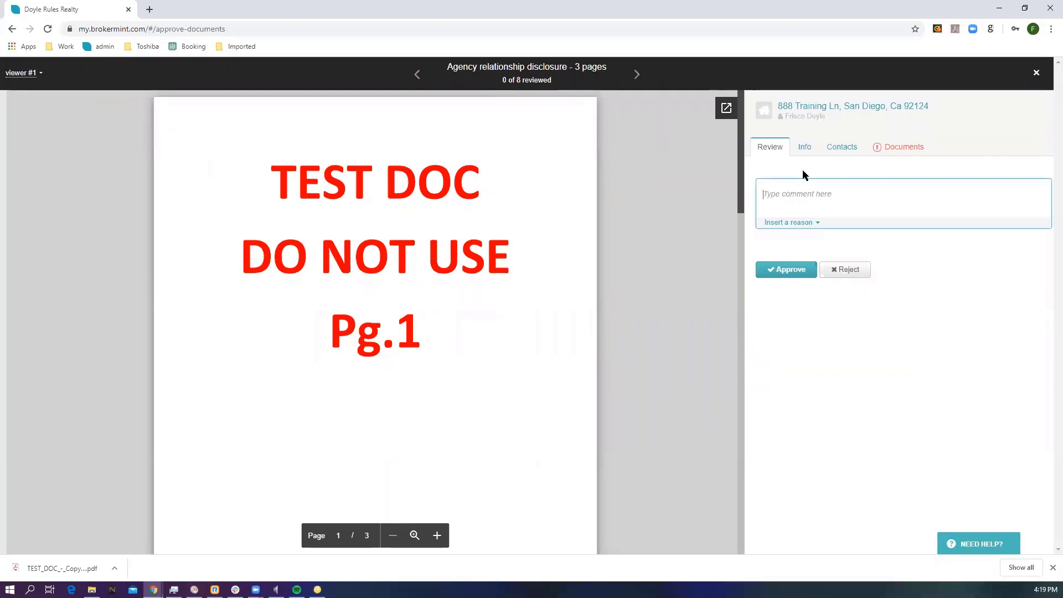
left_click(810, 151)
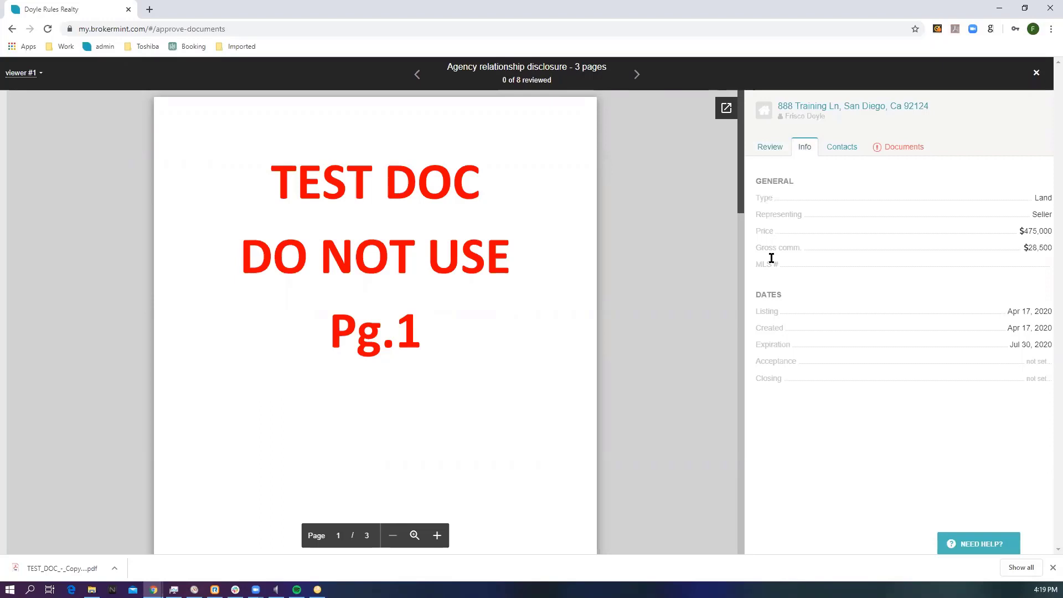
left_click(840, 149)
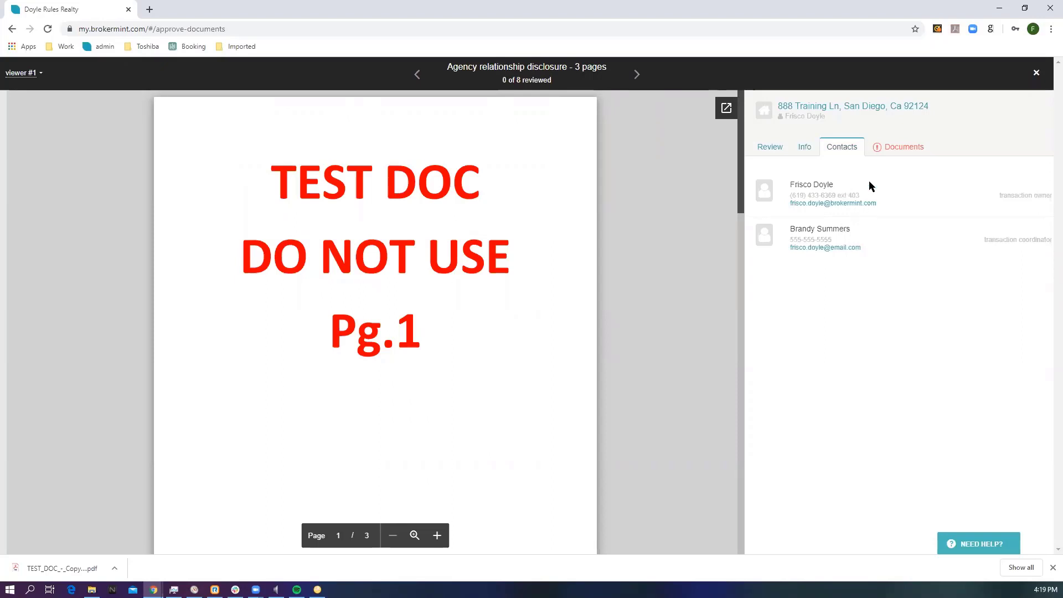
left_click(901, 146)
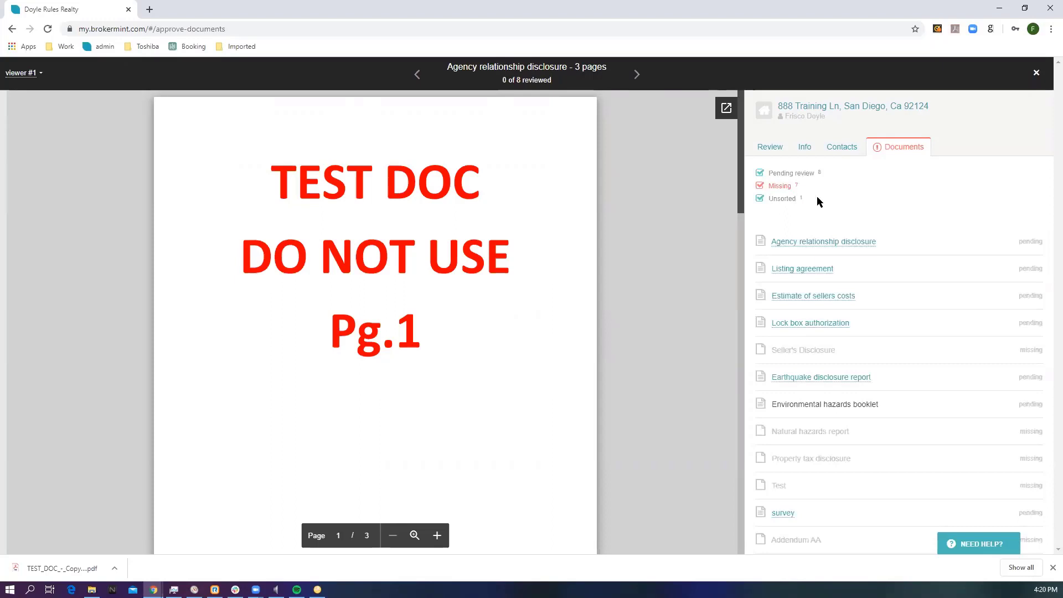
Step: Approve the Agency relationship disclosure and reject the Listing agreement with the comment "Comment"
left_click(768, 149)
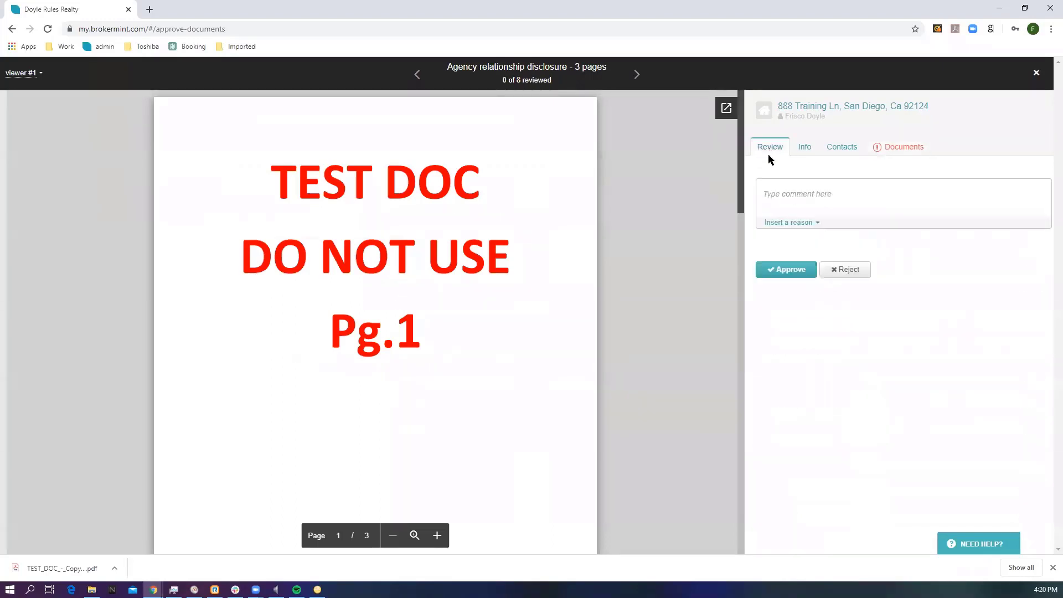
left_click(786, 270)
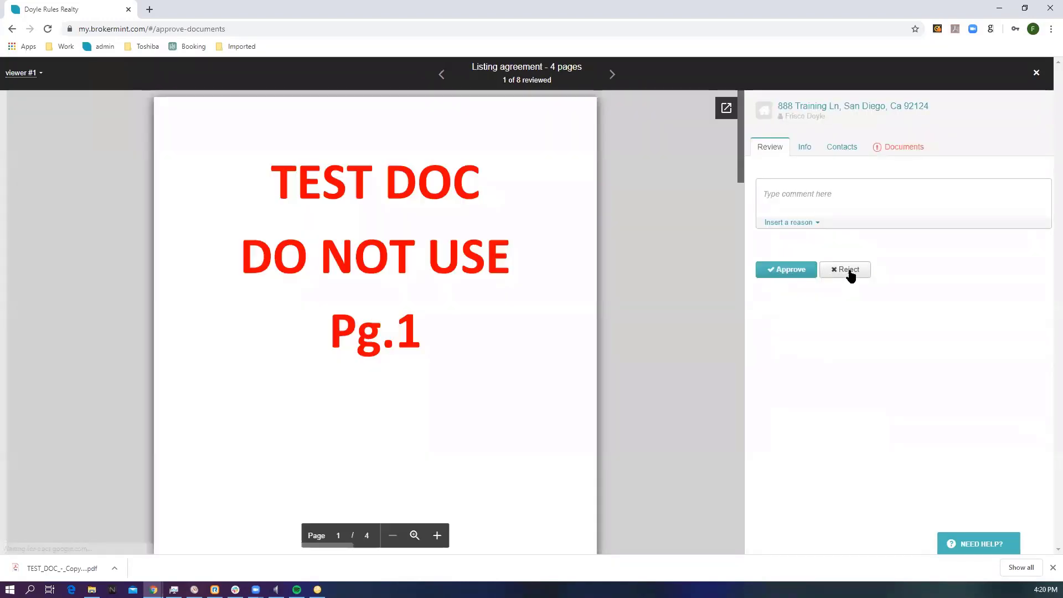
left_click(849, 274)
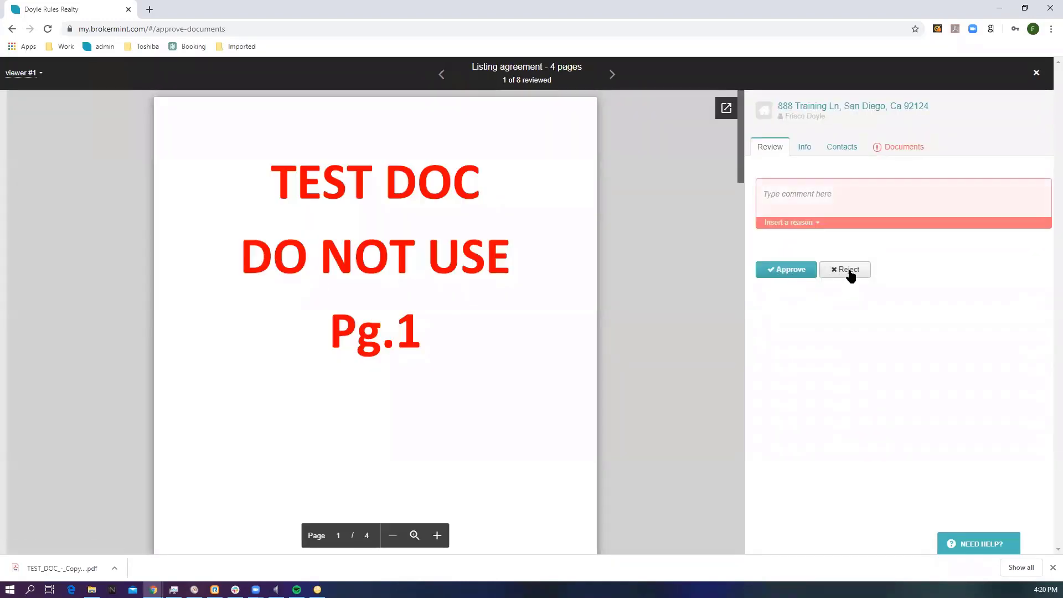
left_click(802, 196)
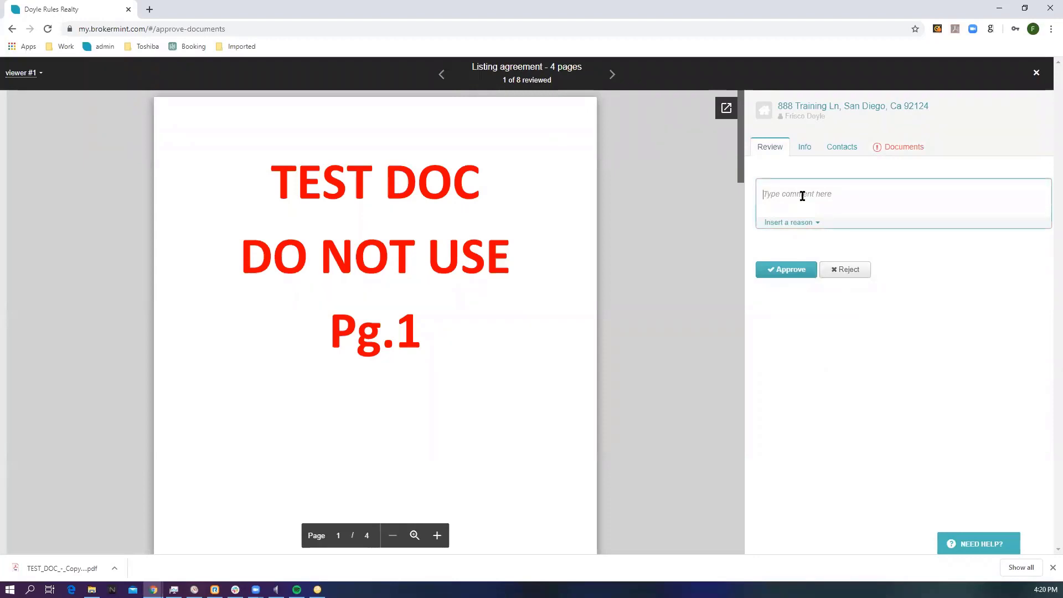
type("Comment")
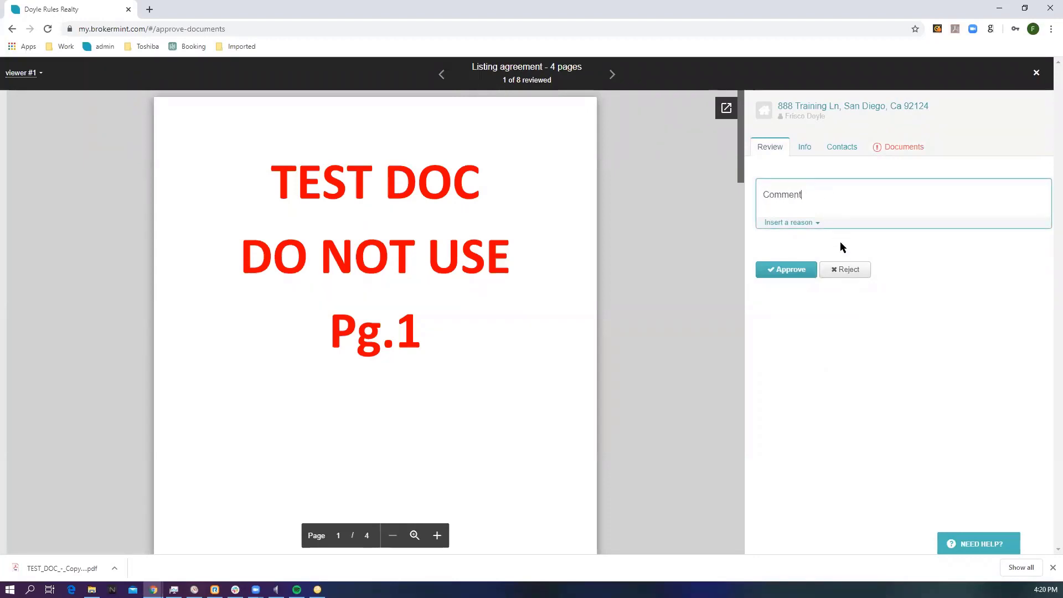
left_click(844, 269)
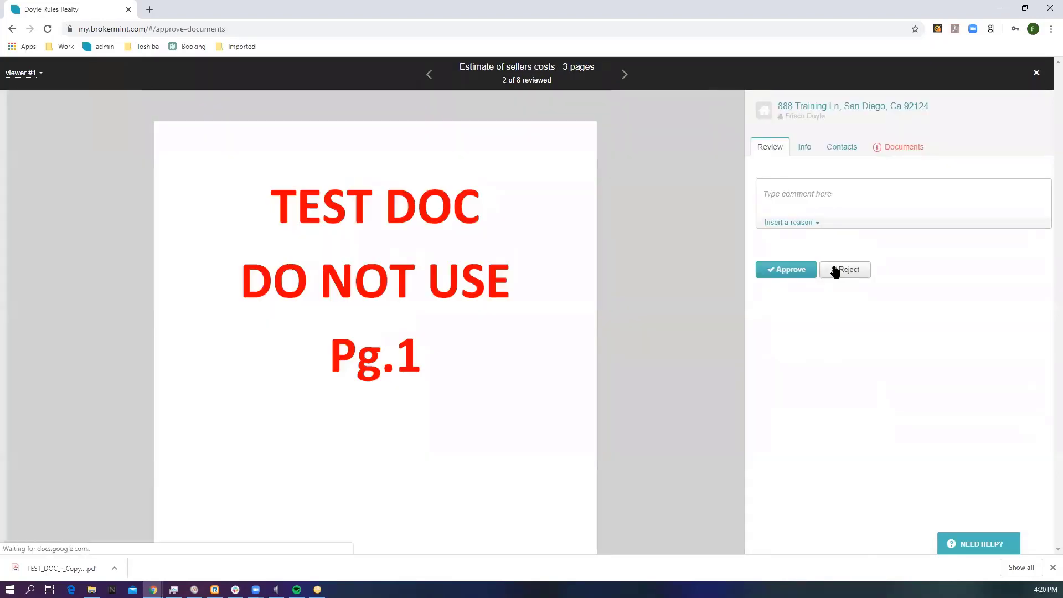
Step: Approve the Estimate of sellers costs, Lock box authorization and Earthquake disclosure report
left_click(781, 269)
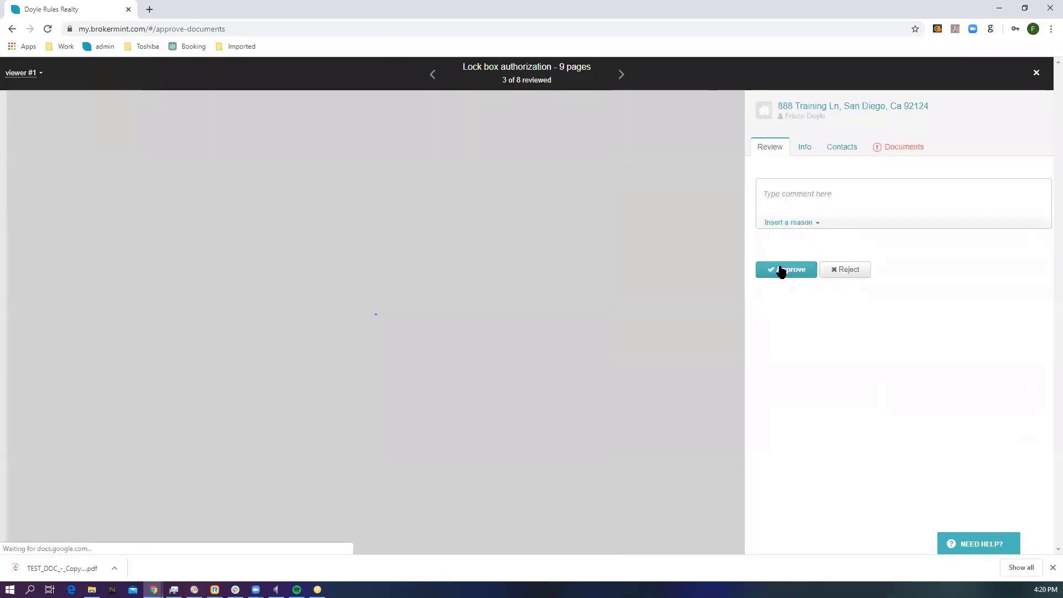
left_click(782, 270)
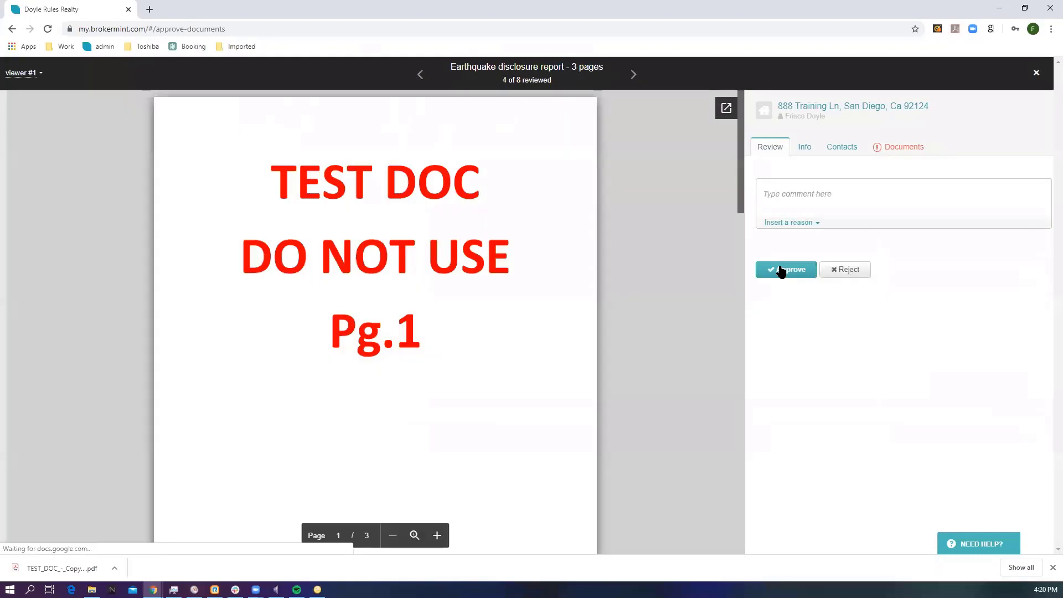
left_click(781, 270)
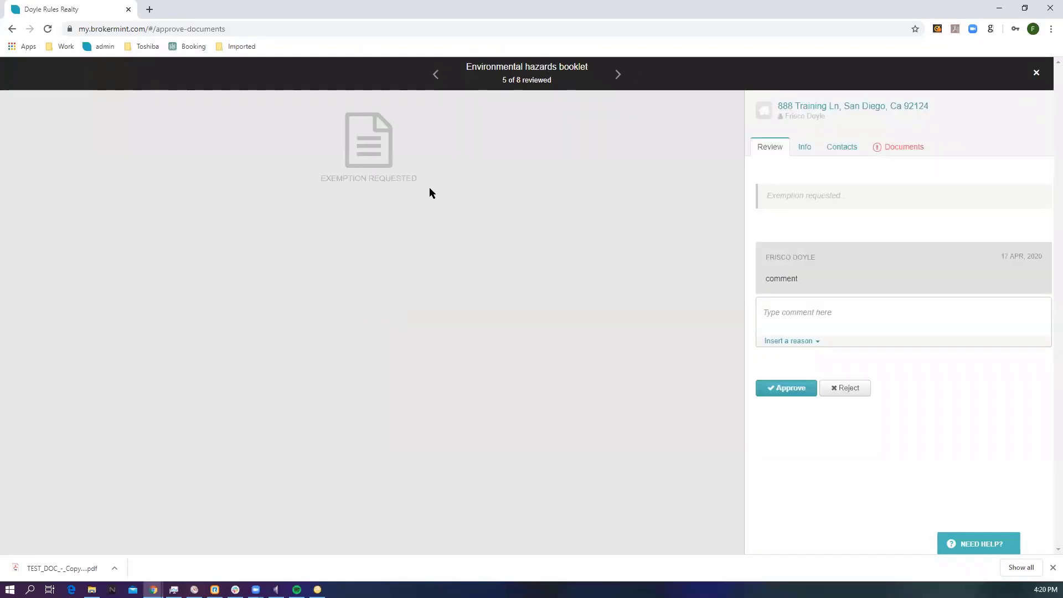
Step: Reject the exemption request for the Environmental hazards booklet with the comment "comment back"
left_click_drag(423, 183, 320, 176)
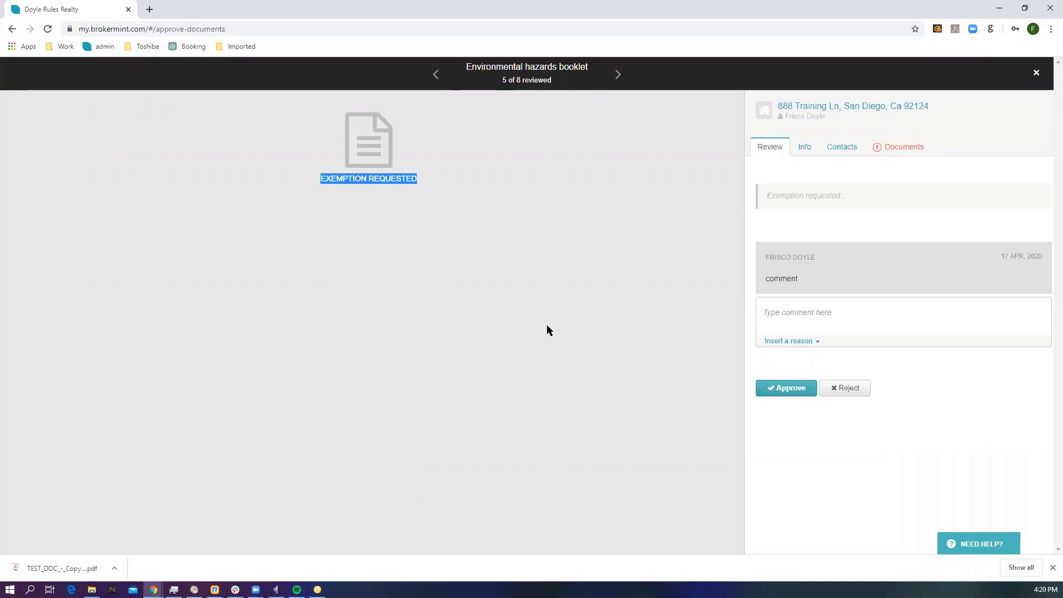
left_click(846, 390)
left_click(802, 312)
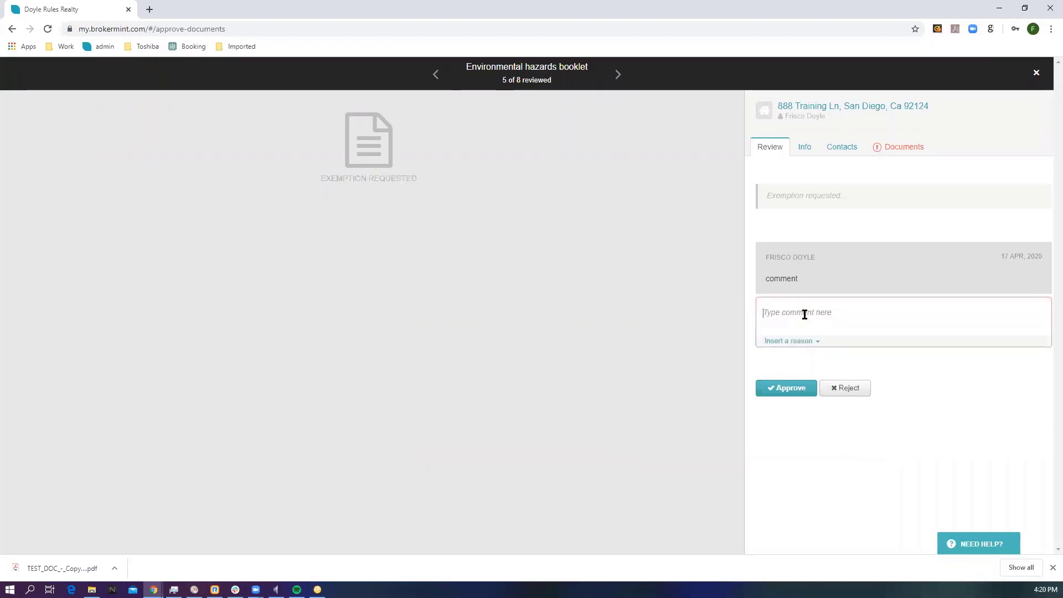
type("comm")
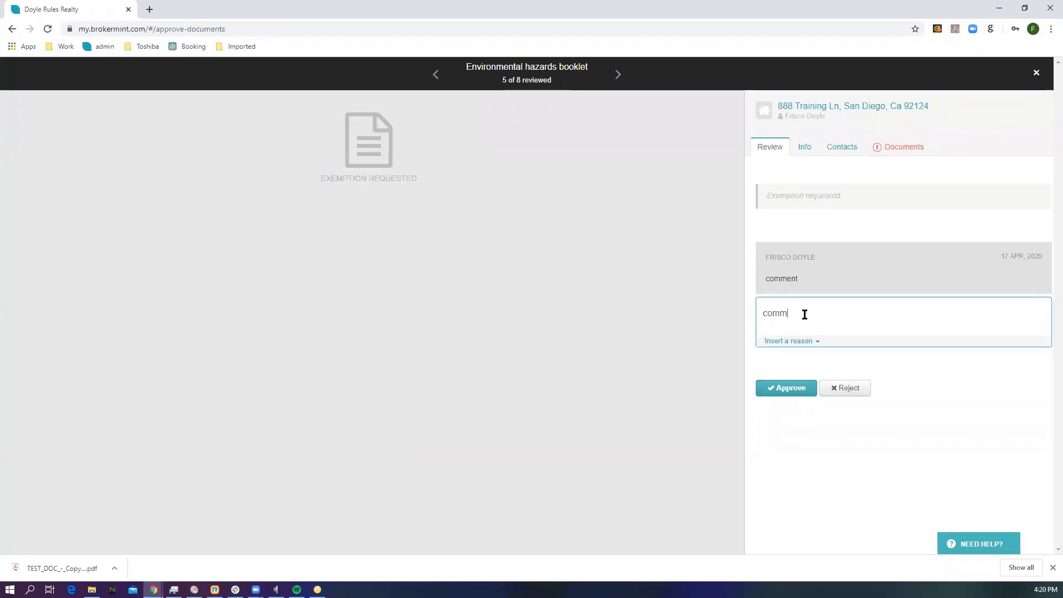
type("ent back")
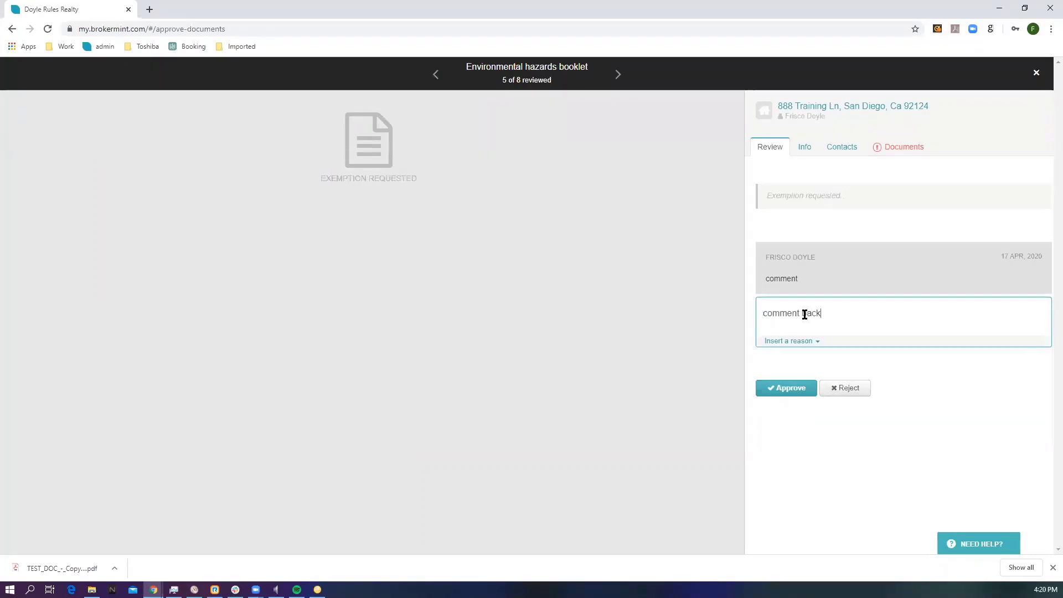
left_click(833, 386)
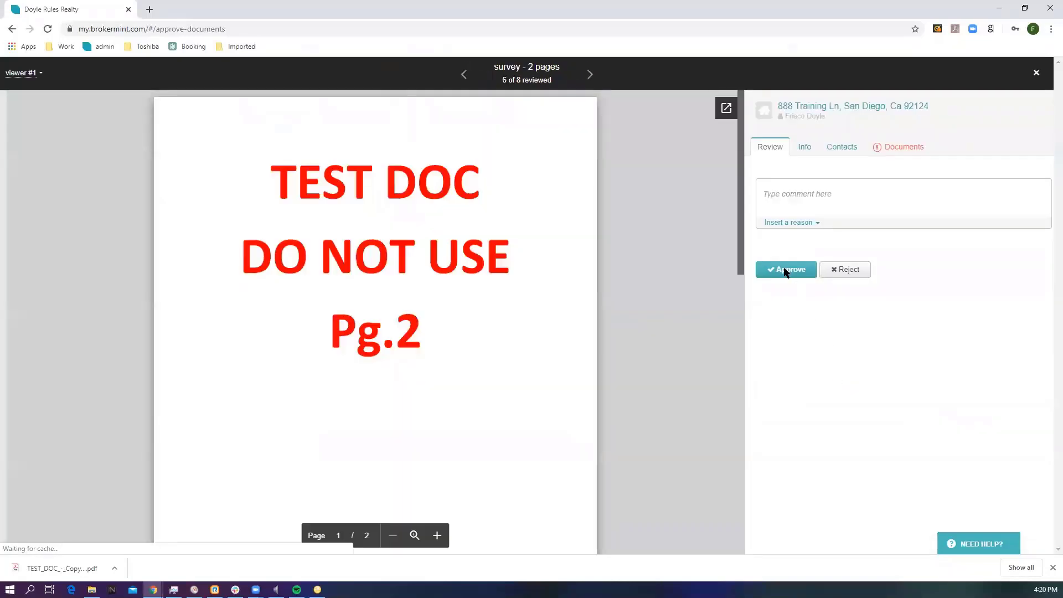
Step: Approve the survey and CDA documents, and submit the review results back to the agent
left_click(785, 271)
left_click(785, 272)
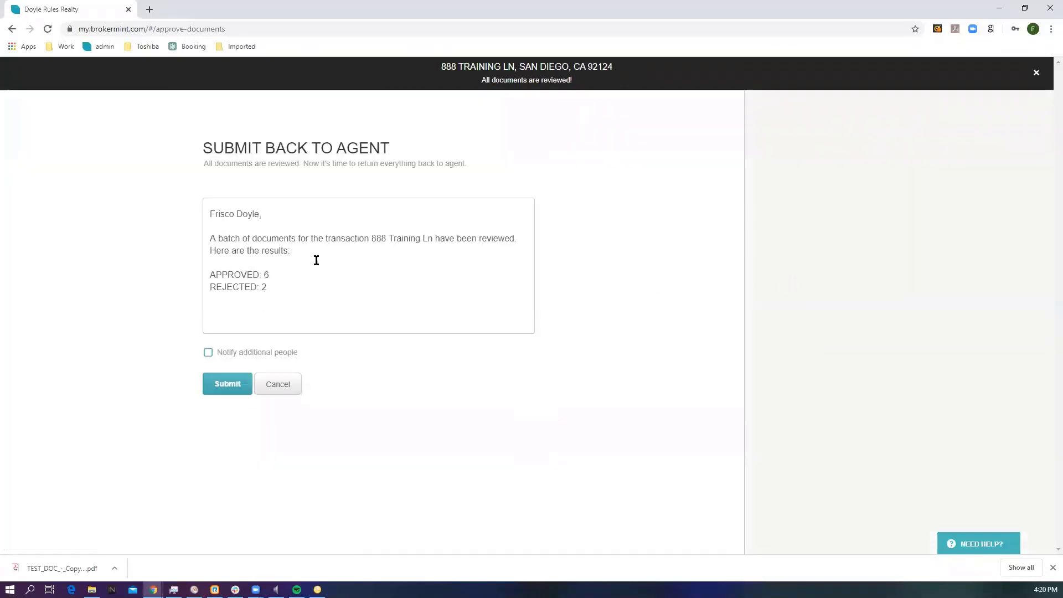
left_click(206, 215)
left_click_drag(323, 239, 432, 239)
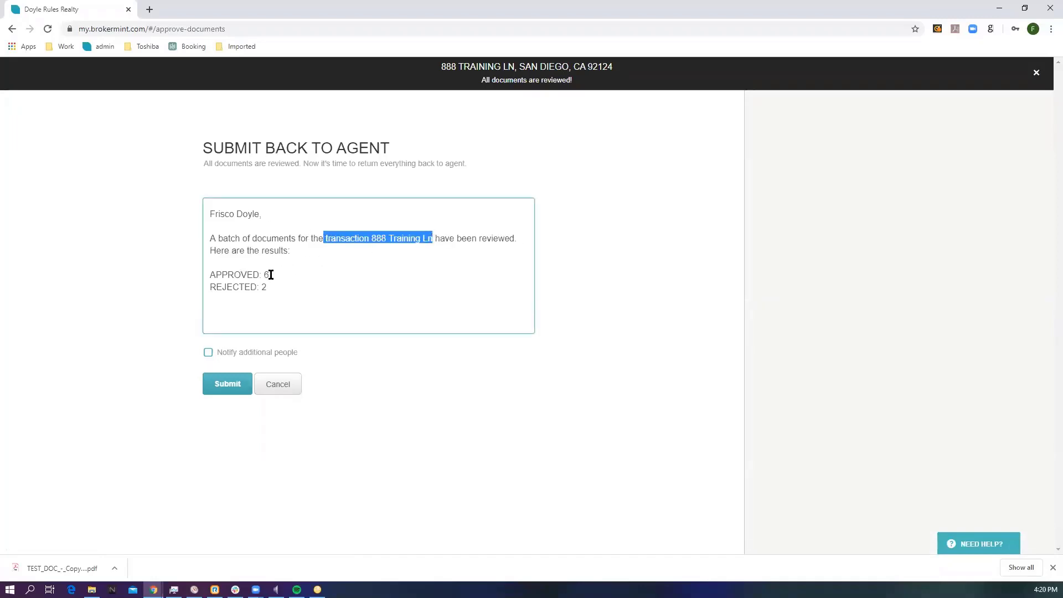
left_click_drag(271, 275, 291, 287)
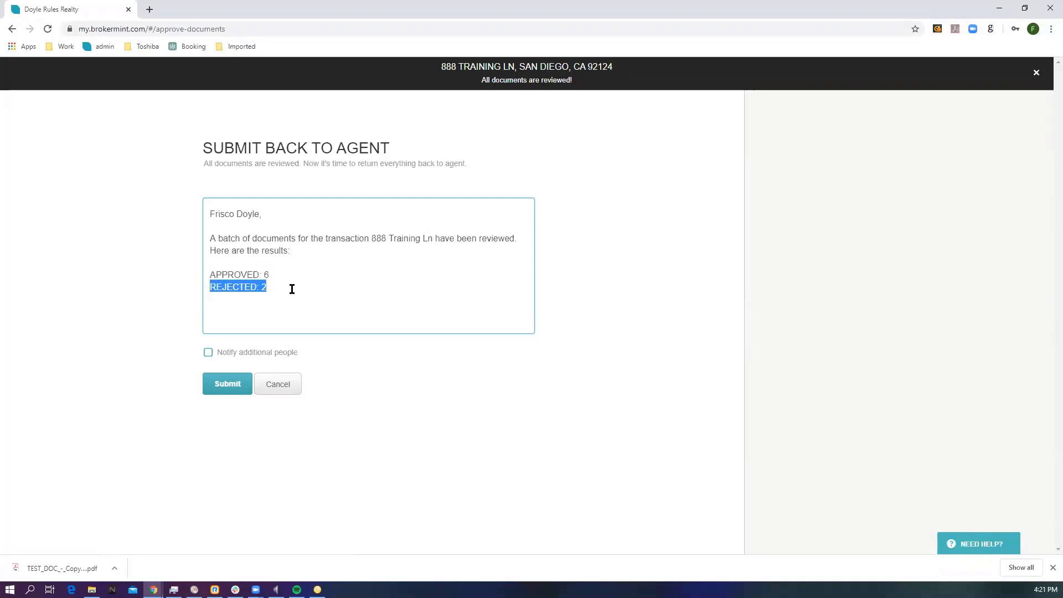
left_click(228, 384)
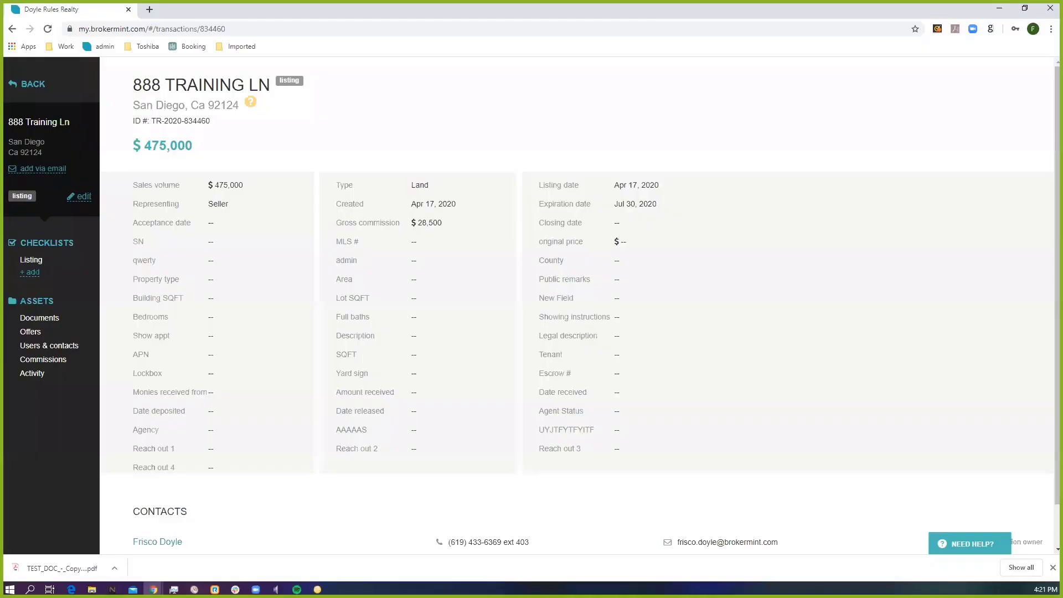
Step: Check the review statuses in the 888 Training Ln documents list and expand the comments on the Agency relationship disclosure
left_click(40, 320)
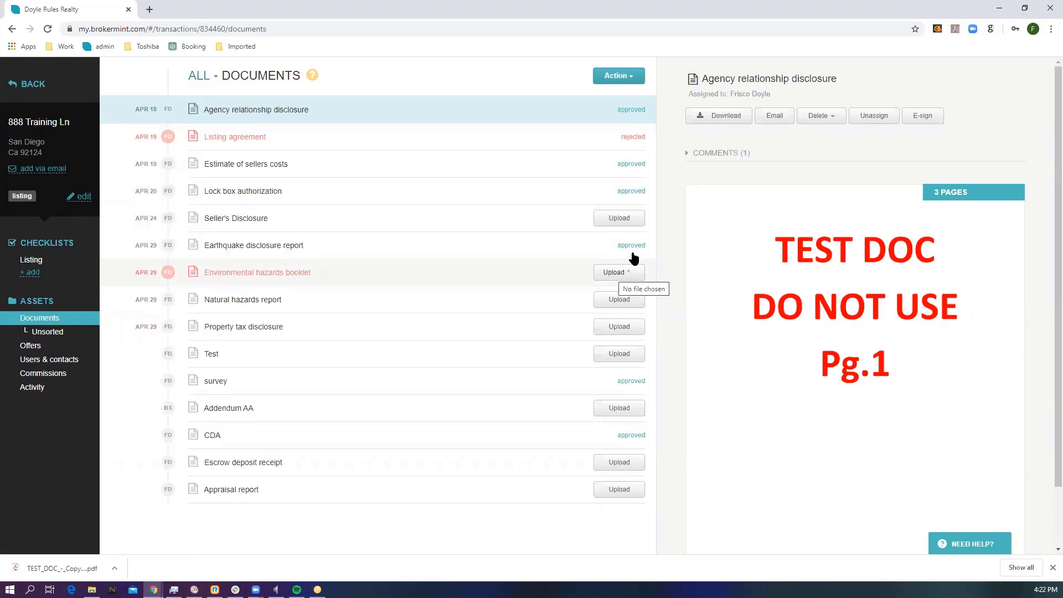
left_click(693, 155)
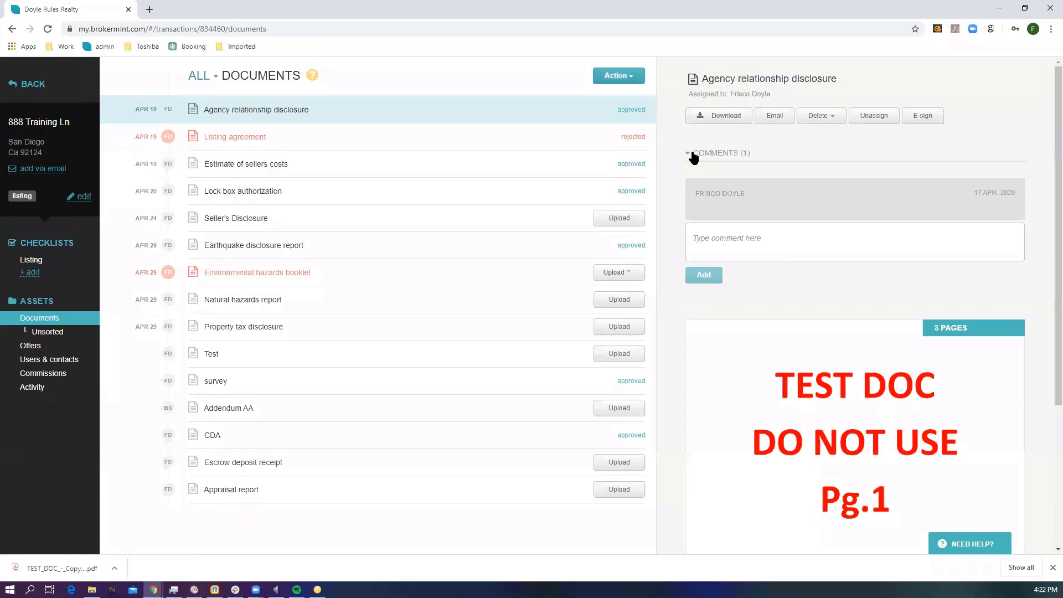
Step: Open the rejected Listing agreement and check its review comment
left_click(642, 137)
left_click(707, 156)
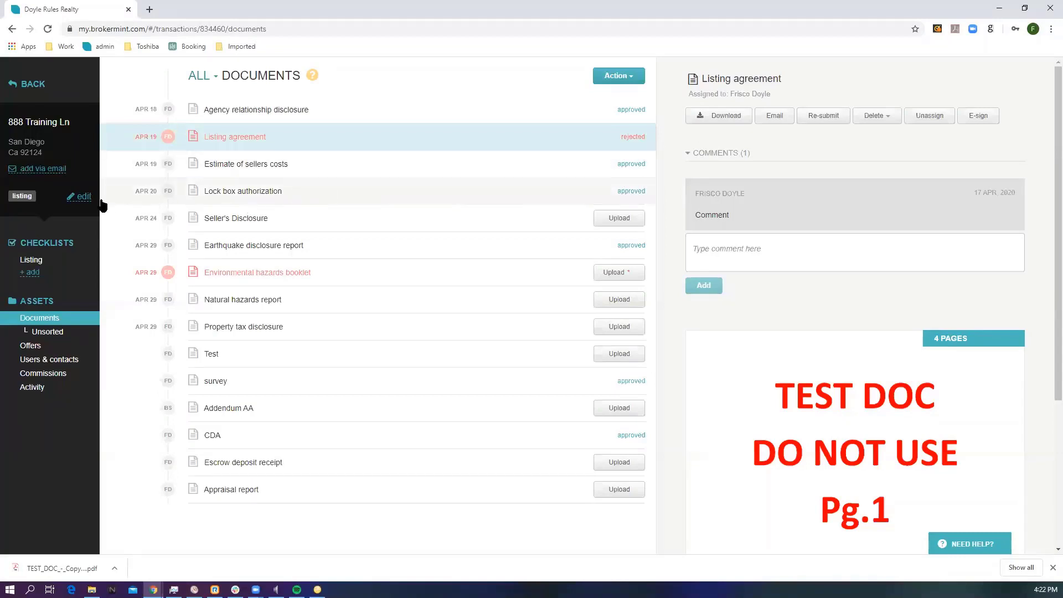
Step: Examine the buying-side representation options for switching the 888 Training Ln listing to pending, cancel without confirming, and review the transaction's other status actions
left_click(84, 198)
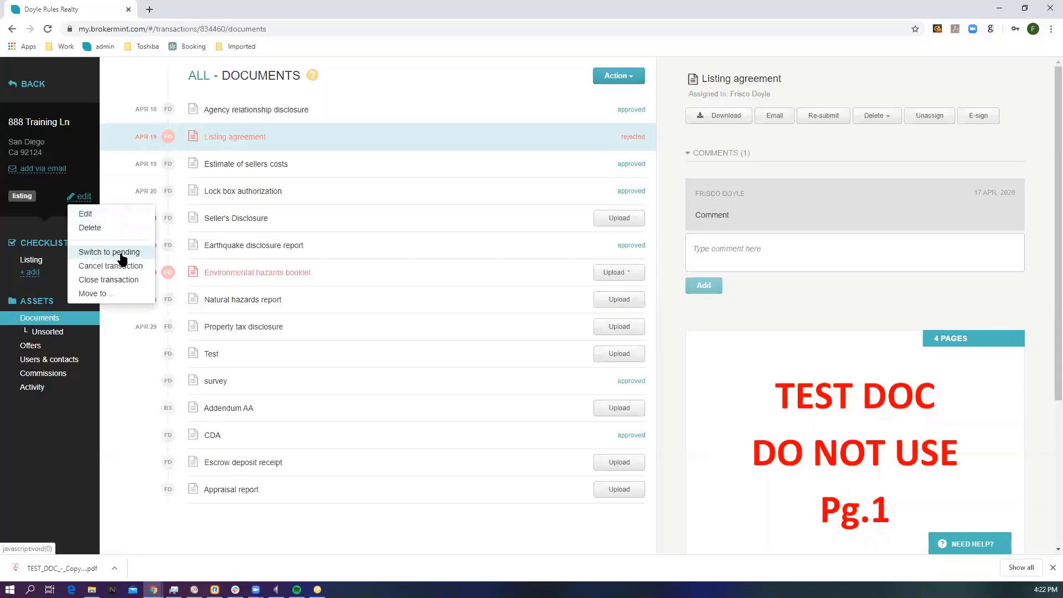
left_click(97, 254)
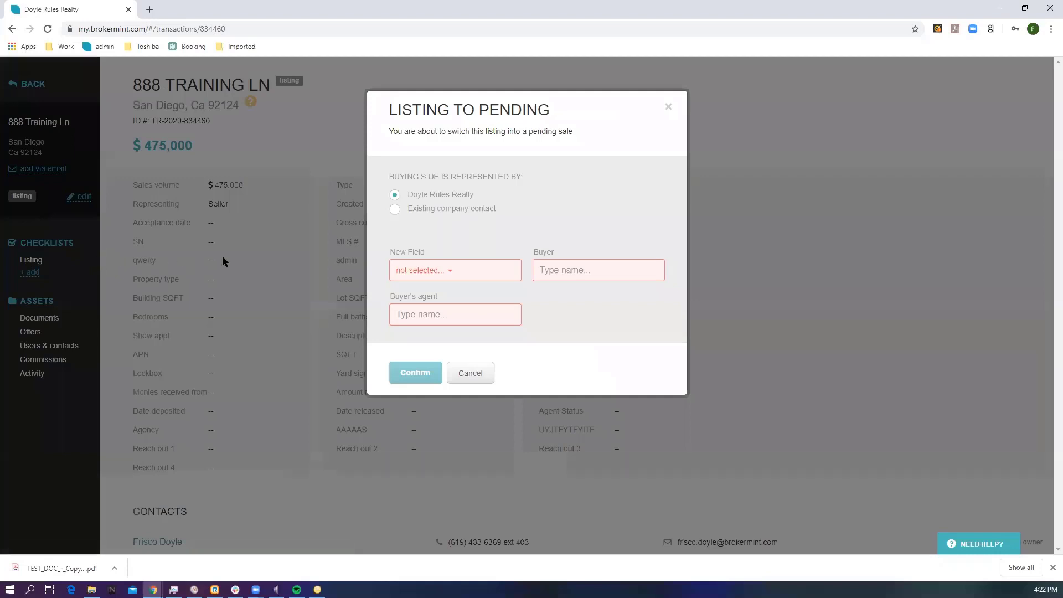
left_click_drag(388, 177, 513, 176)
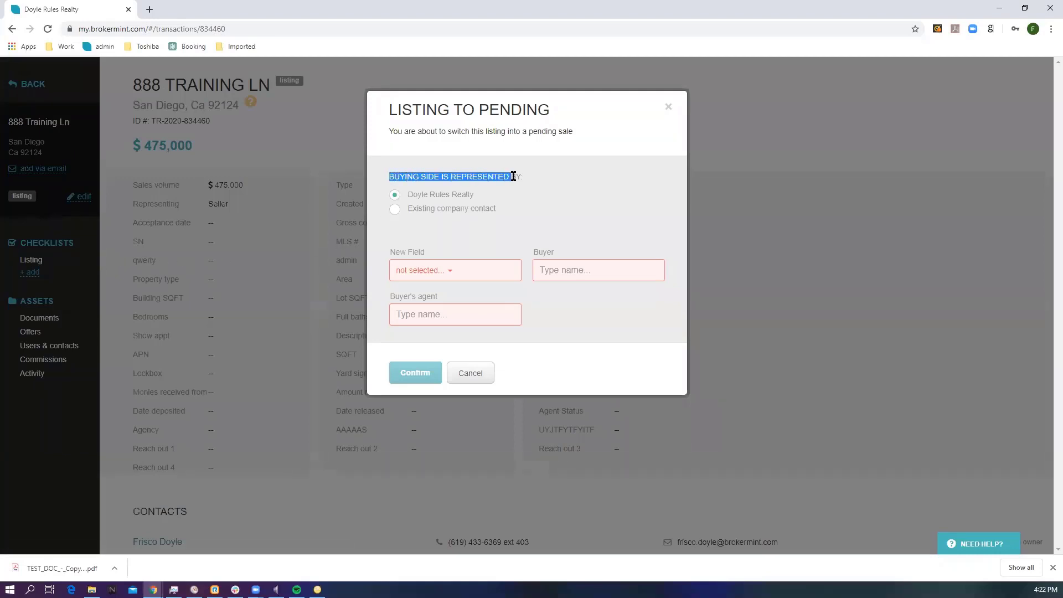
left_click(426, 211)
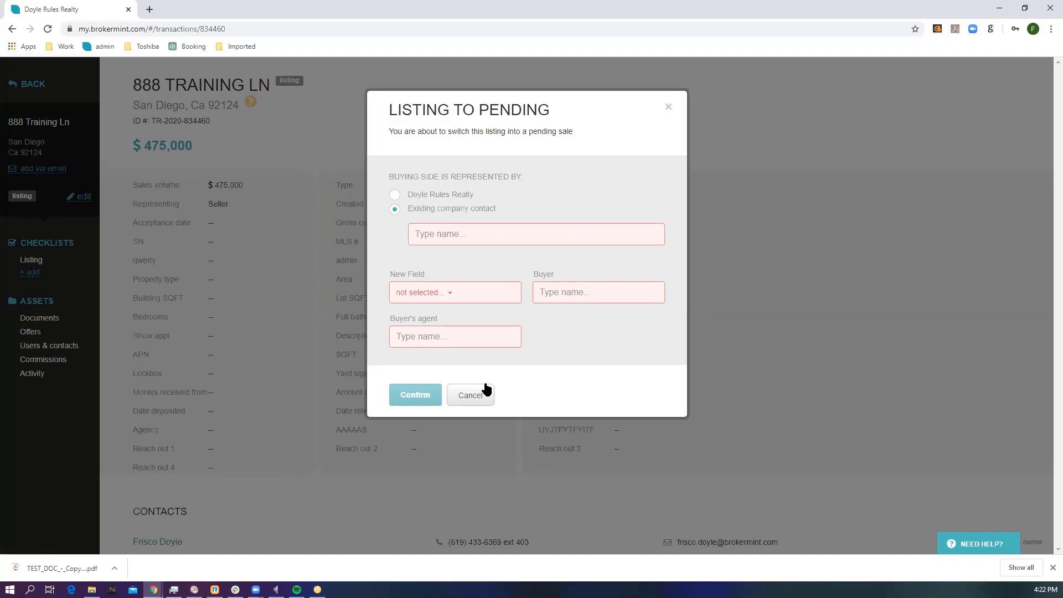
left_click(394, 195)
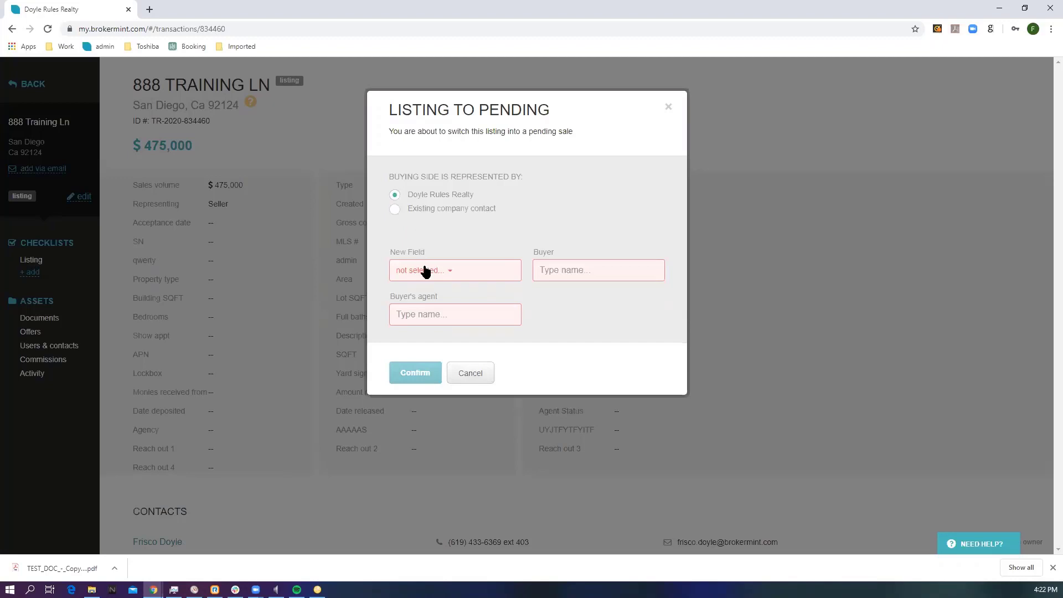
left_click(468, 374)
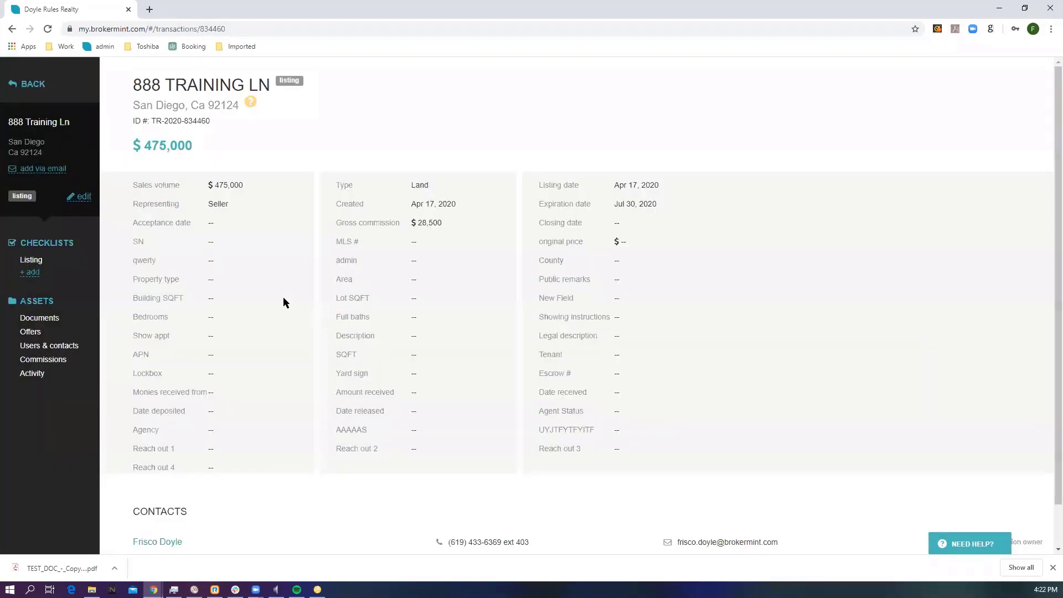
left_click(86, 198)
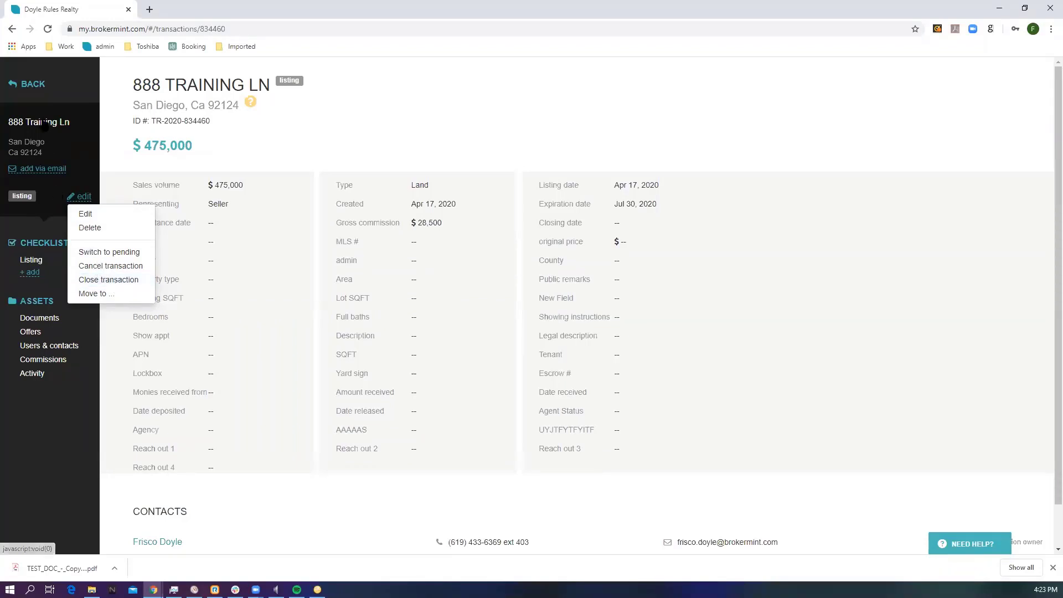
Step: Leave the transaction and review the listings, pending and closed stages in the pipeline, including the net income of the listings
left_click(30, 84)
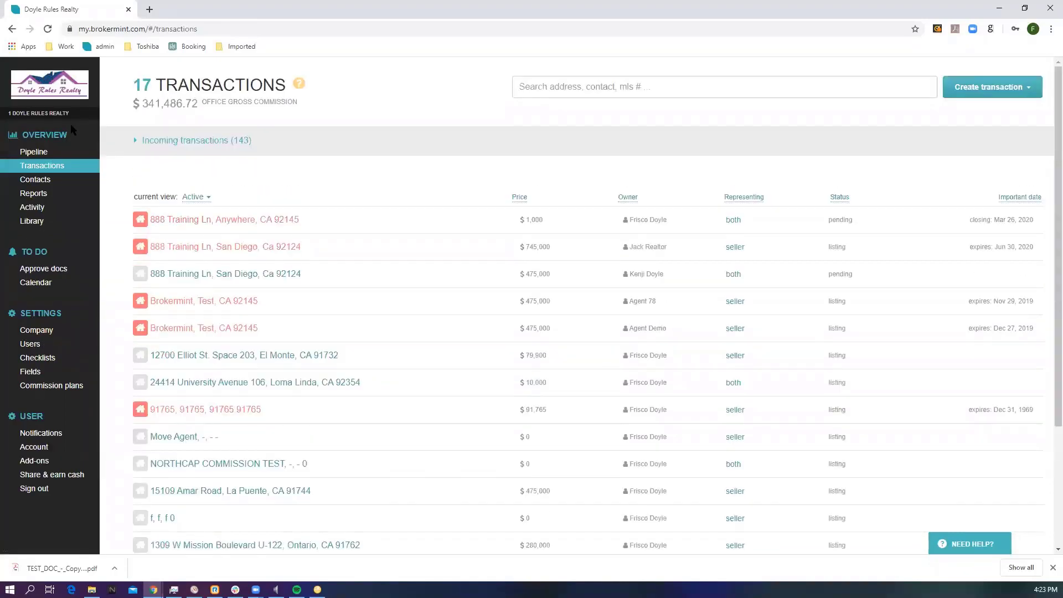
left_click(37, 154)
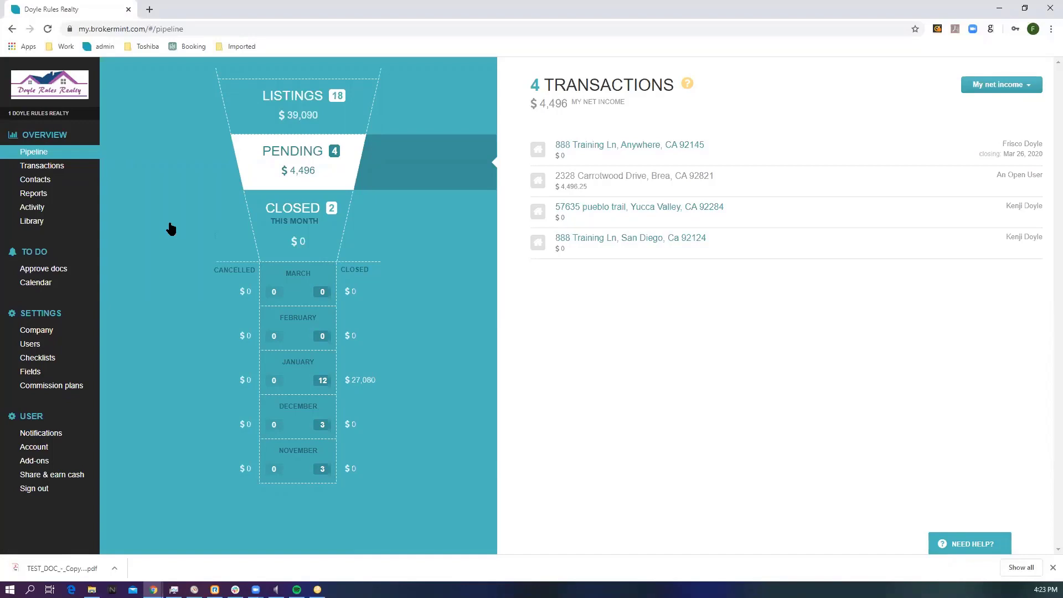
left_click(306, 123)
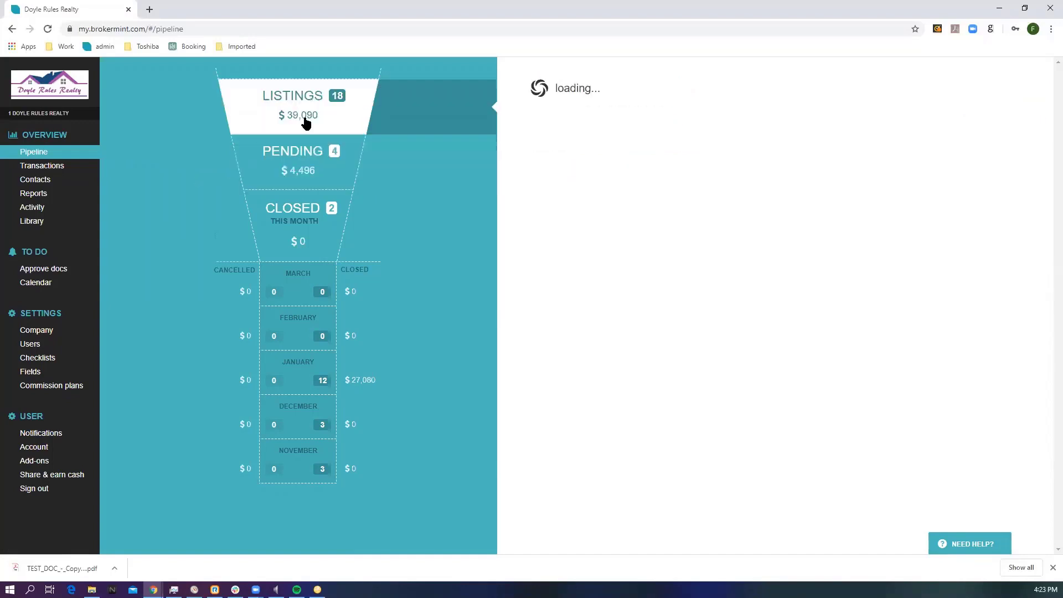
left_click(309, 154)
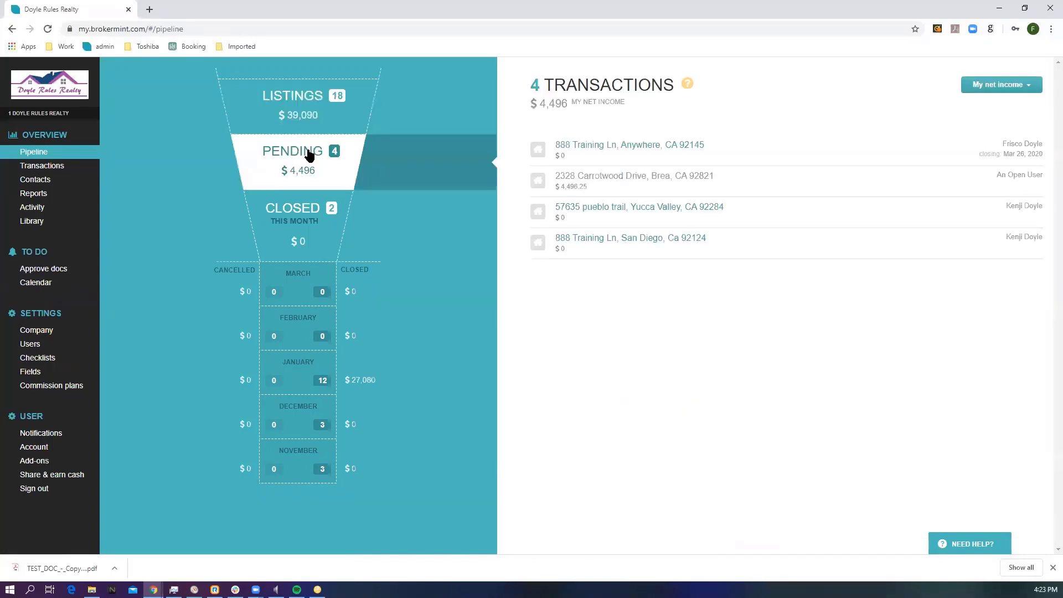
left_click(289, 216)
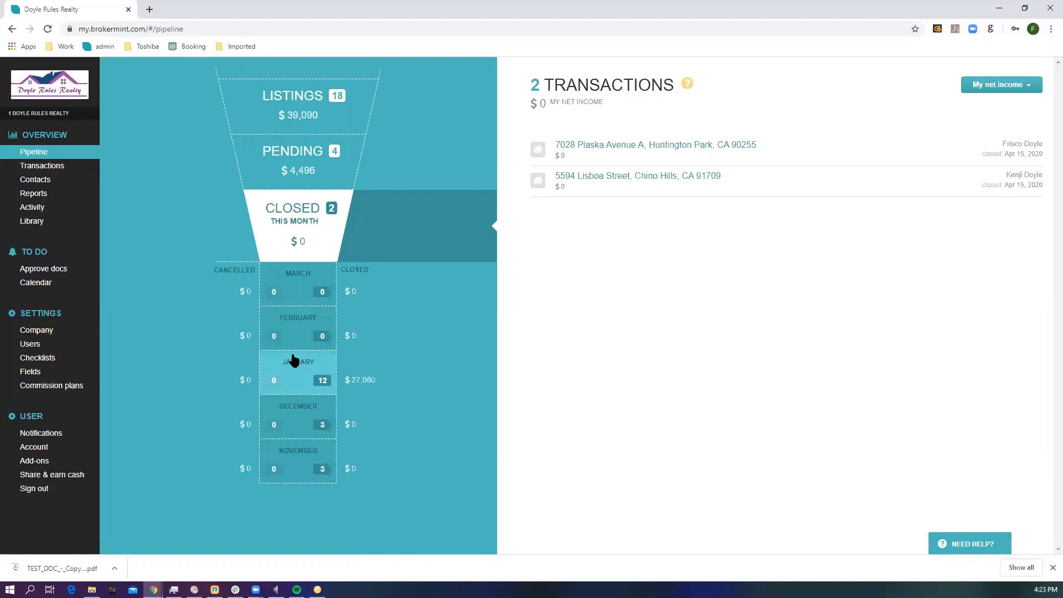
left_click(294, 119)
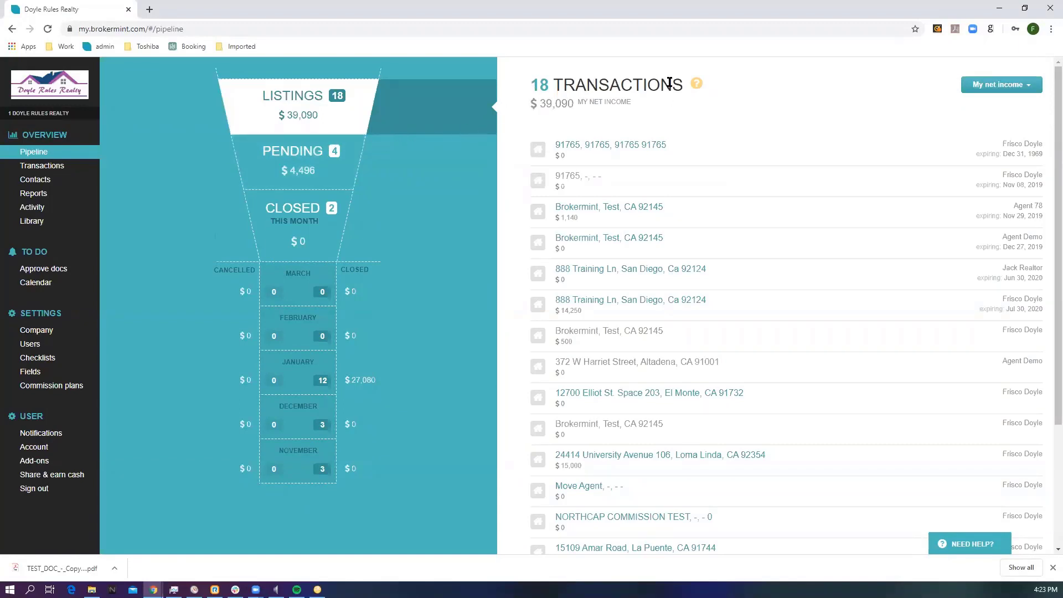
left_click_drag(632, 98, 540, 104)
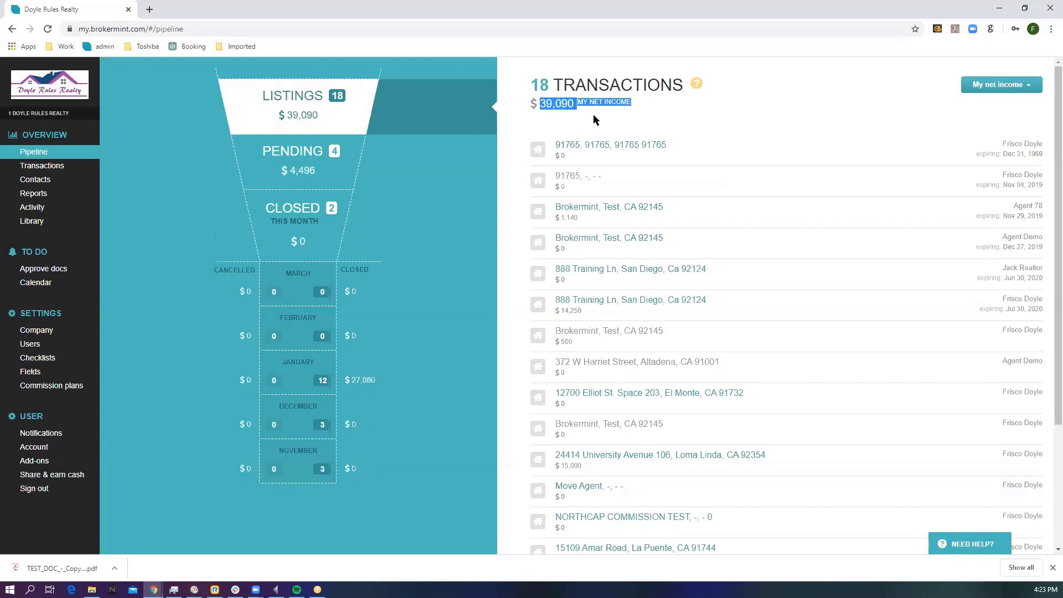
left_click(636, 113)
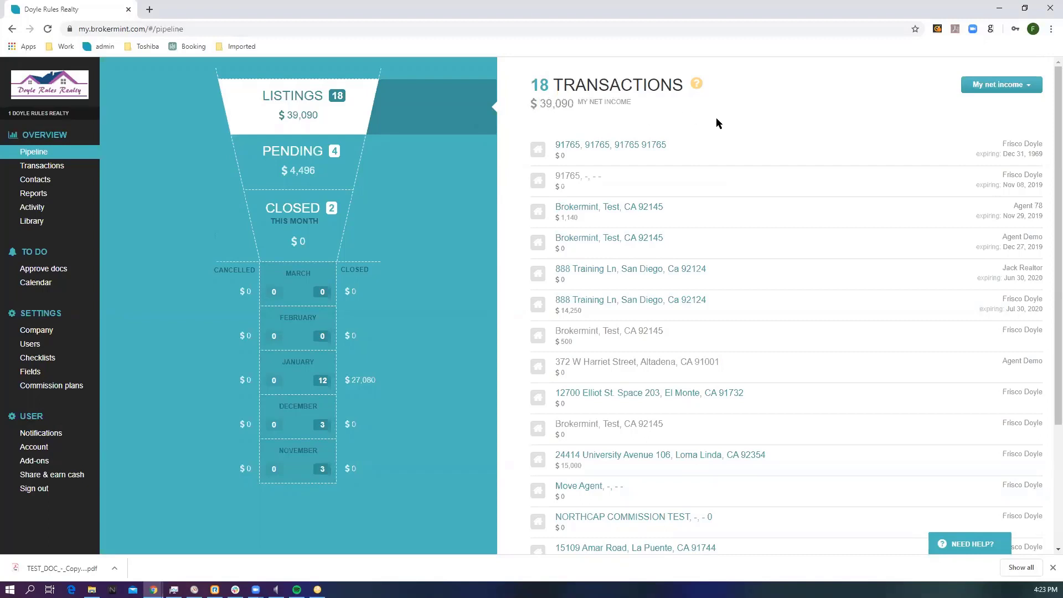
Step: Switch the pipeline amounts to Office net and check the total for the listings
left_click(1017, 86)
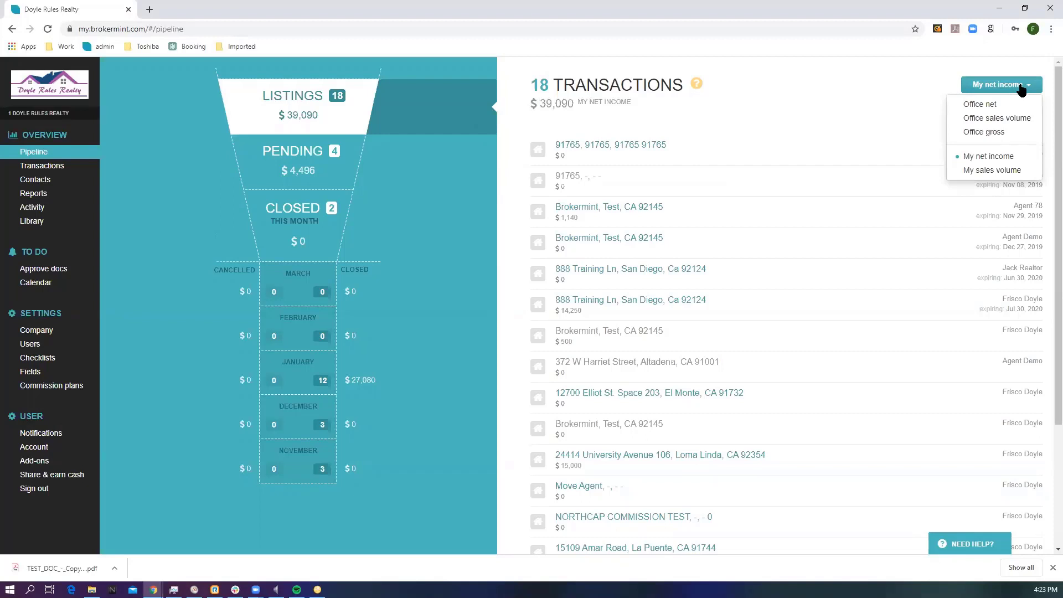
left_click(983, 106)
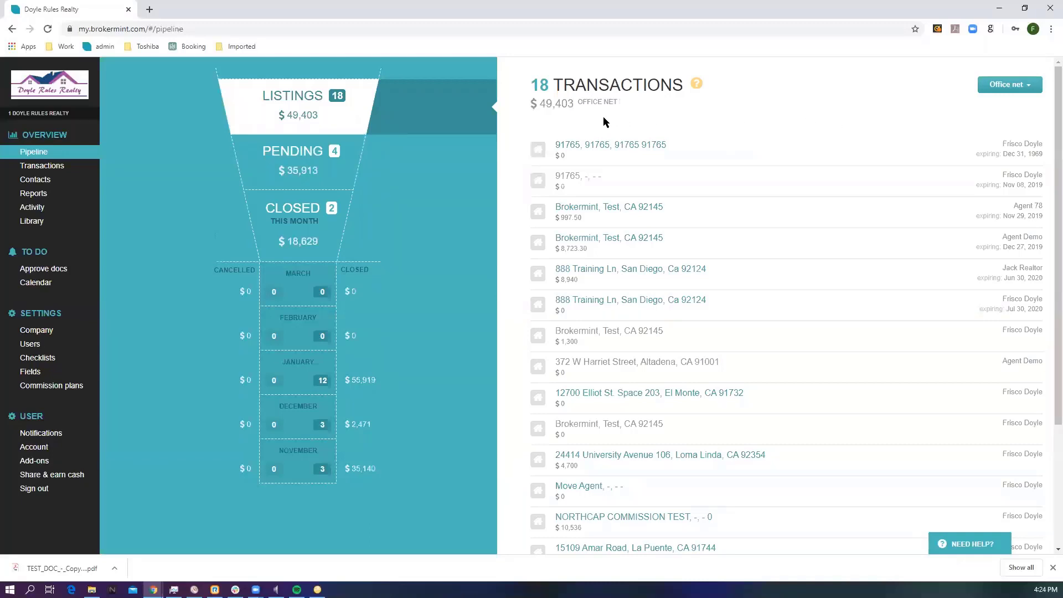
left_click_drag(565, 105, 571, 105)
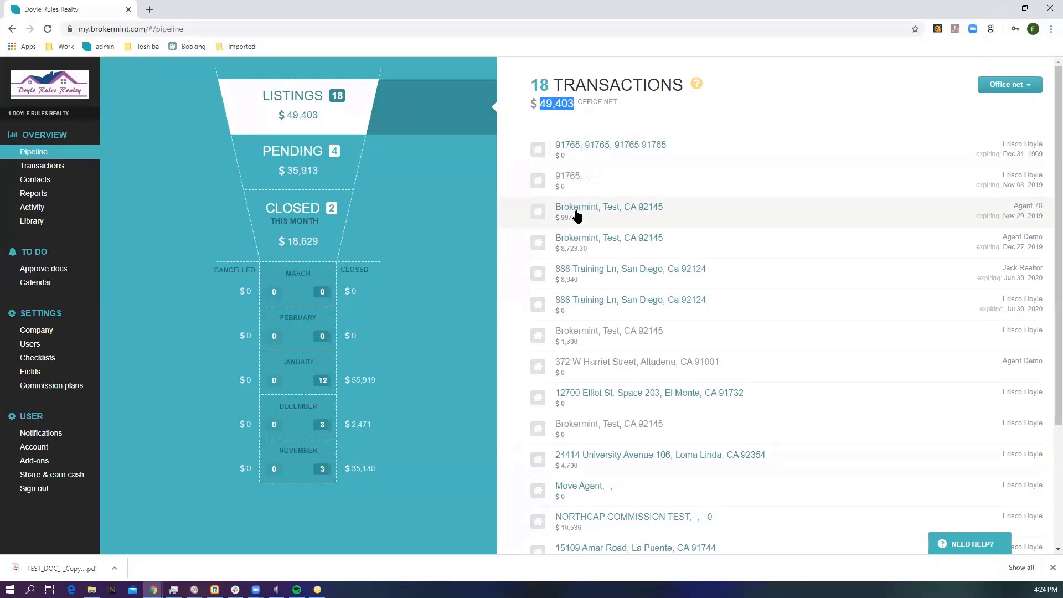
Step: View the details of the Brokermint, Test listing expiring Nov 29, 2019, and return to the transactions list
left_click(606, 209)
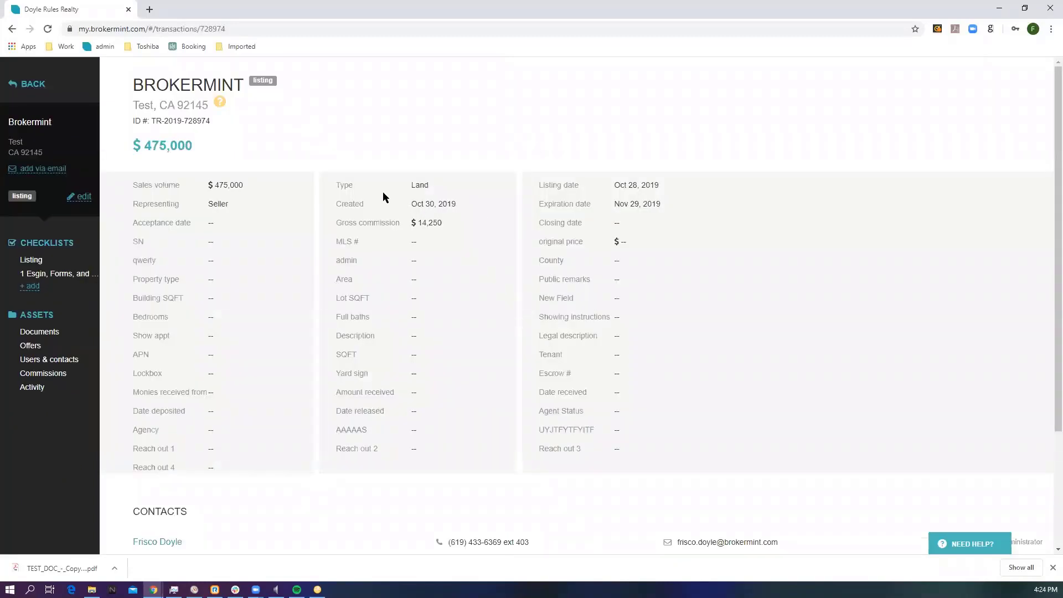
left_click(49, 85)
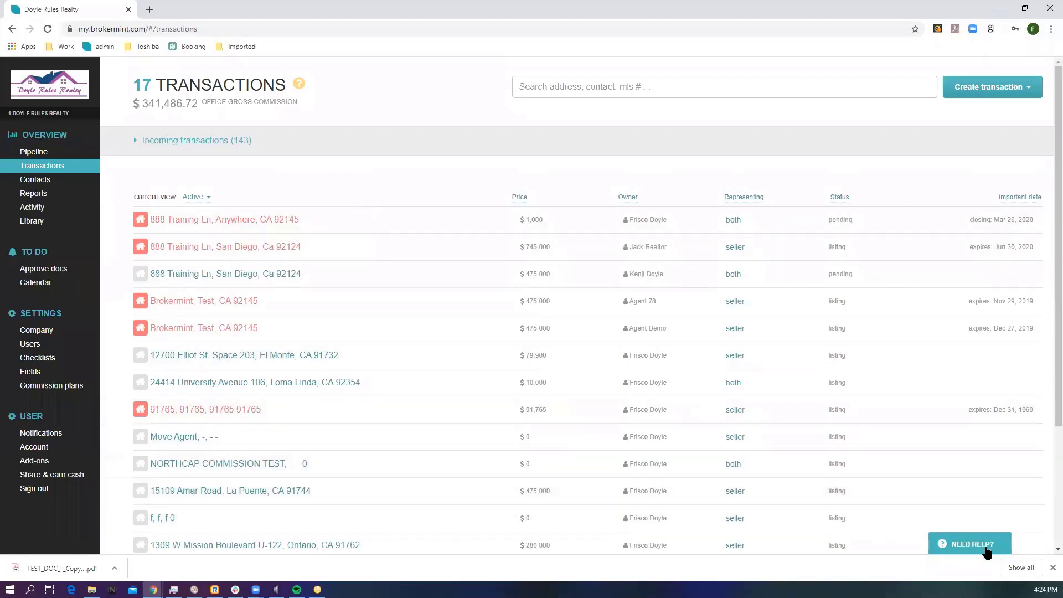
Step: Open the Brokermint user guide from the help options, look over its topics, and return to the transactions list
left_click(968, 546)
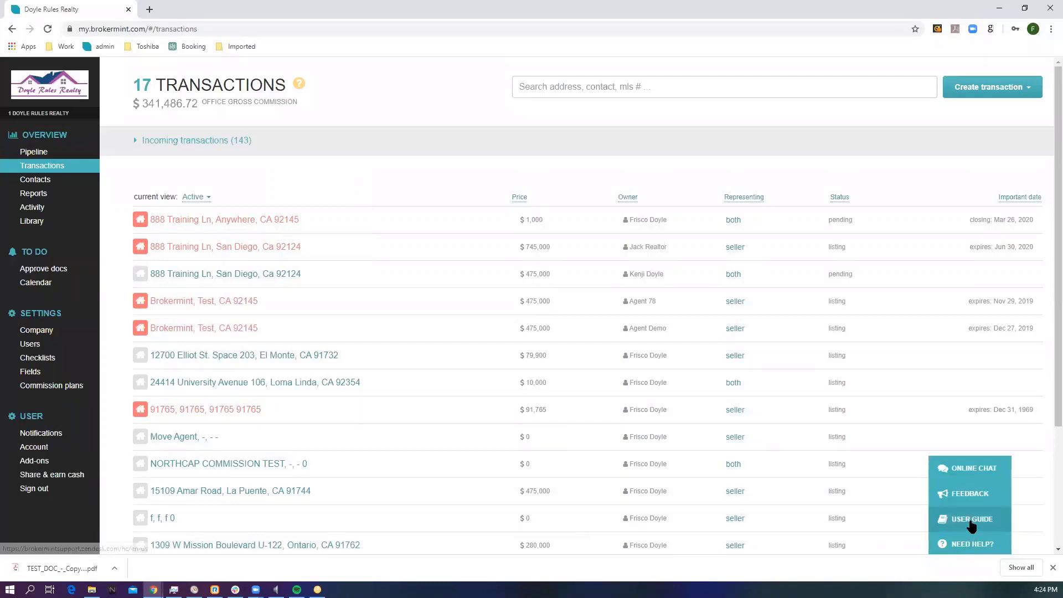
left_click(970, 520)
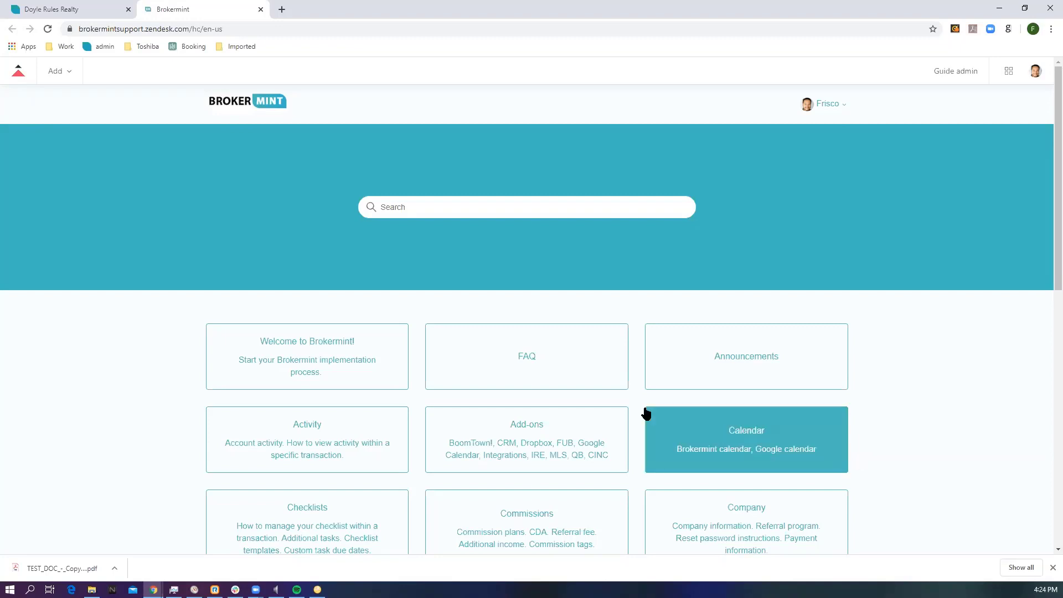
left_click(83, 10)
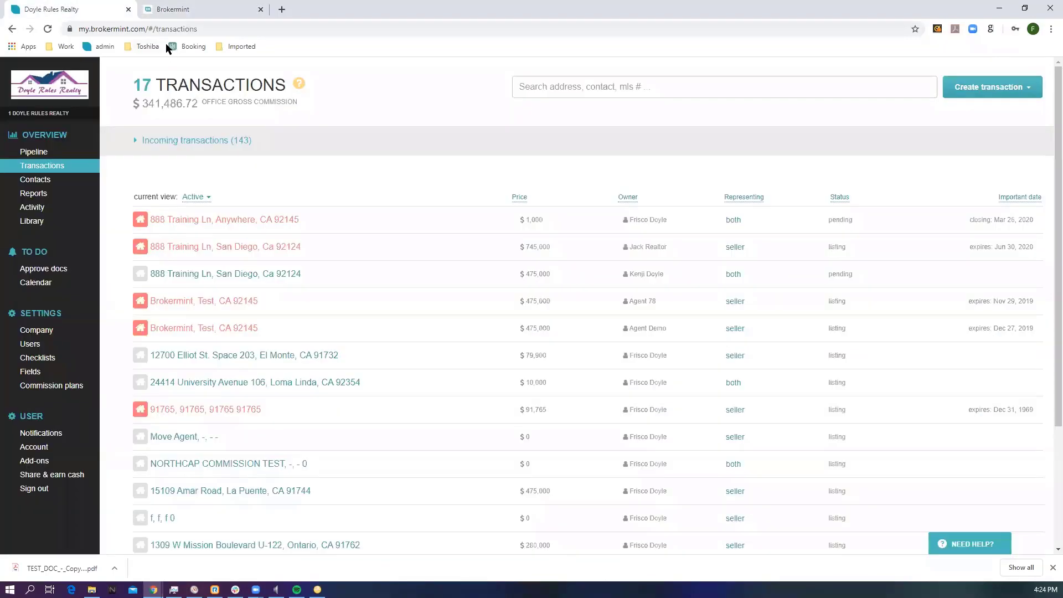
Step: Open an online chat with live customer support from the help options
mouse_move(394, 228)
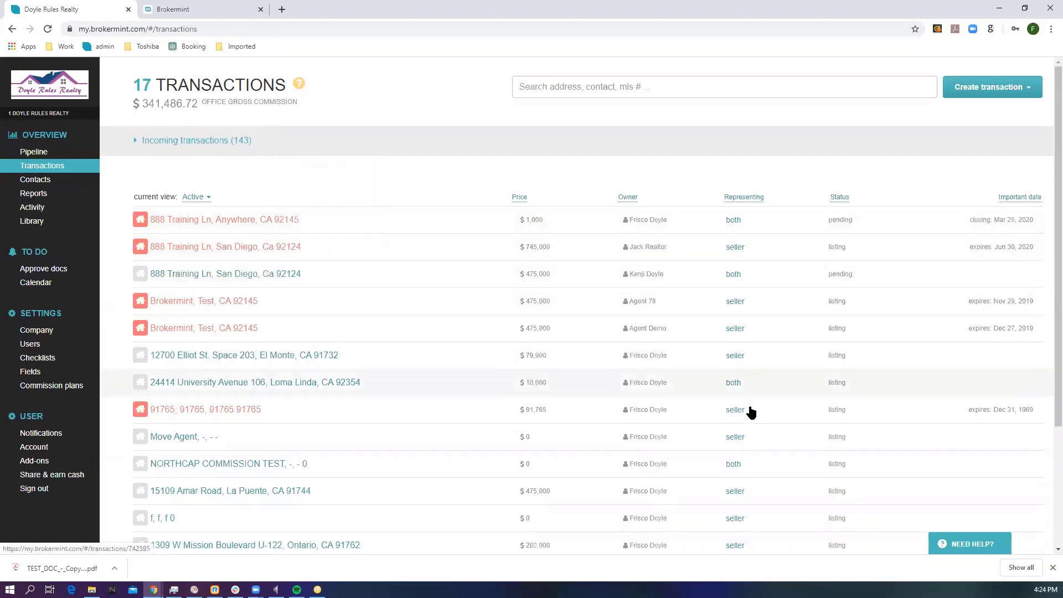
mouse_move(973, 547)
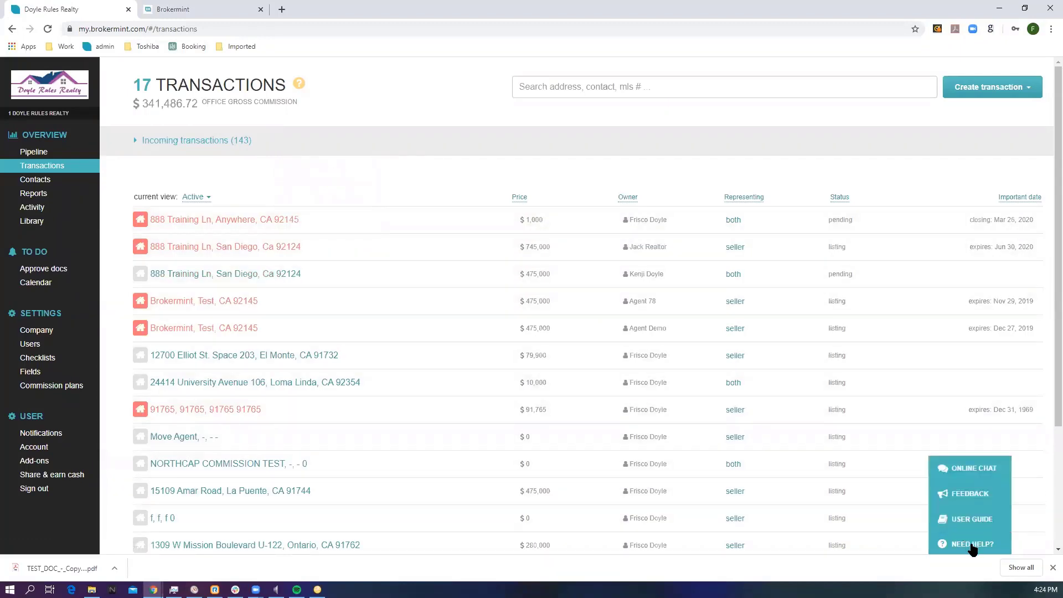
left_click(967, 467)
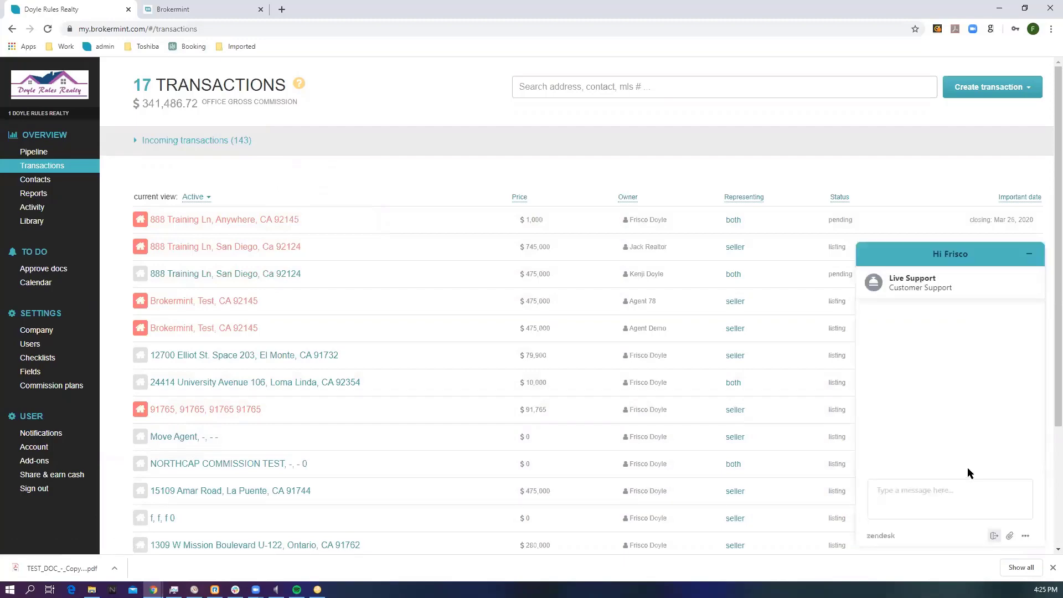